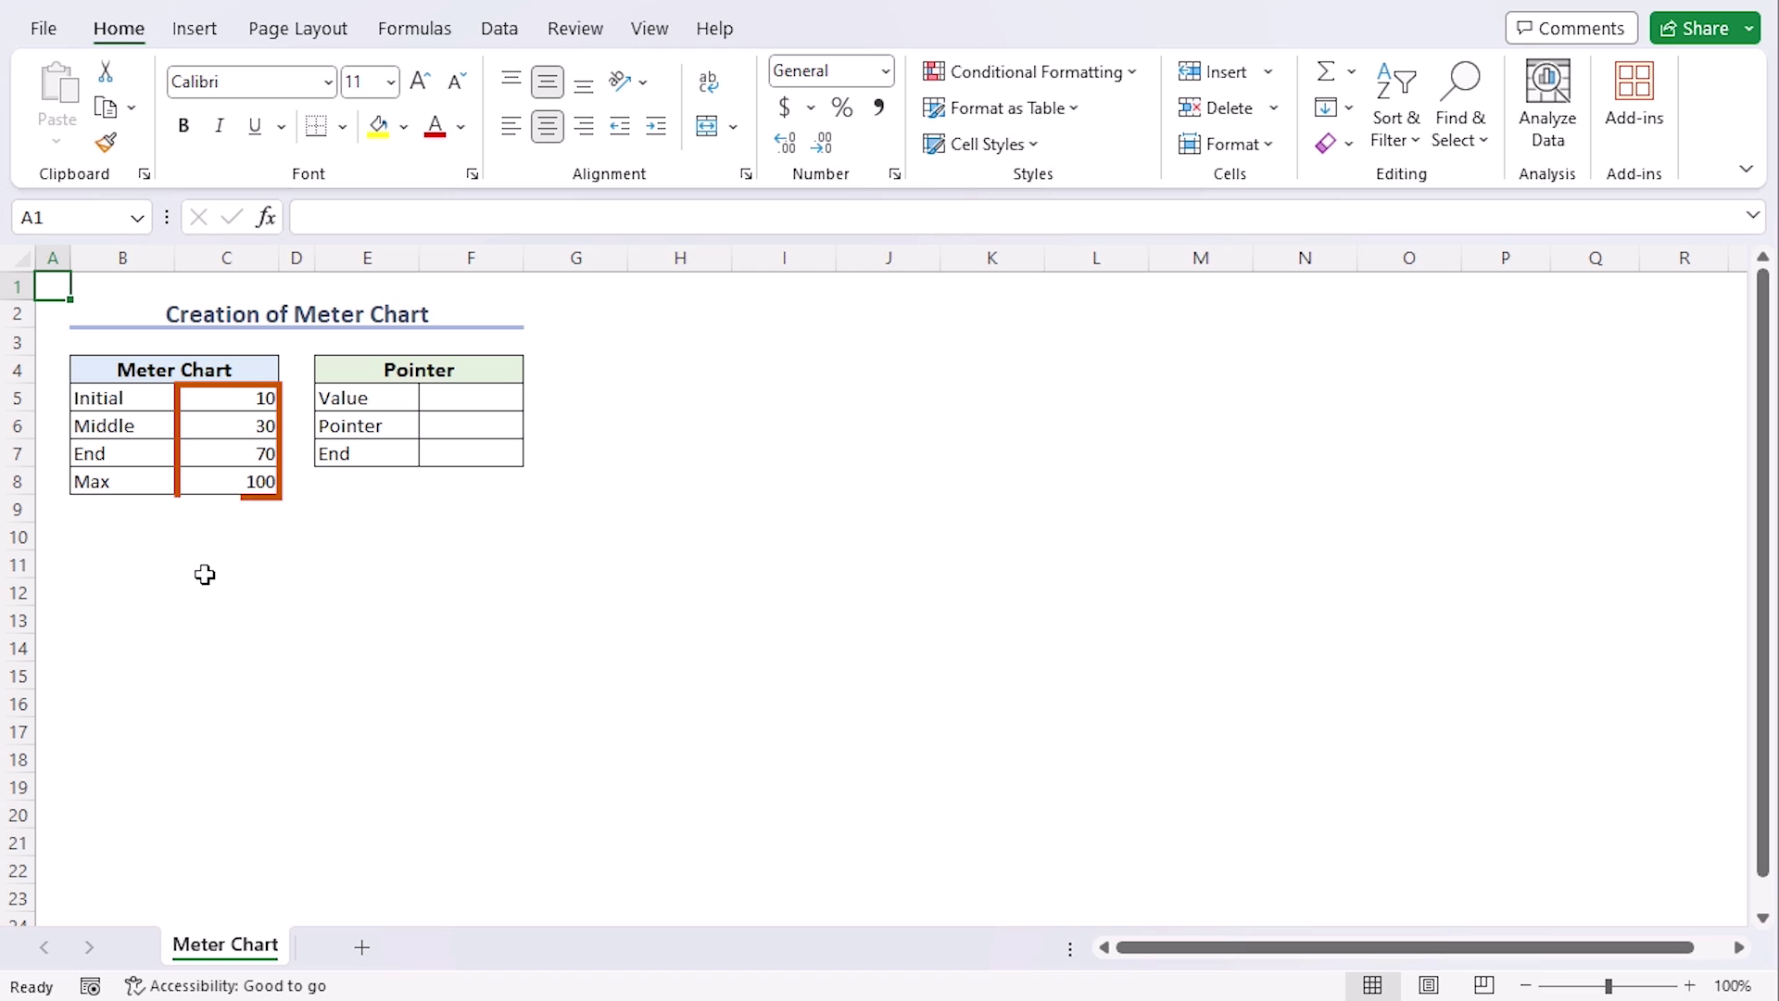
Give the Pointer Value cell F5 list validation sourced from =$C$5:$C$7 (10, 30, 70).
left_click(500, 397)
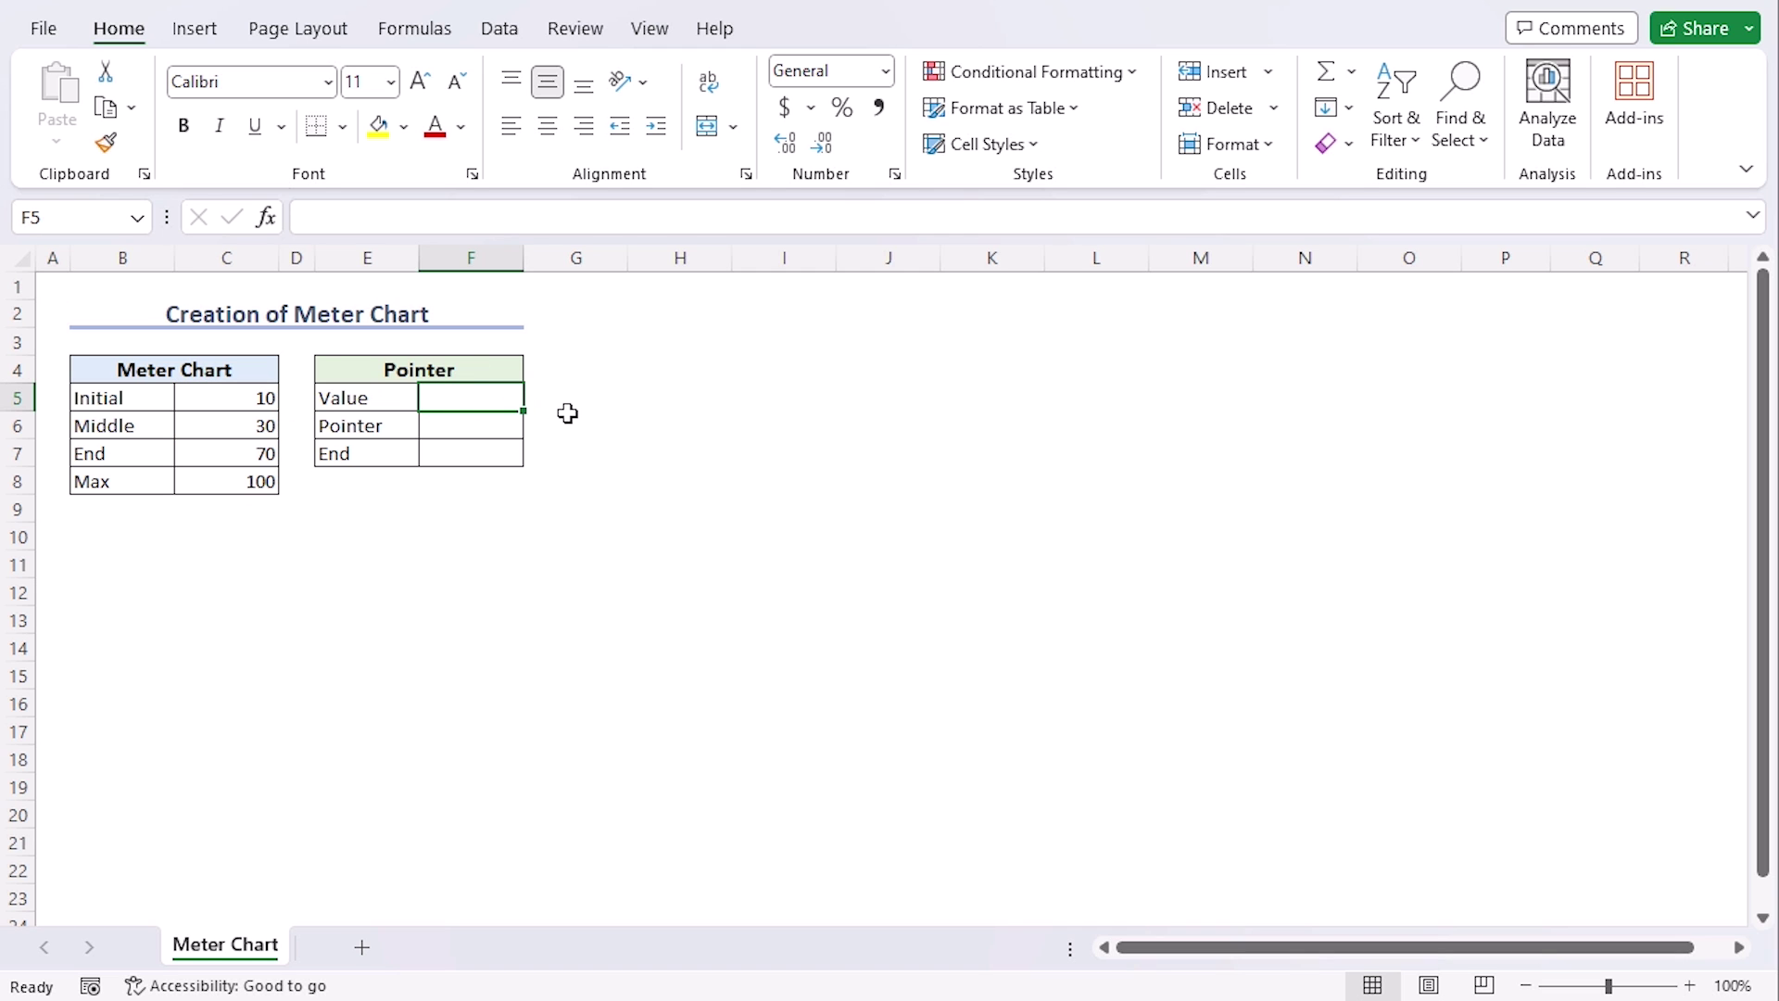
left_click(500, 27)
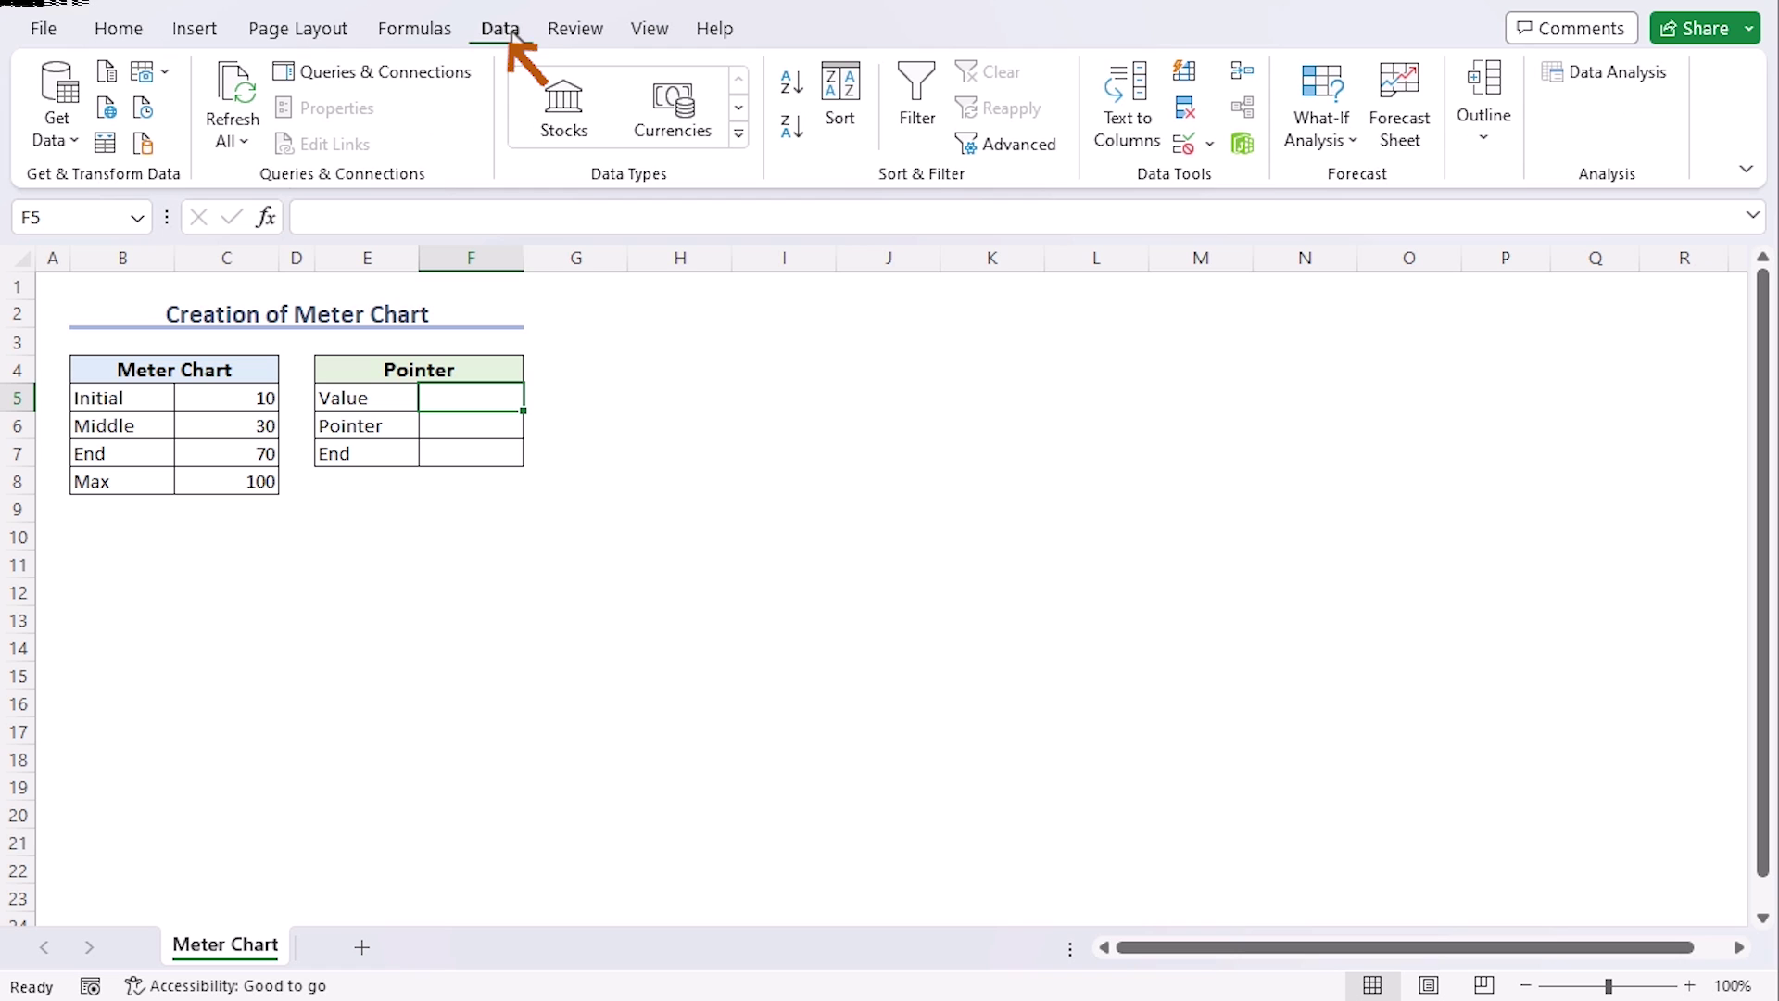
left_click(1186, 145)
left_click(1083, 545)
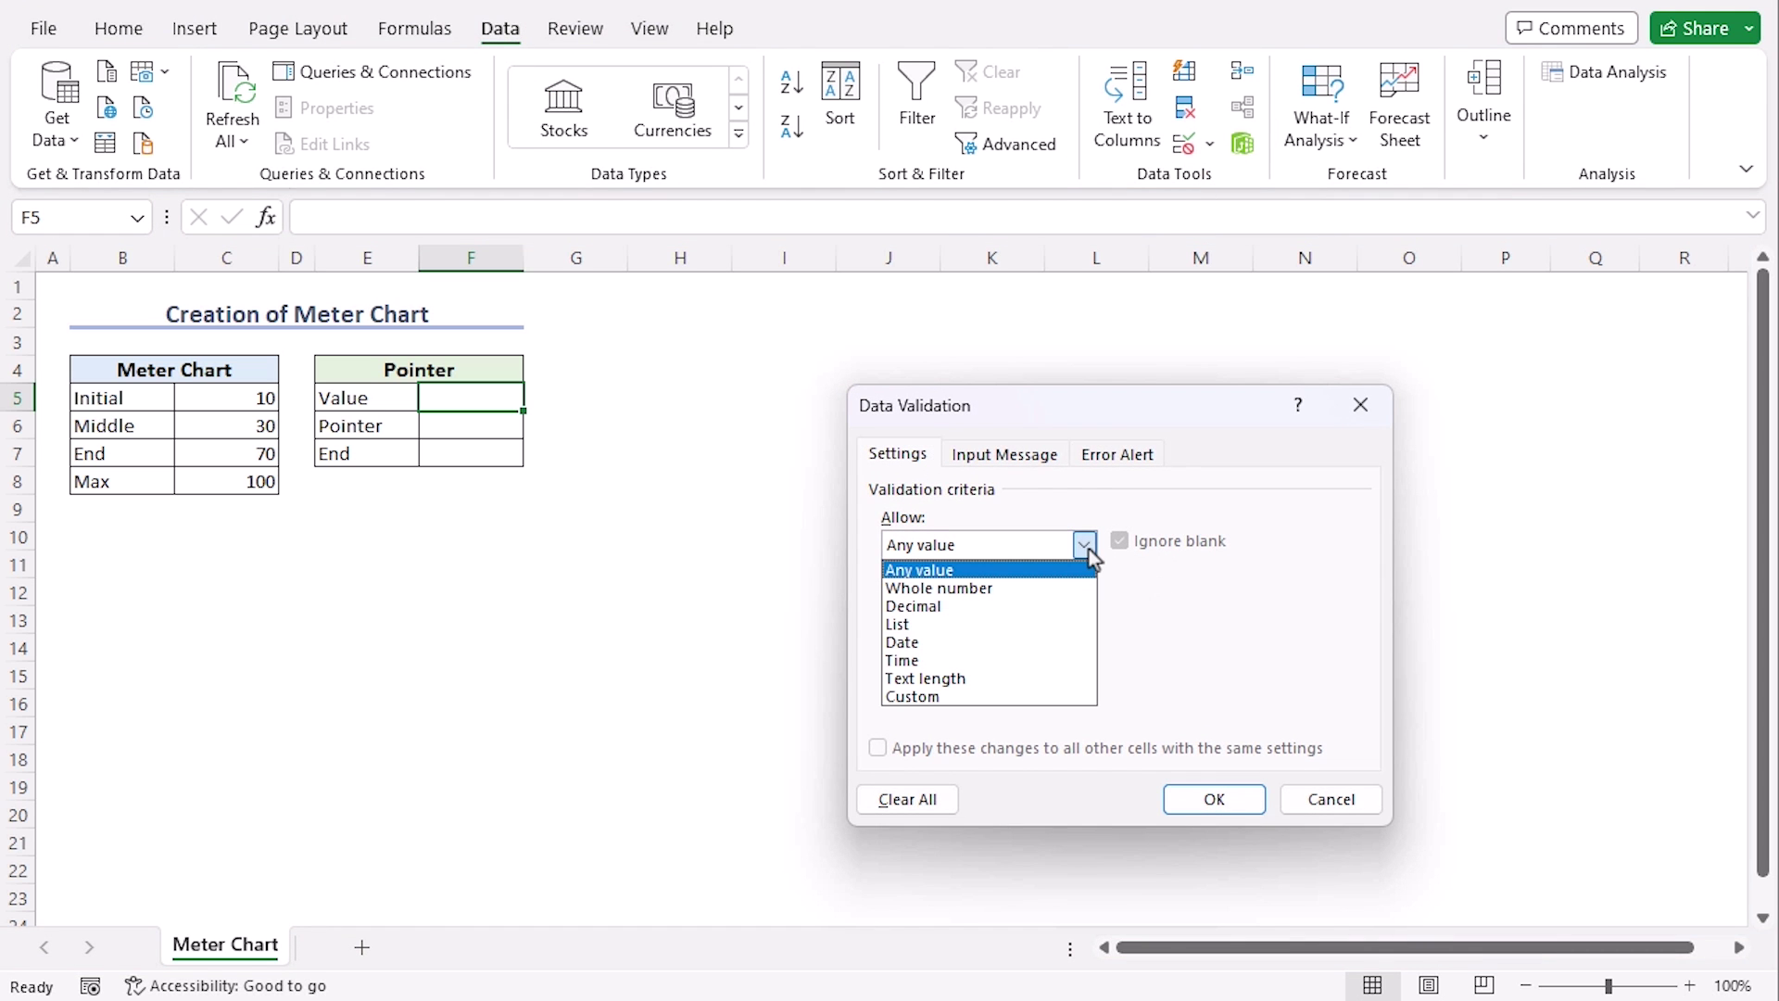
left_click(968, 625)
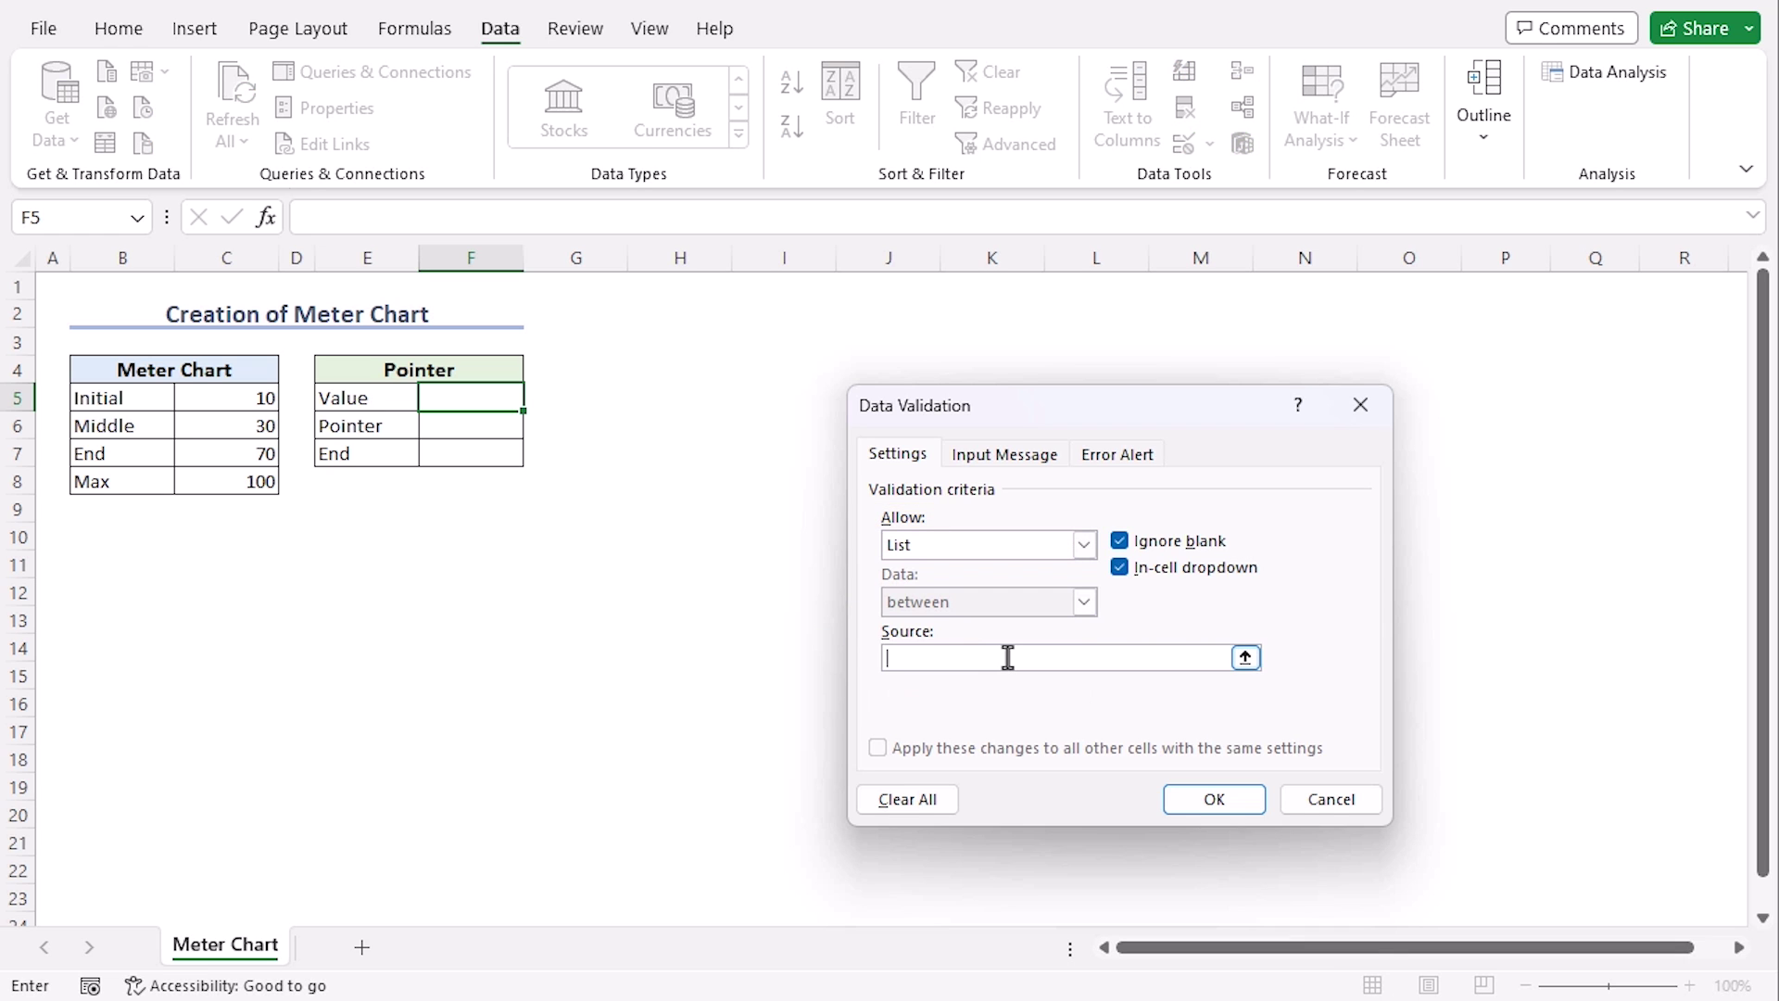
left_click(213, 397)
left_click_drag(212, 397, 207, 451)
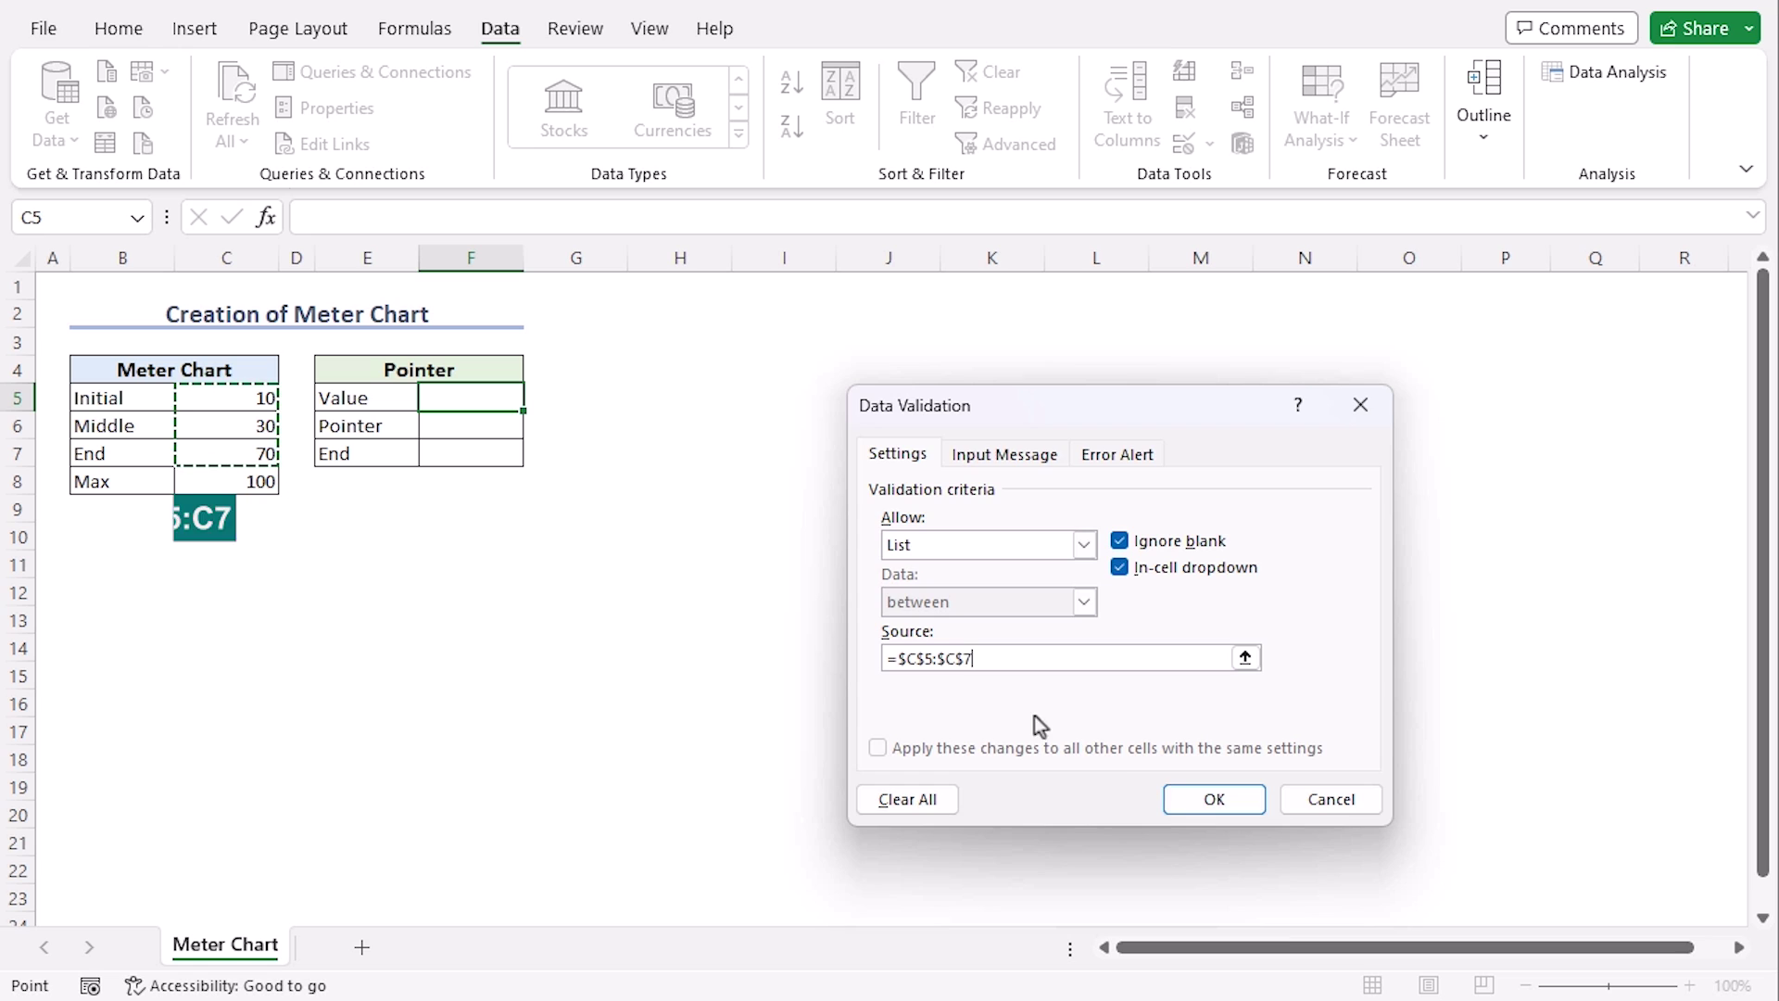
left_click(1214, 799)
left_click(536, 397)
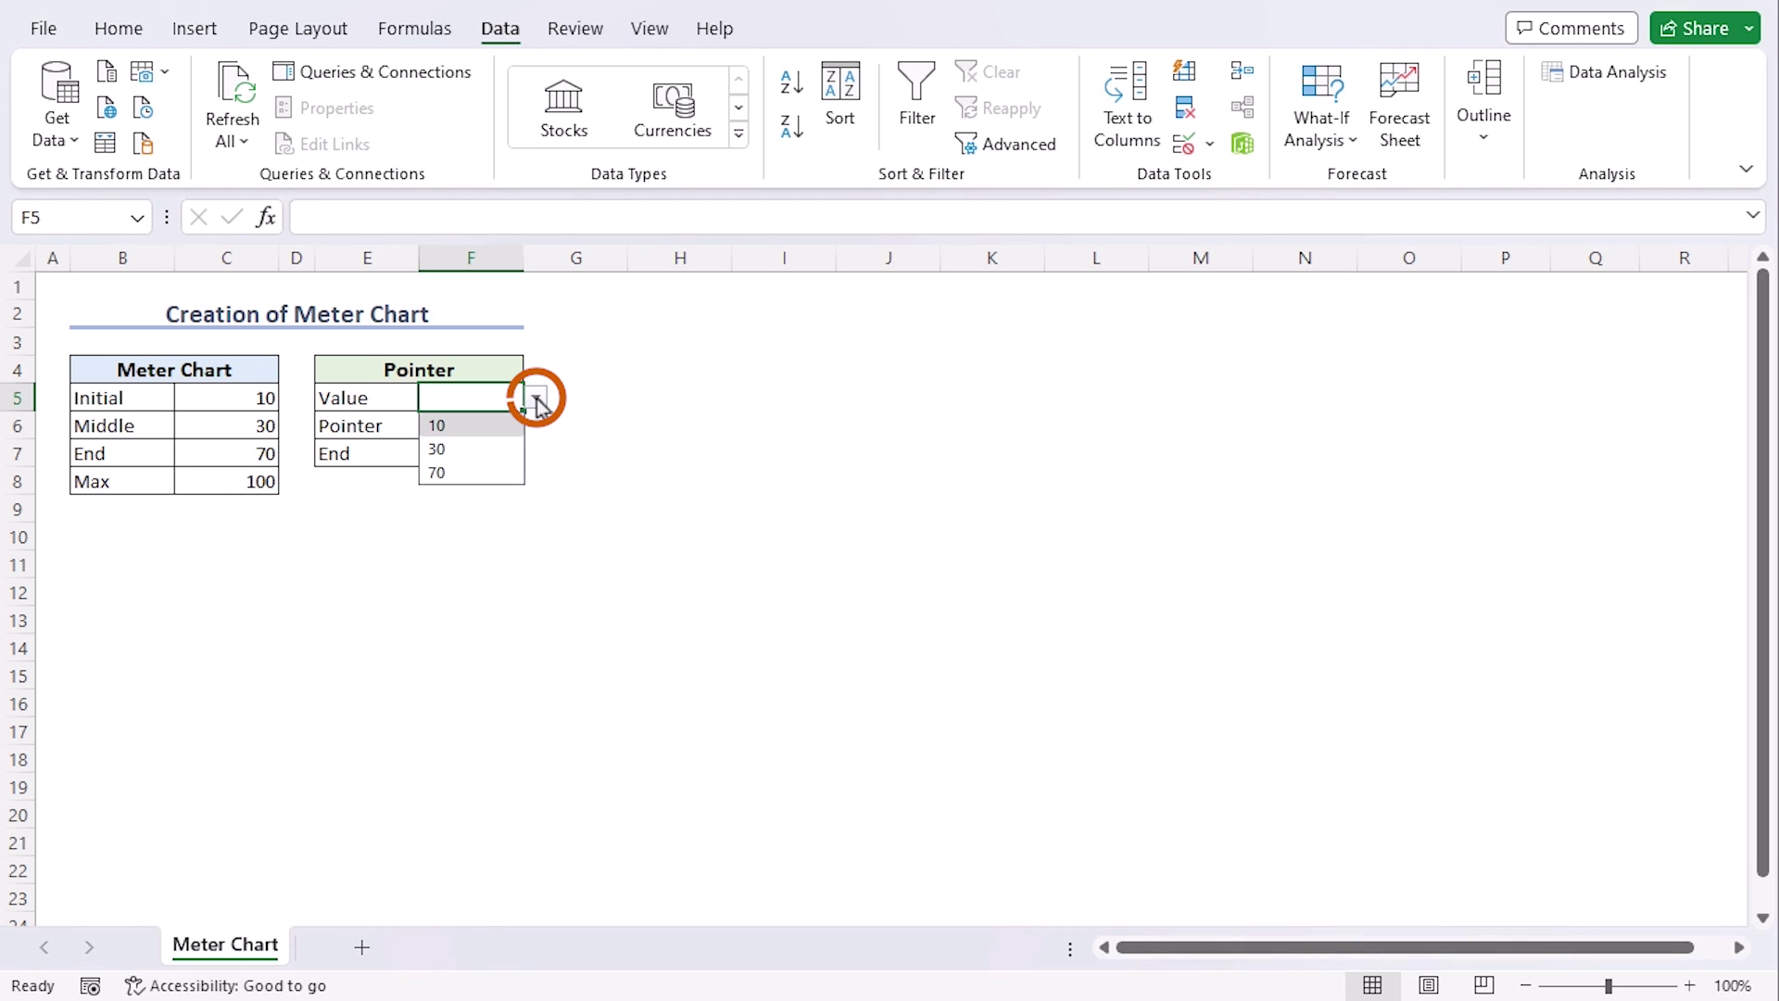
Pick 70 as the Pointer Value and enter 3 as the Pointer width.
left_click(492, 472)
left_click(477, 426)
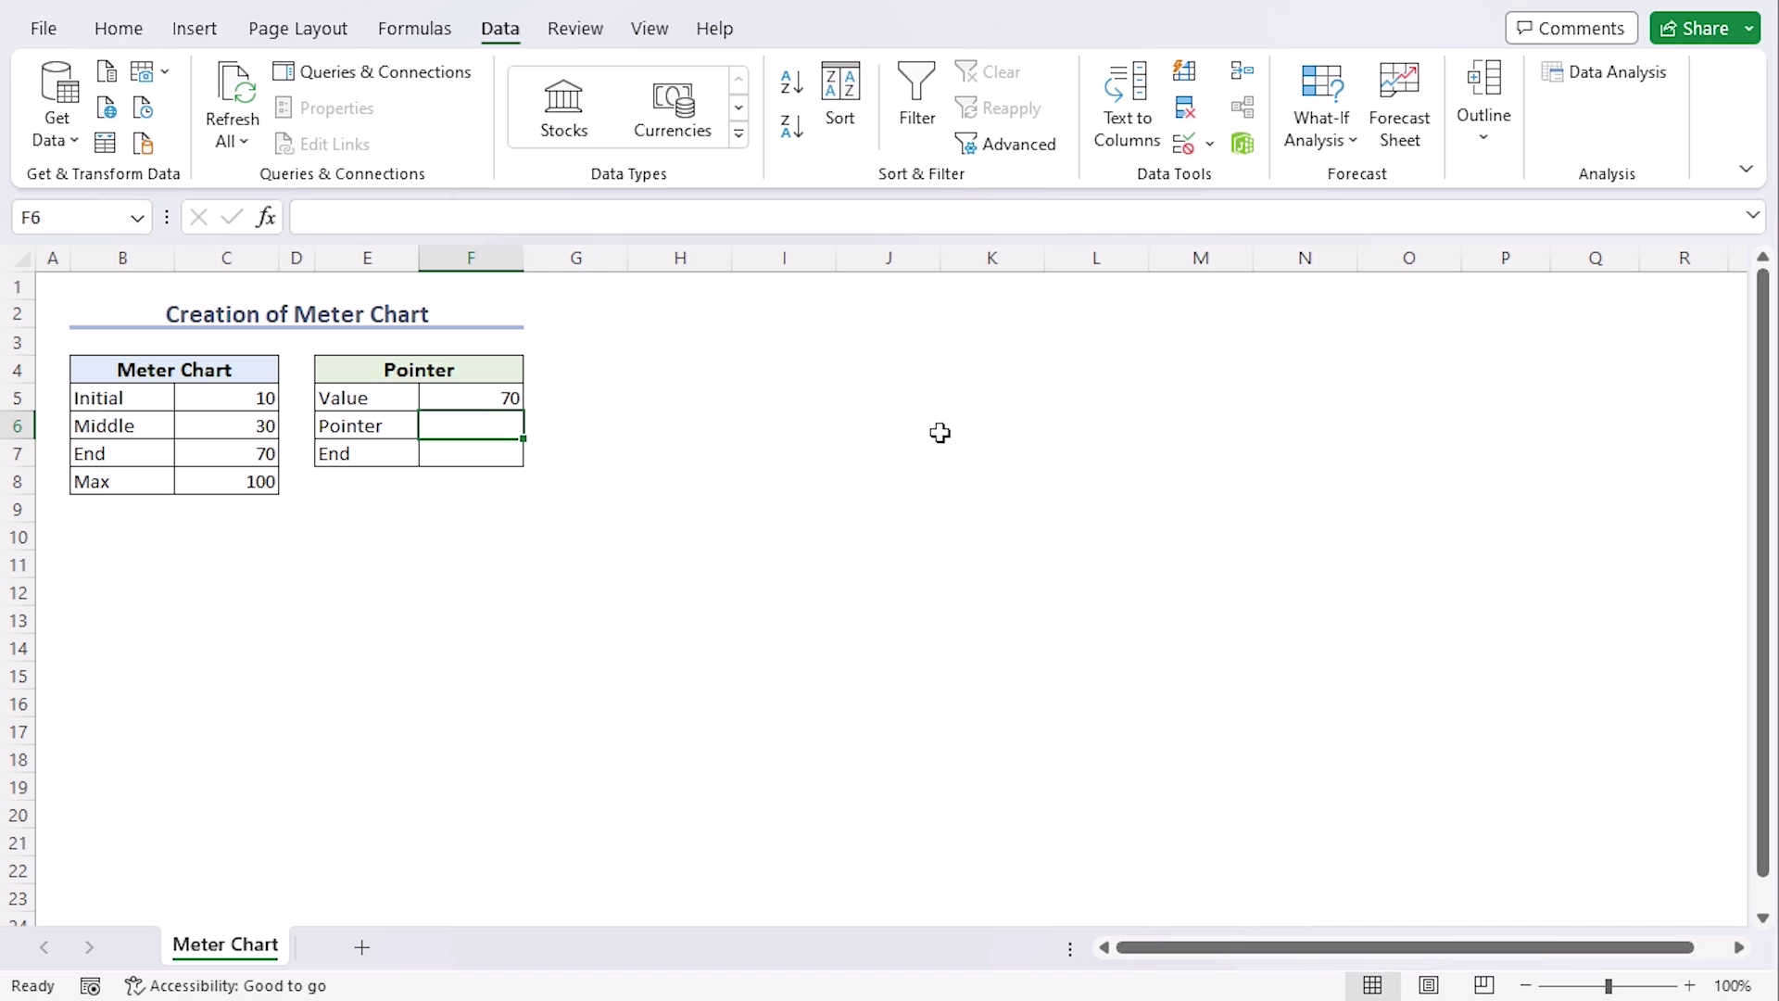
type("3")
key("Return")
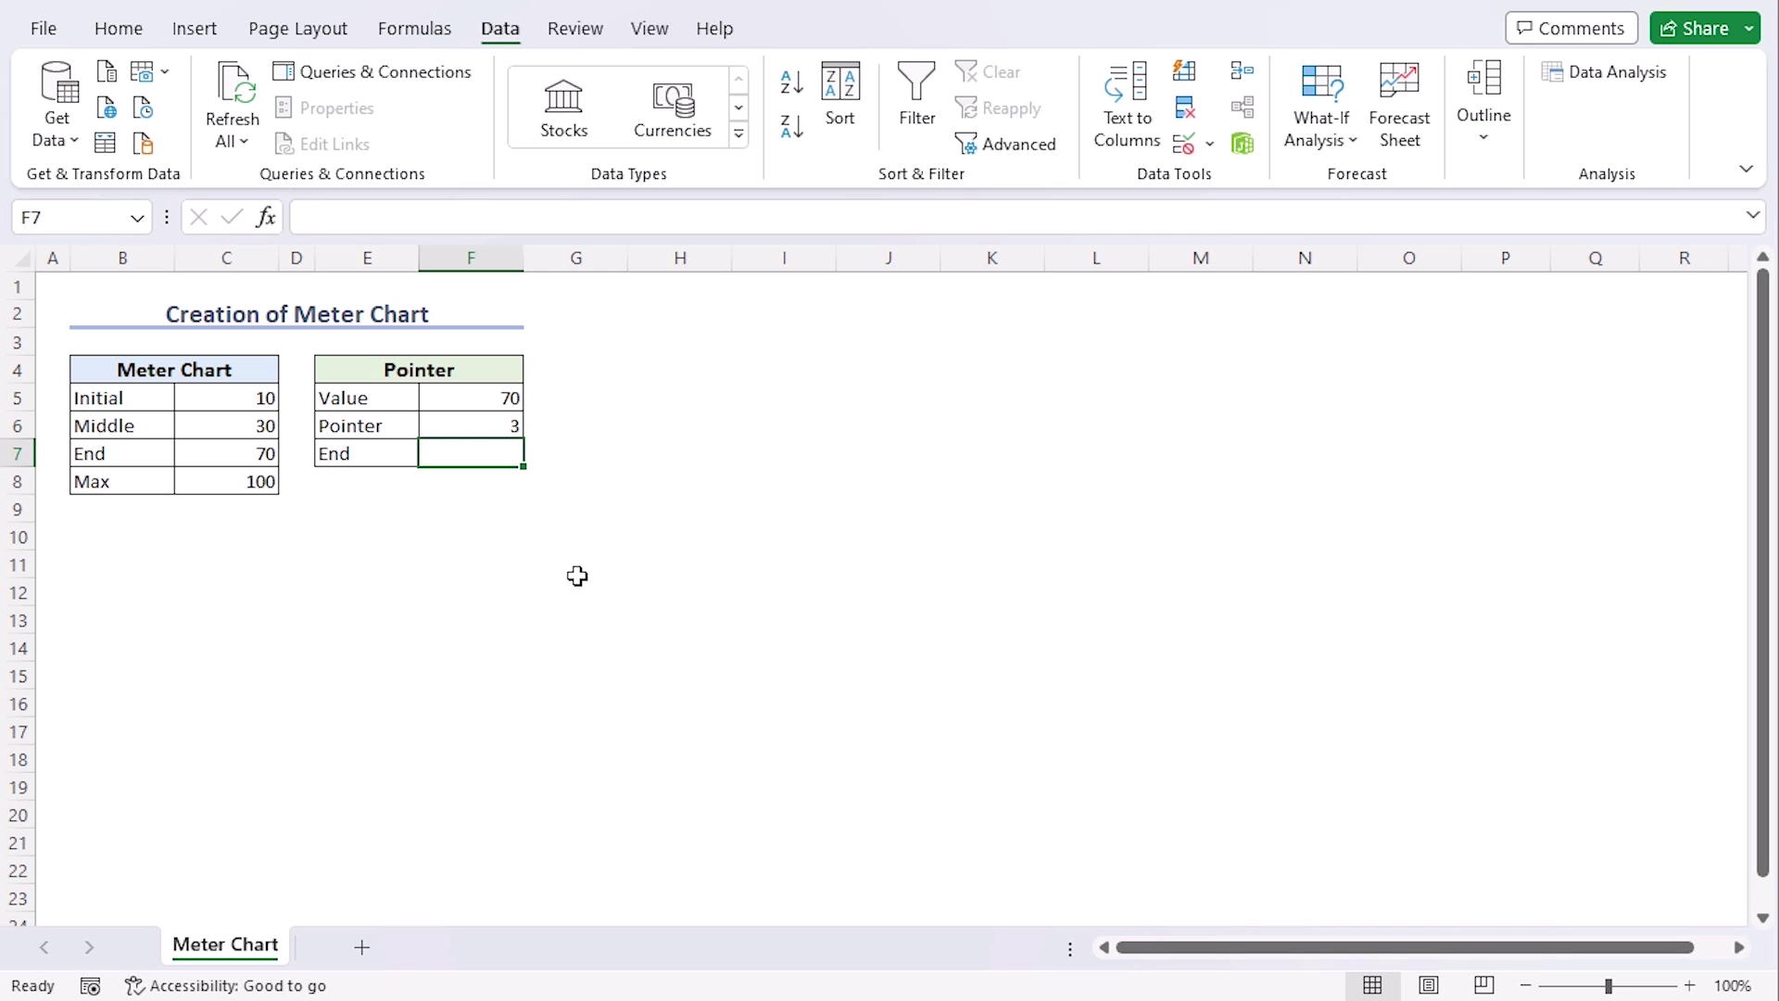
Enter the End formula =2*C8-F5-F6 in F7, giving 127.
type("=")
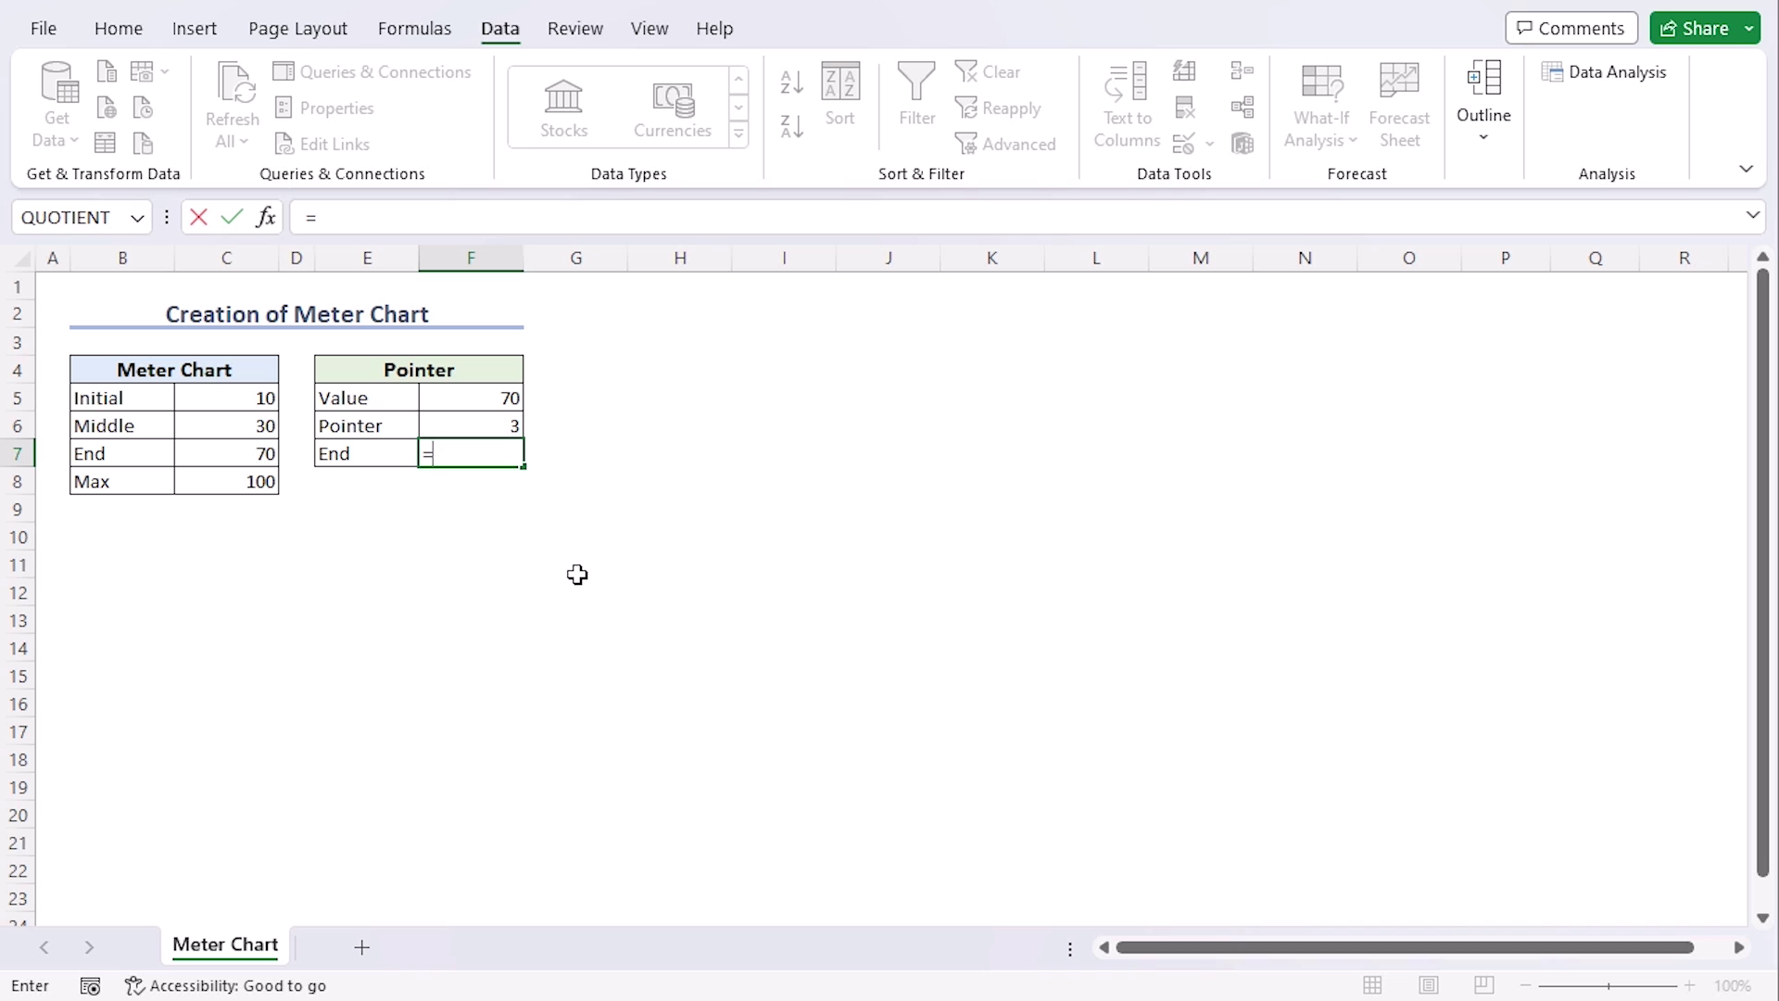
type("2*")
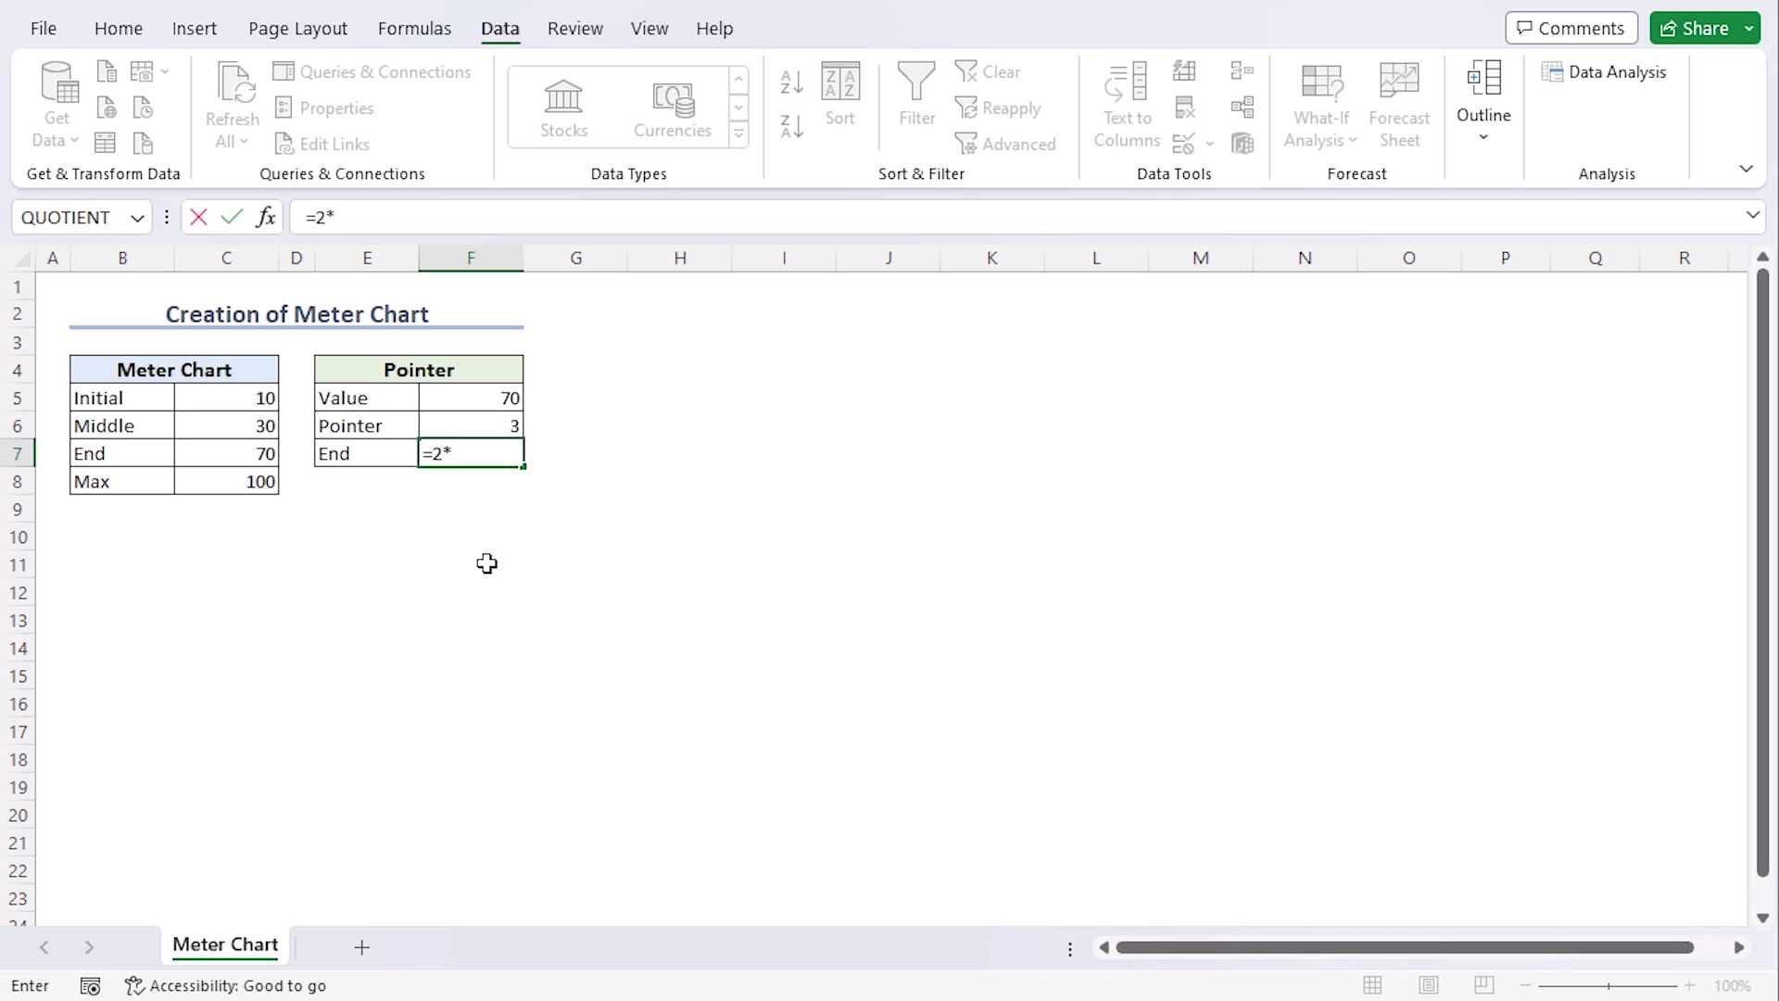
left_click(213, 481)
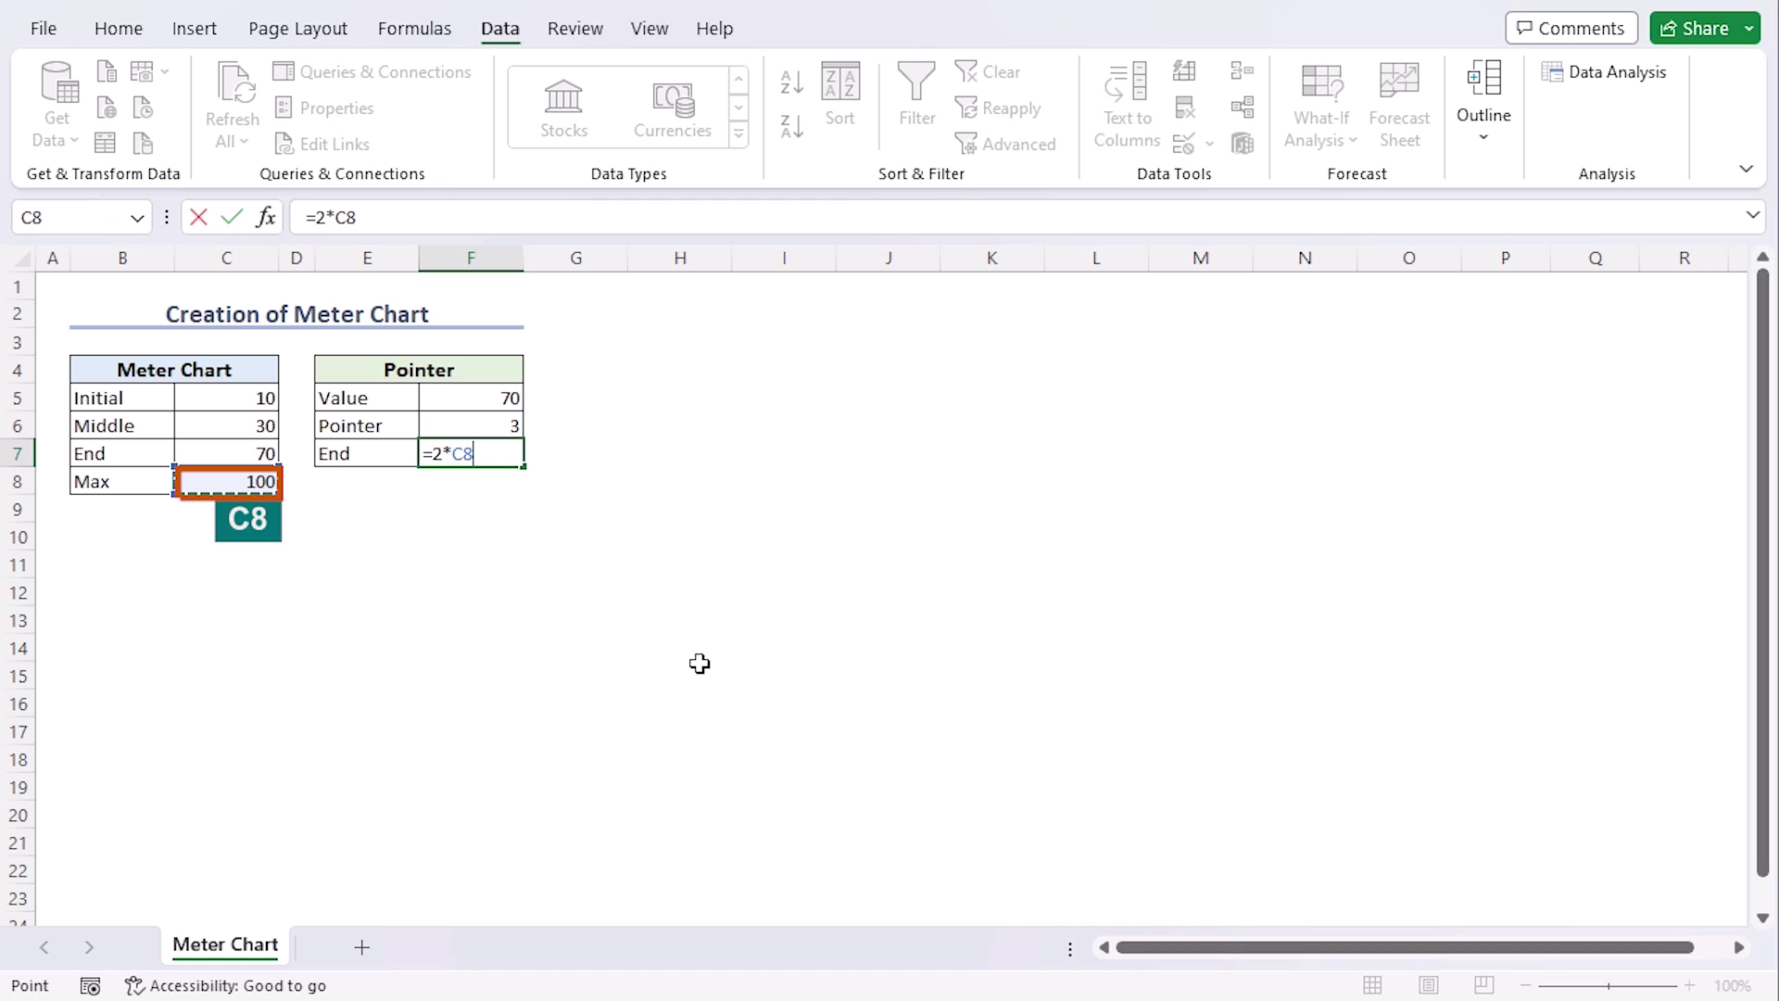
type("-")
left_click(460, 395)
type("-")
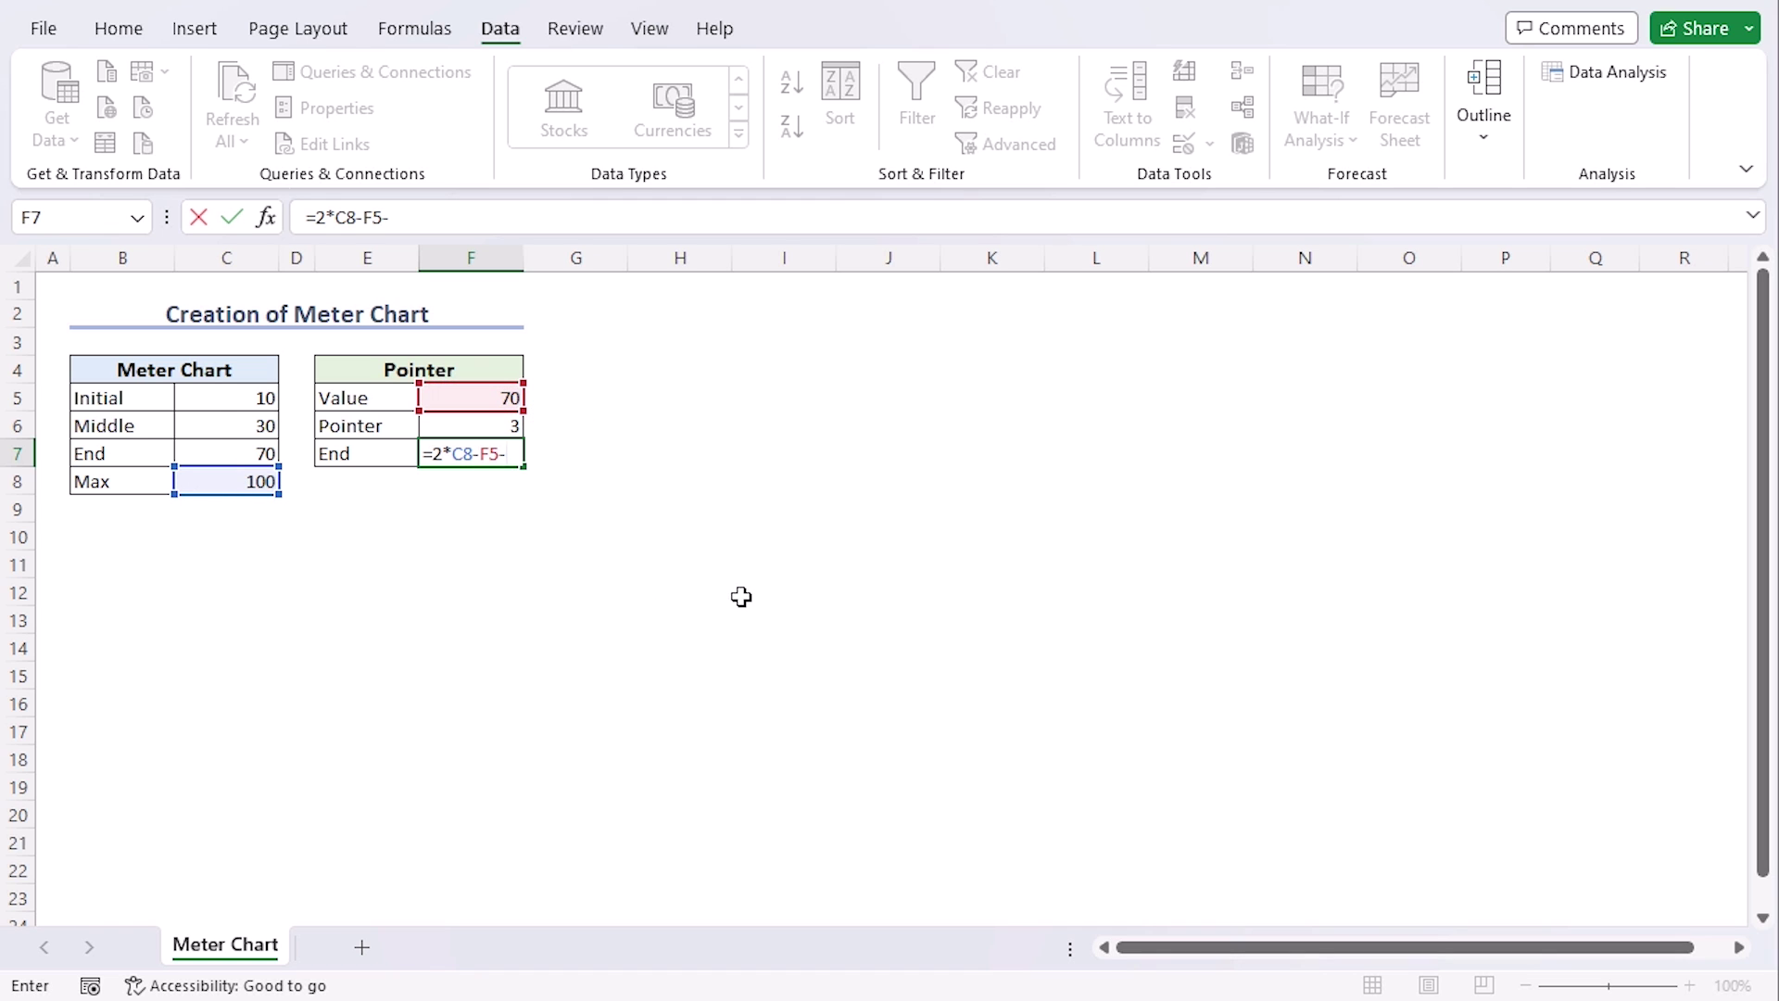
left_click(481, 432)
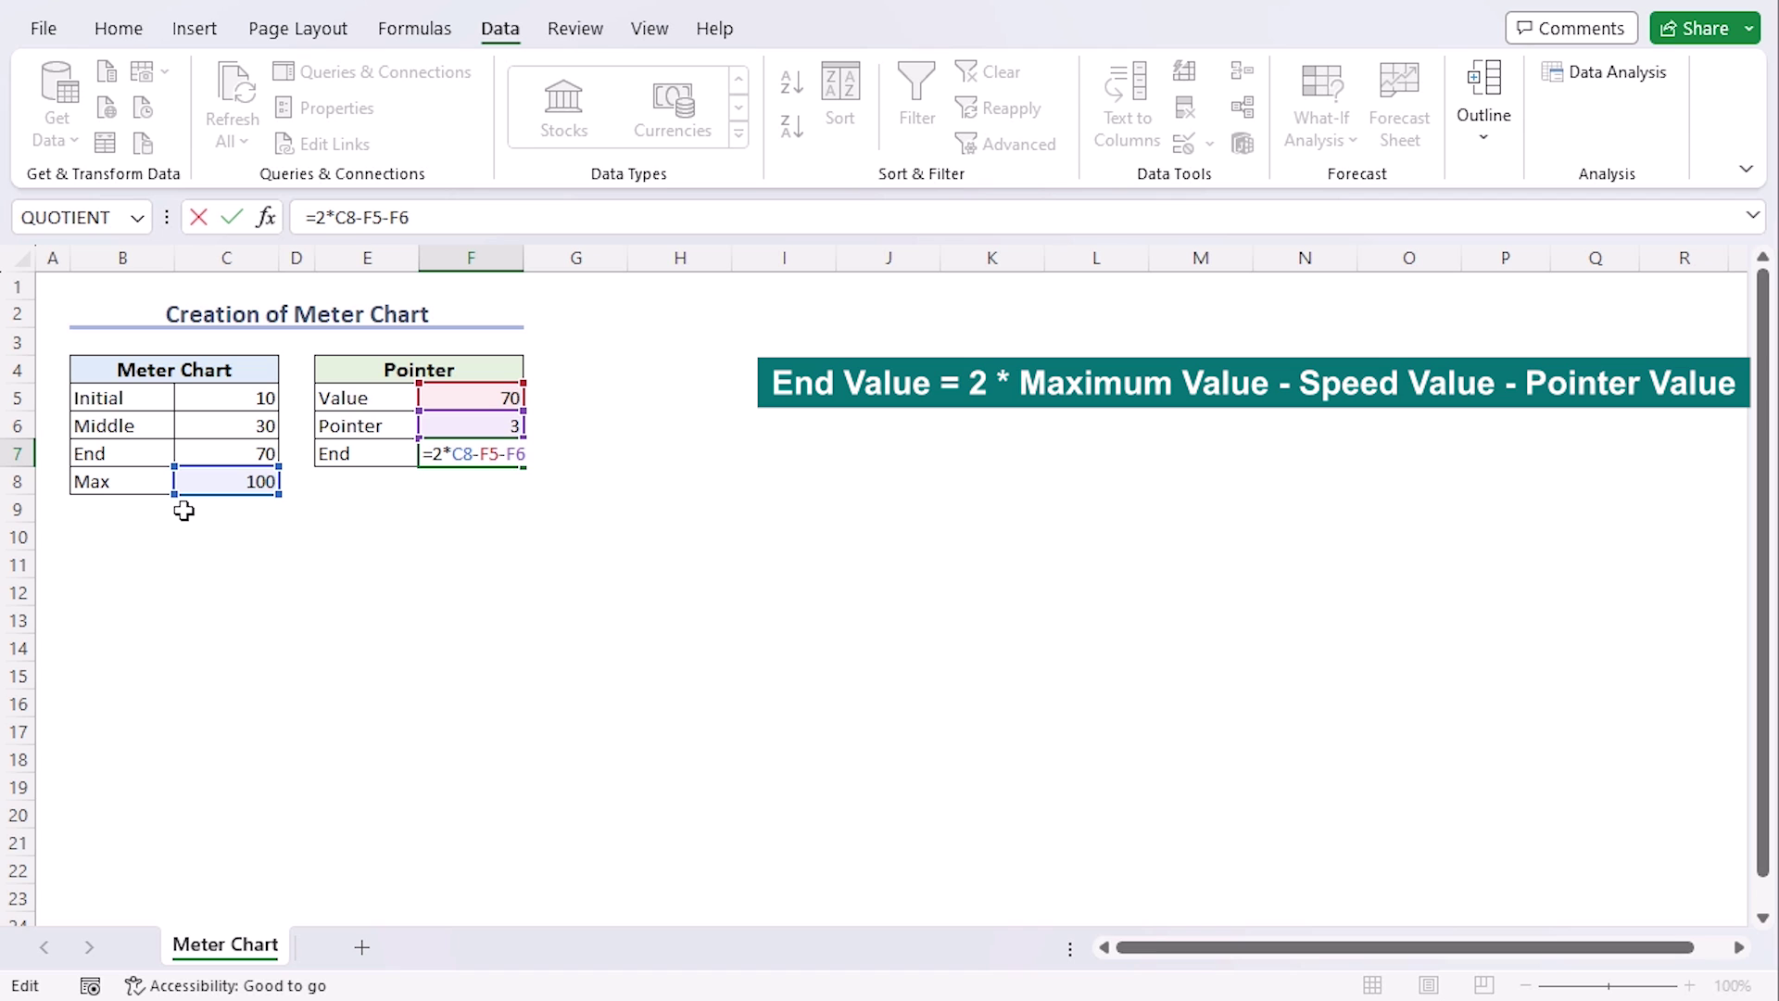
key("Return")
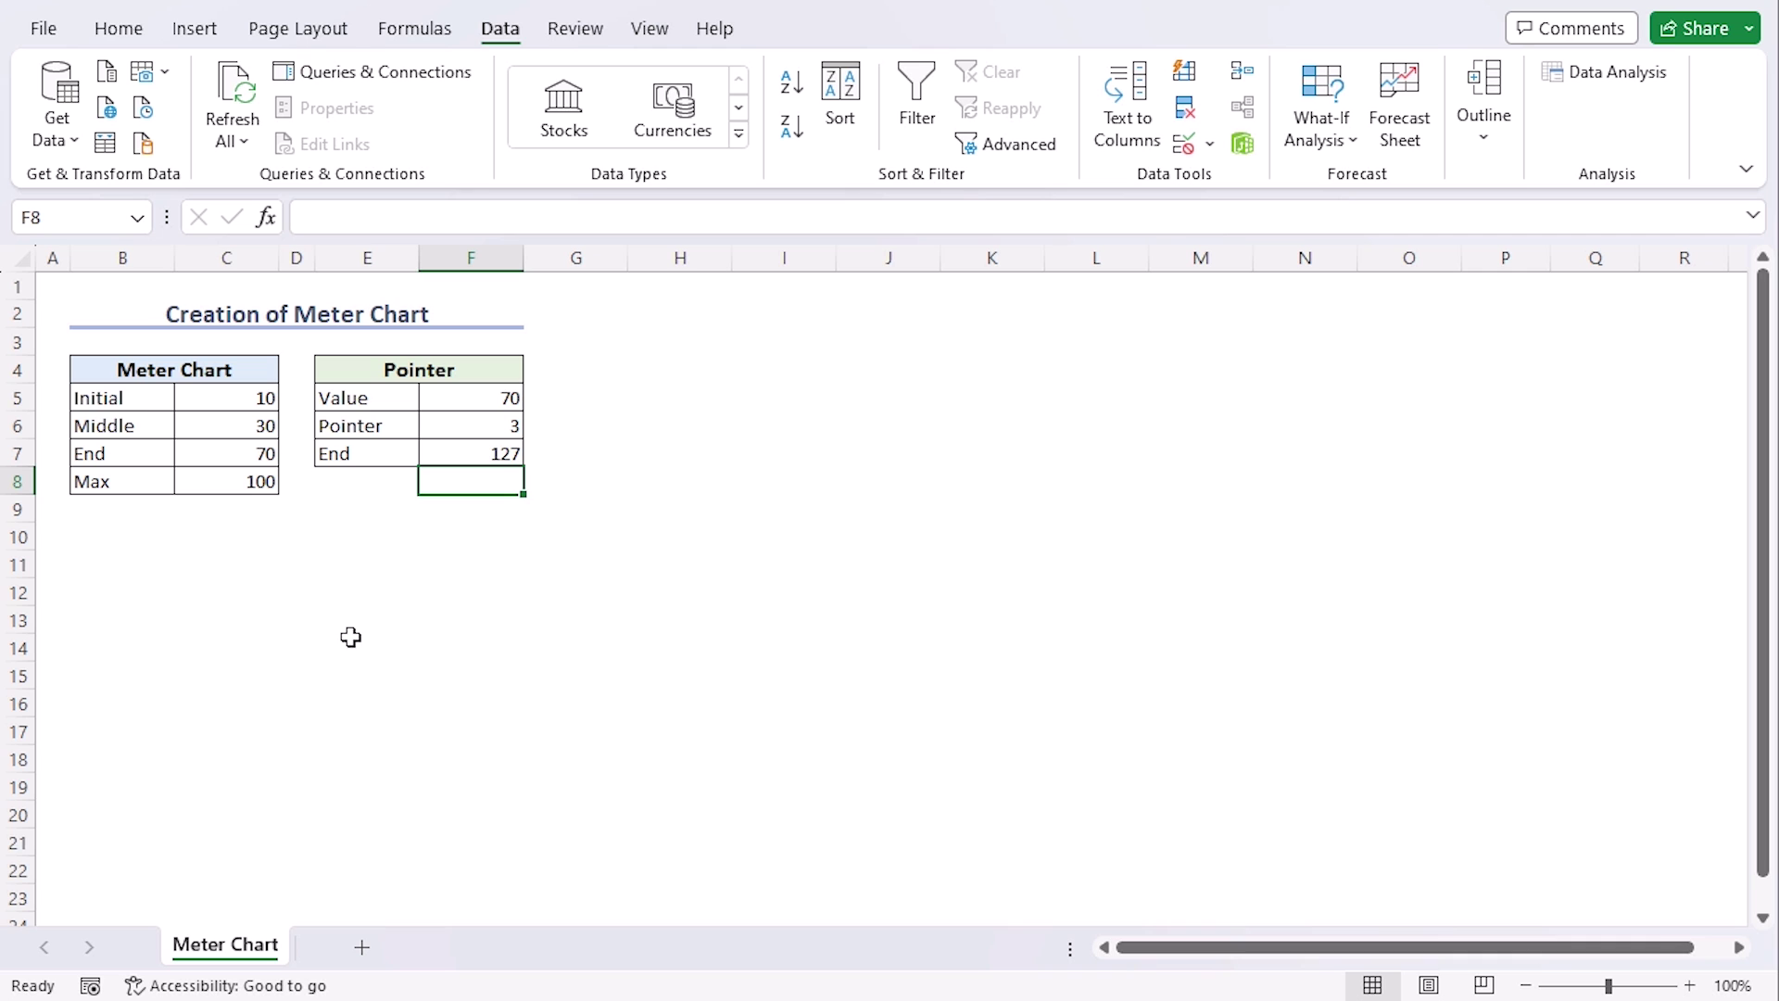
Insert a doughnut chart from the Meter Chart range B5:C8.
left_click_drag(105, 398, 229, 485)
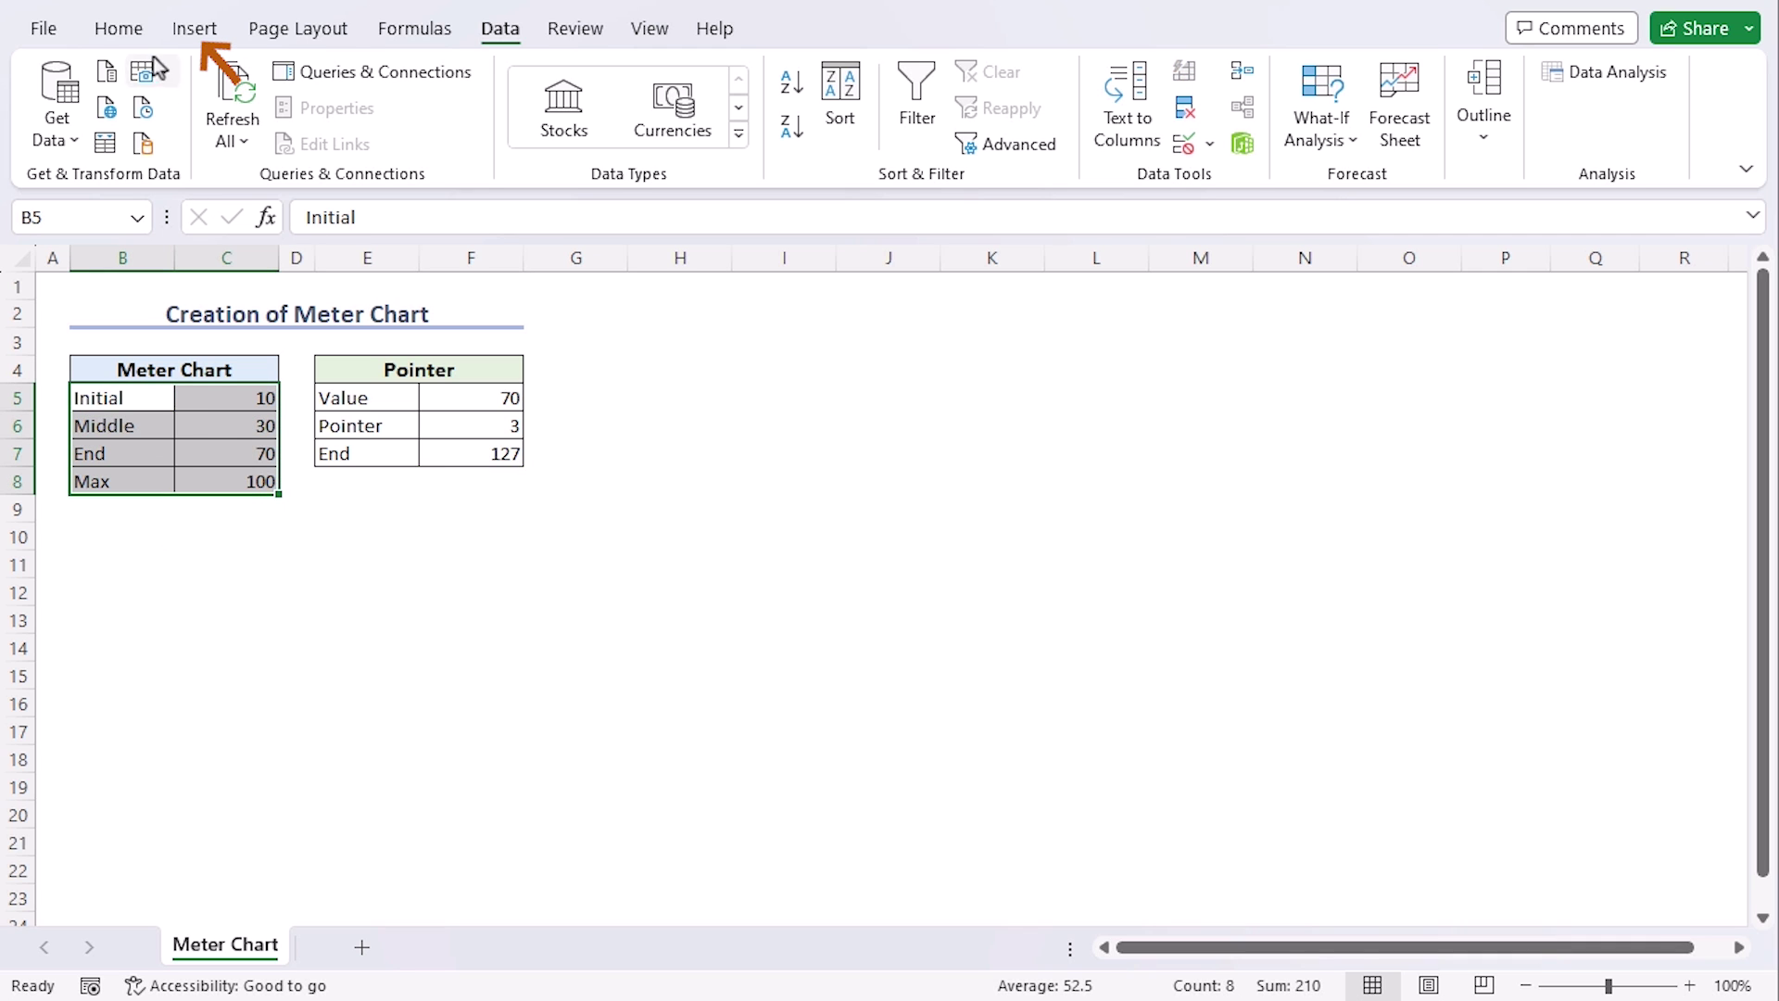
left_click(195, 28)
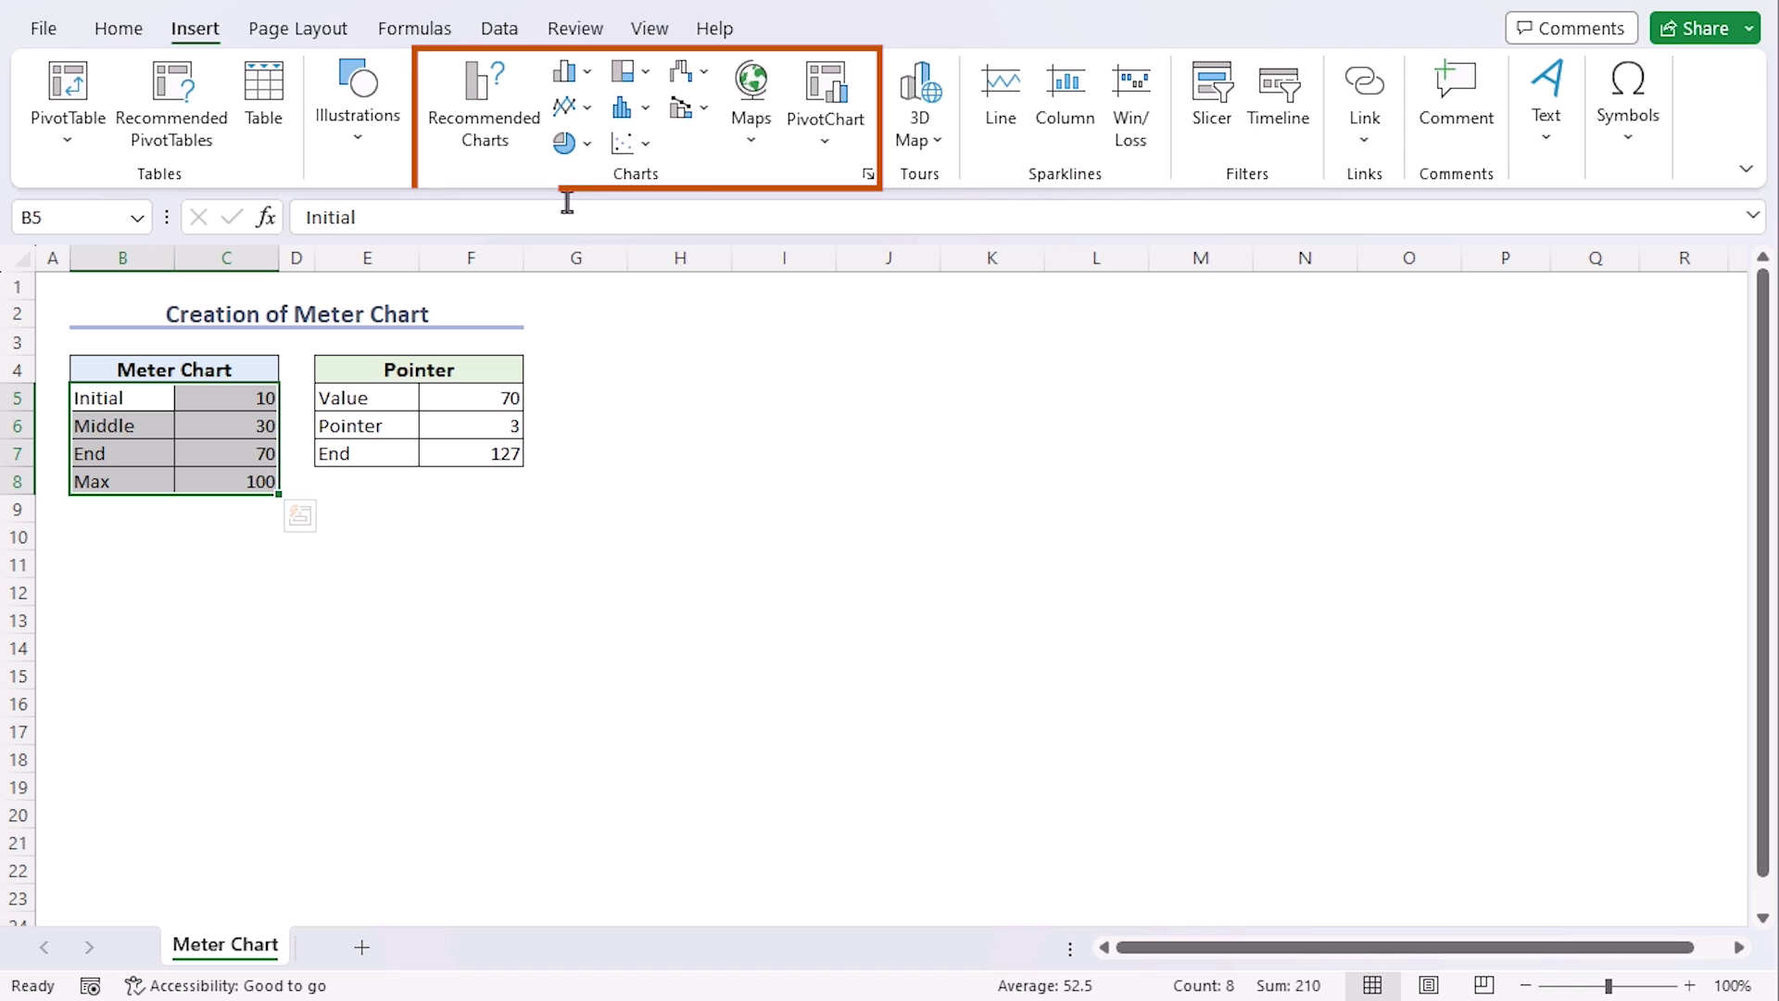
left_click(588, 146)
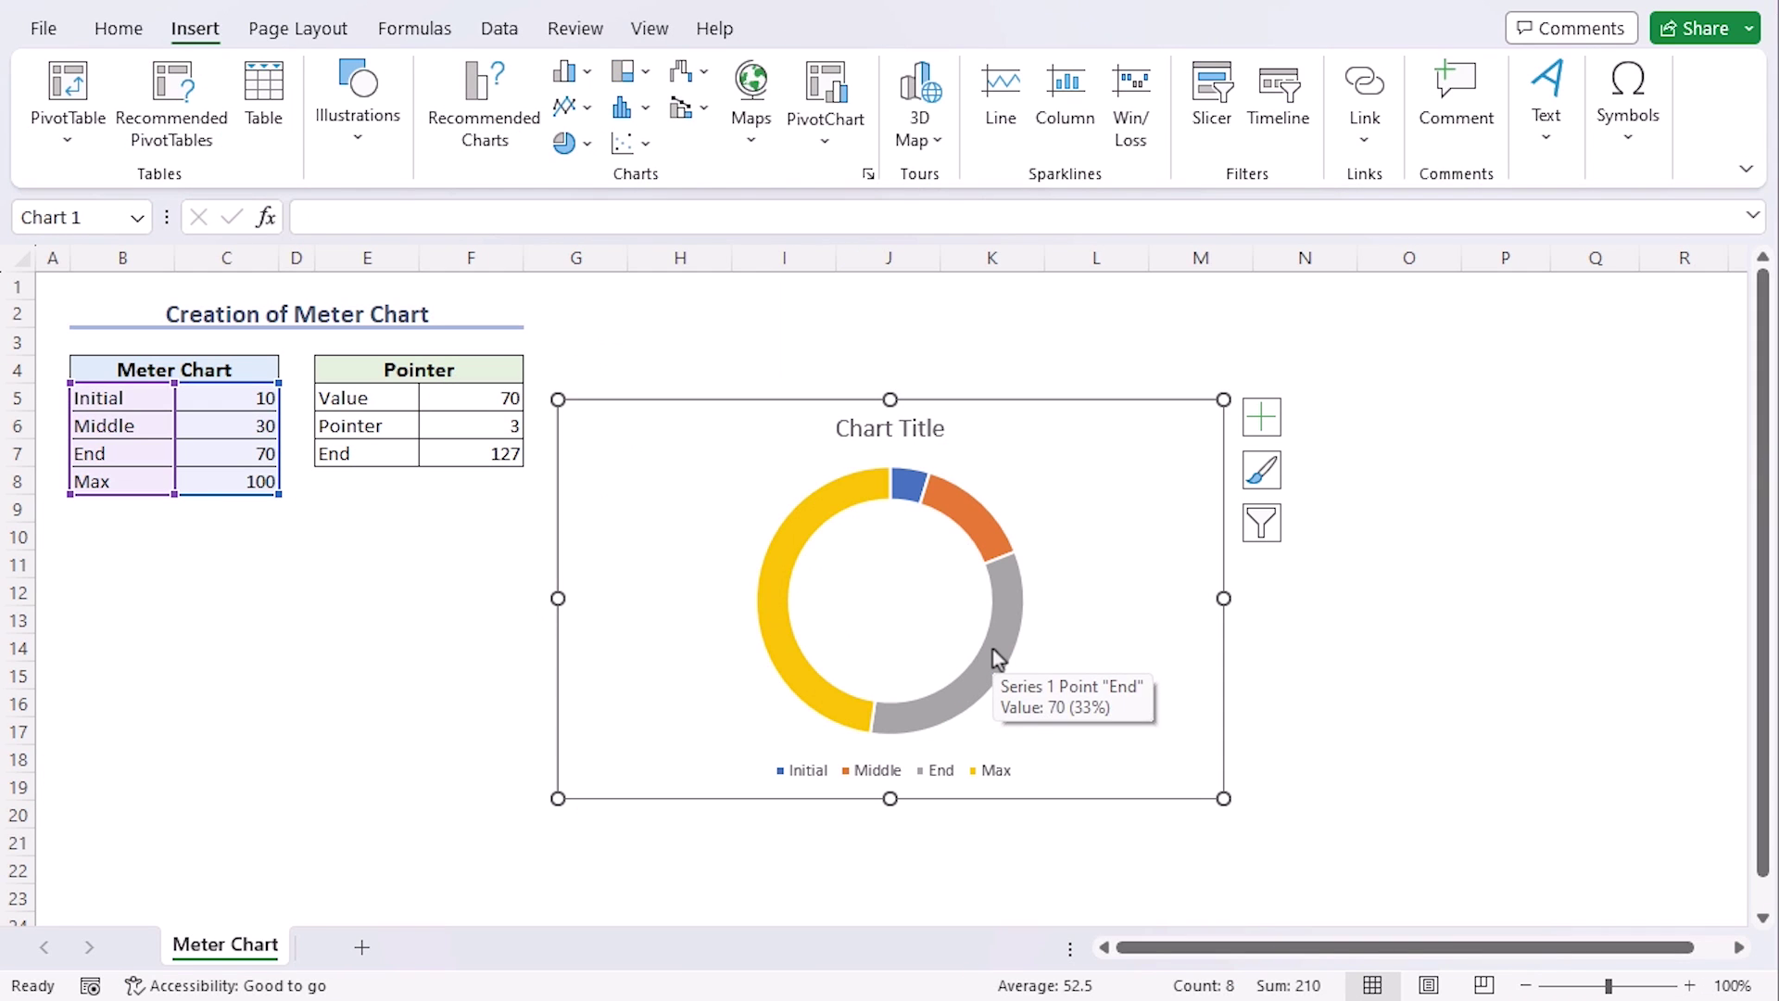
left_click(992, 649)
right_click(992, 648)
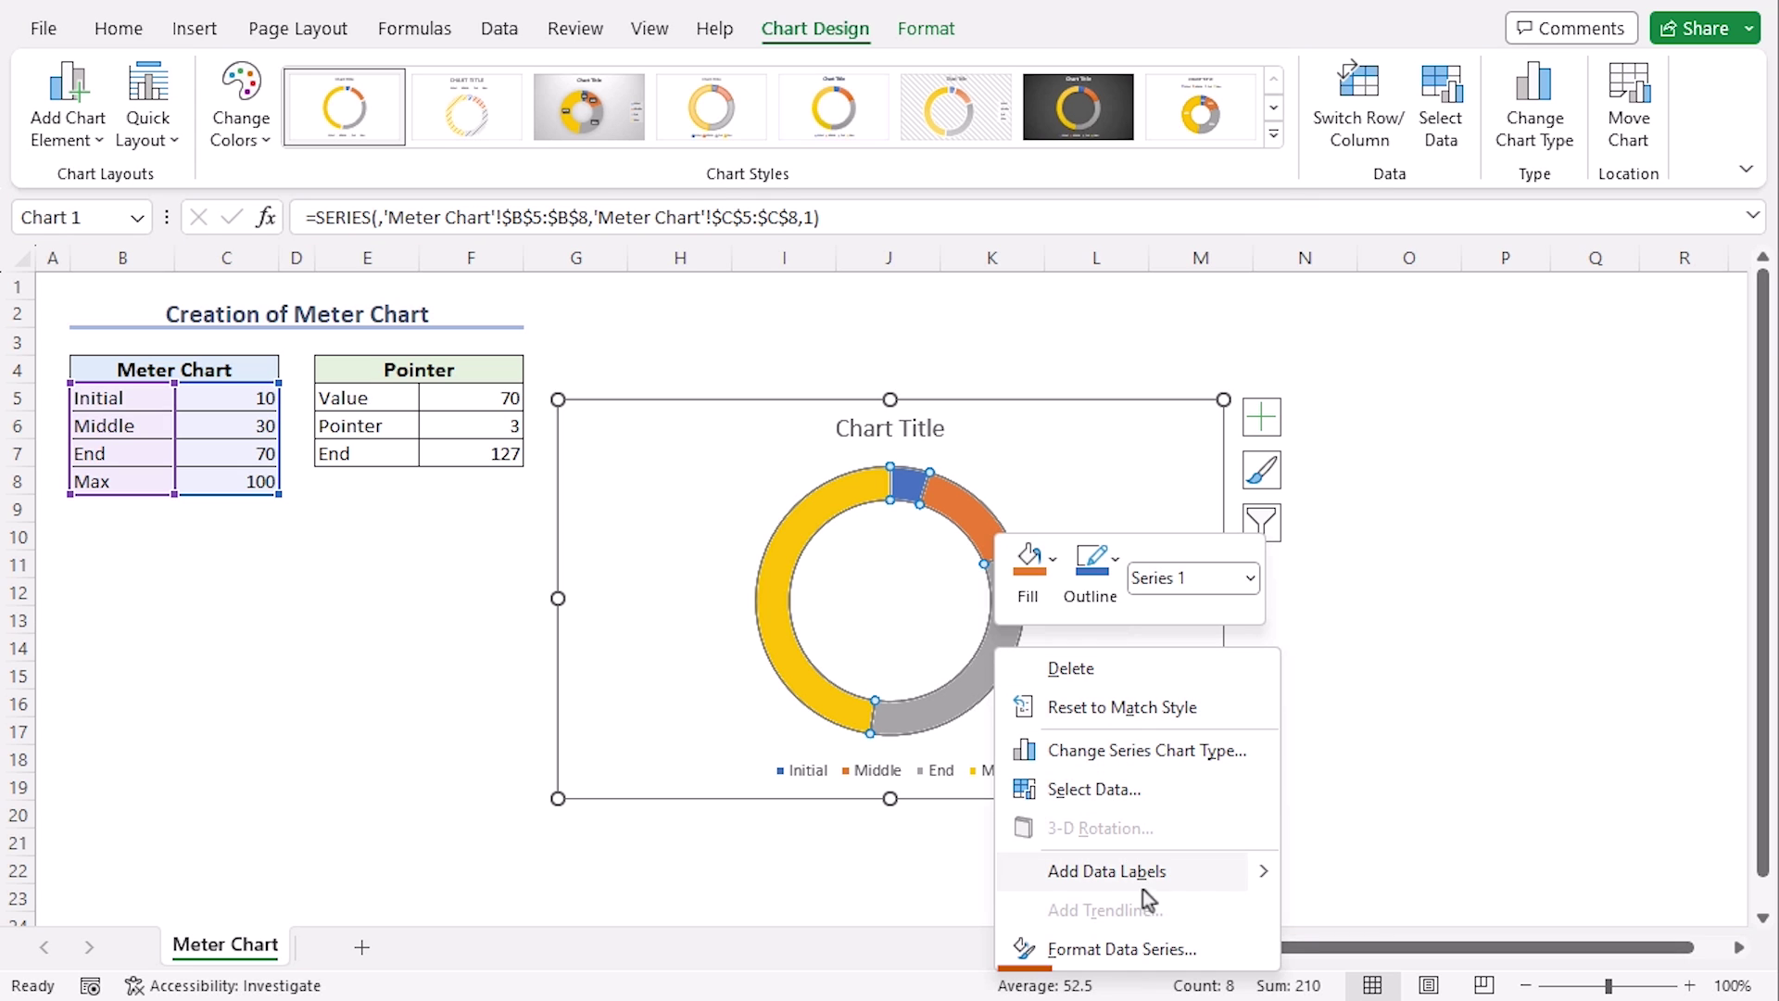
Set the doughnut series' angle of first slice to 270°.
left_click(1165, 950)
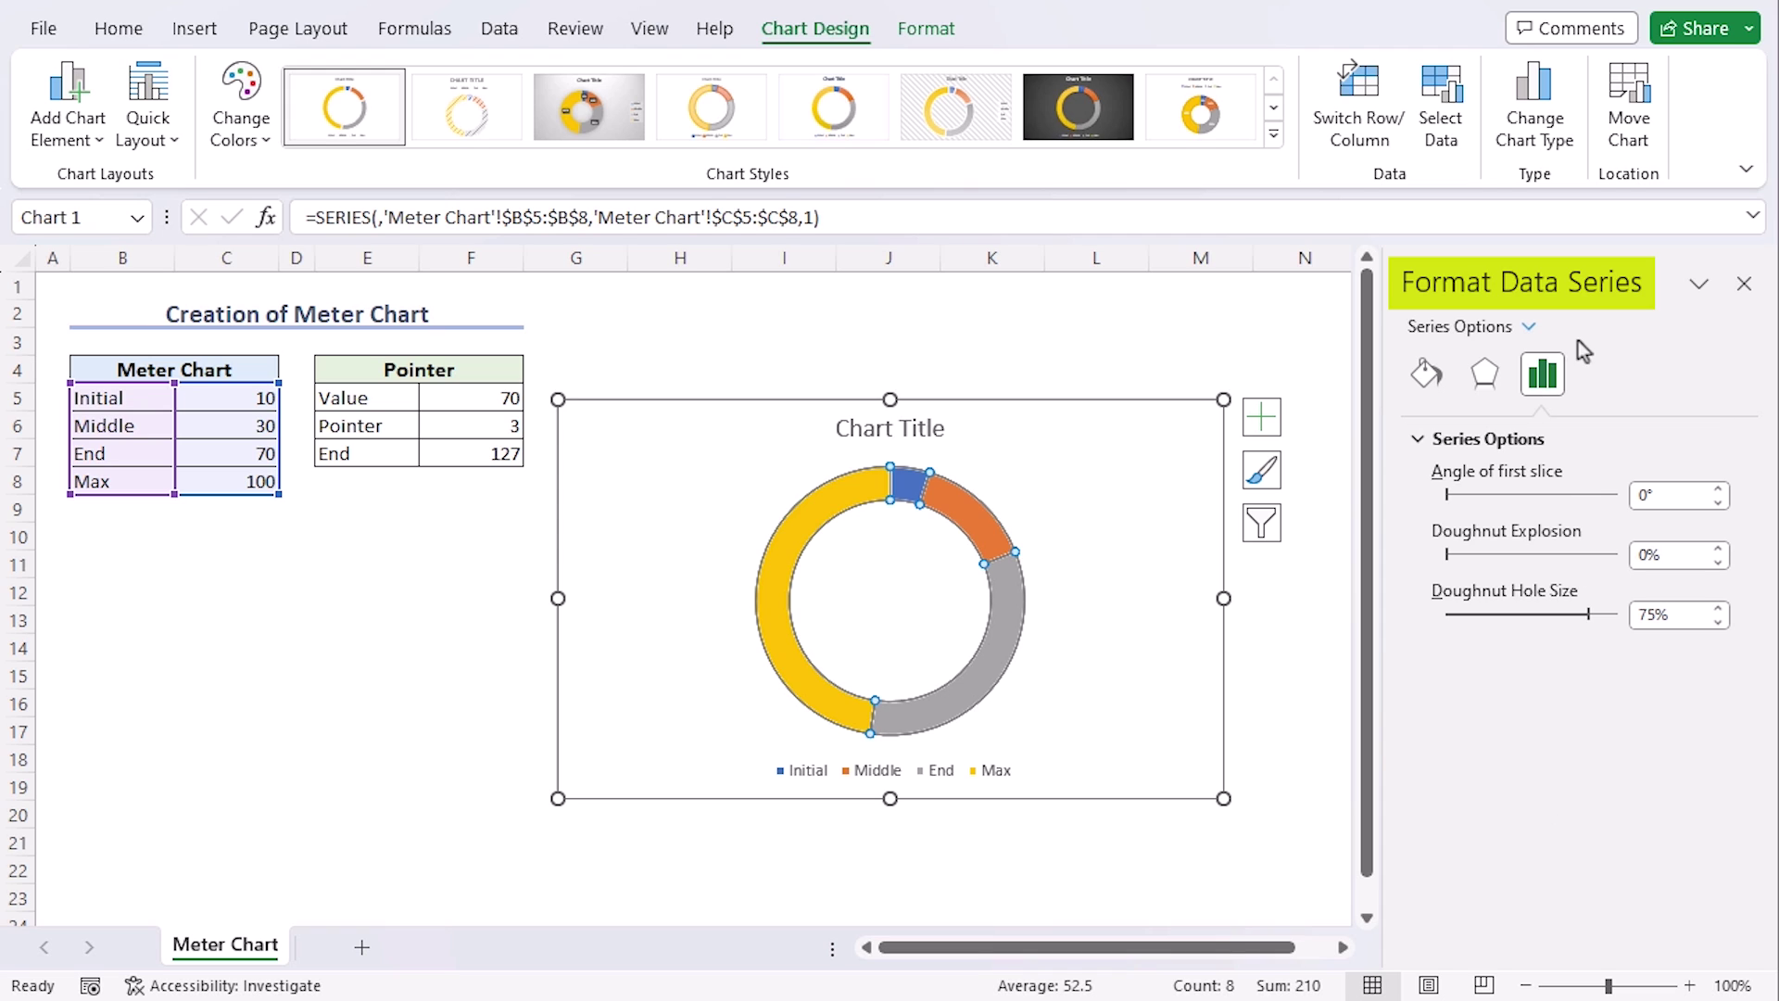
double_click(1654, 495)
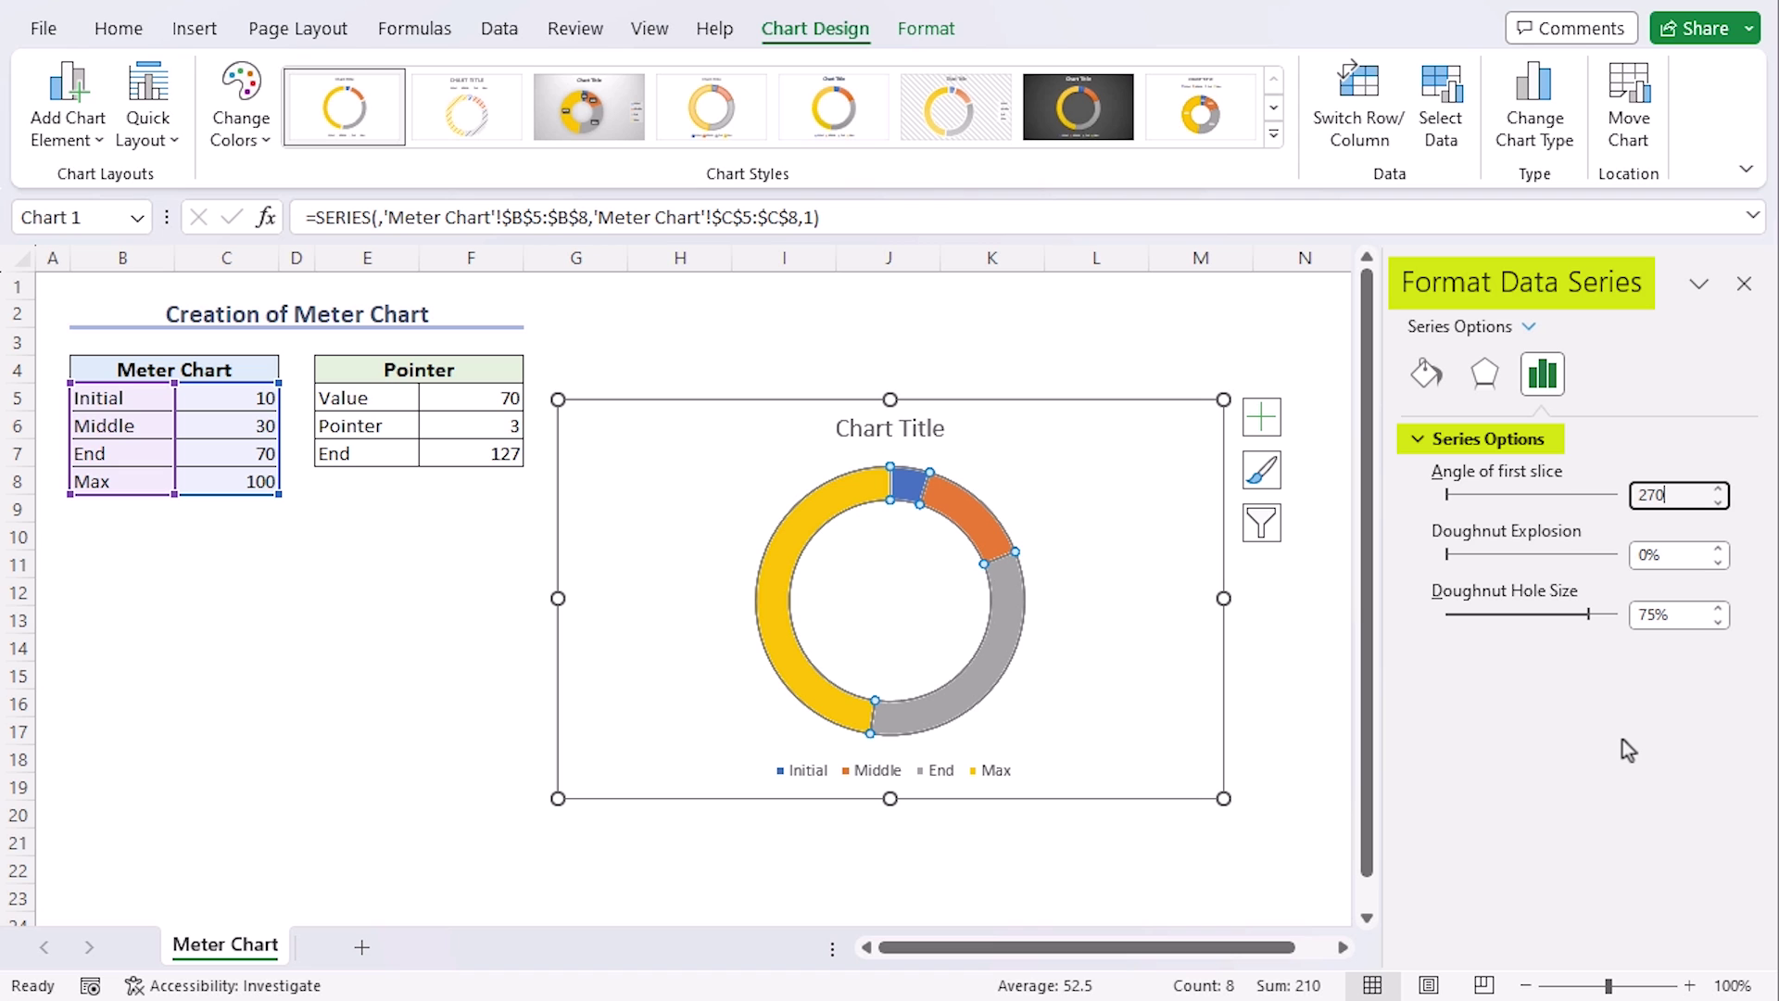
key("Return")
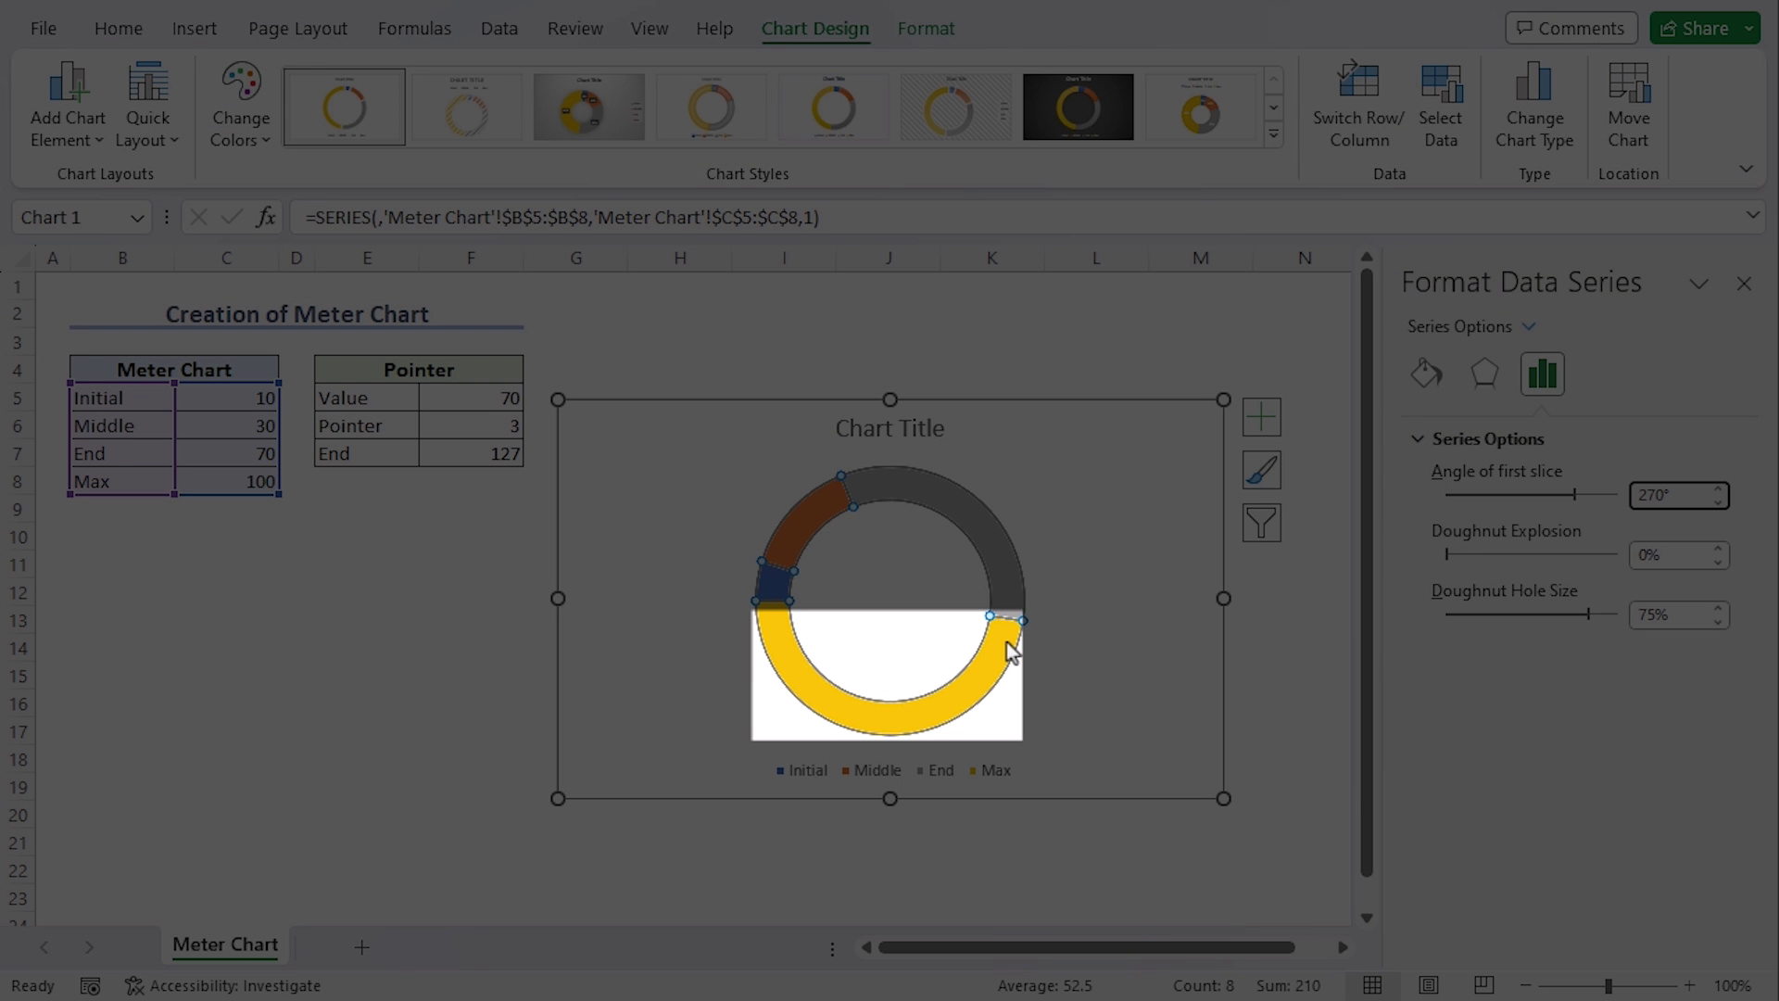
Give the Max slice no fill and move the chart below the data tables.
mouse_move(1016, 653)
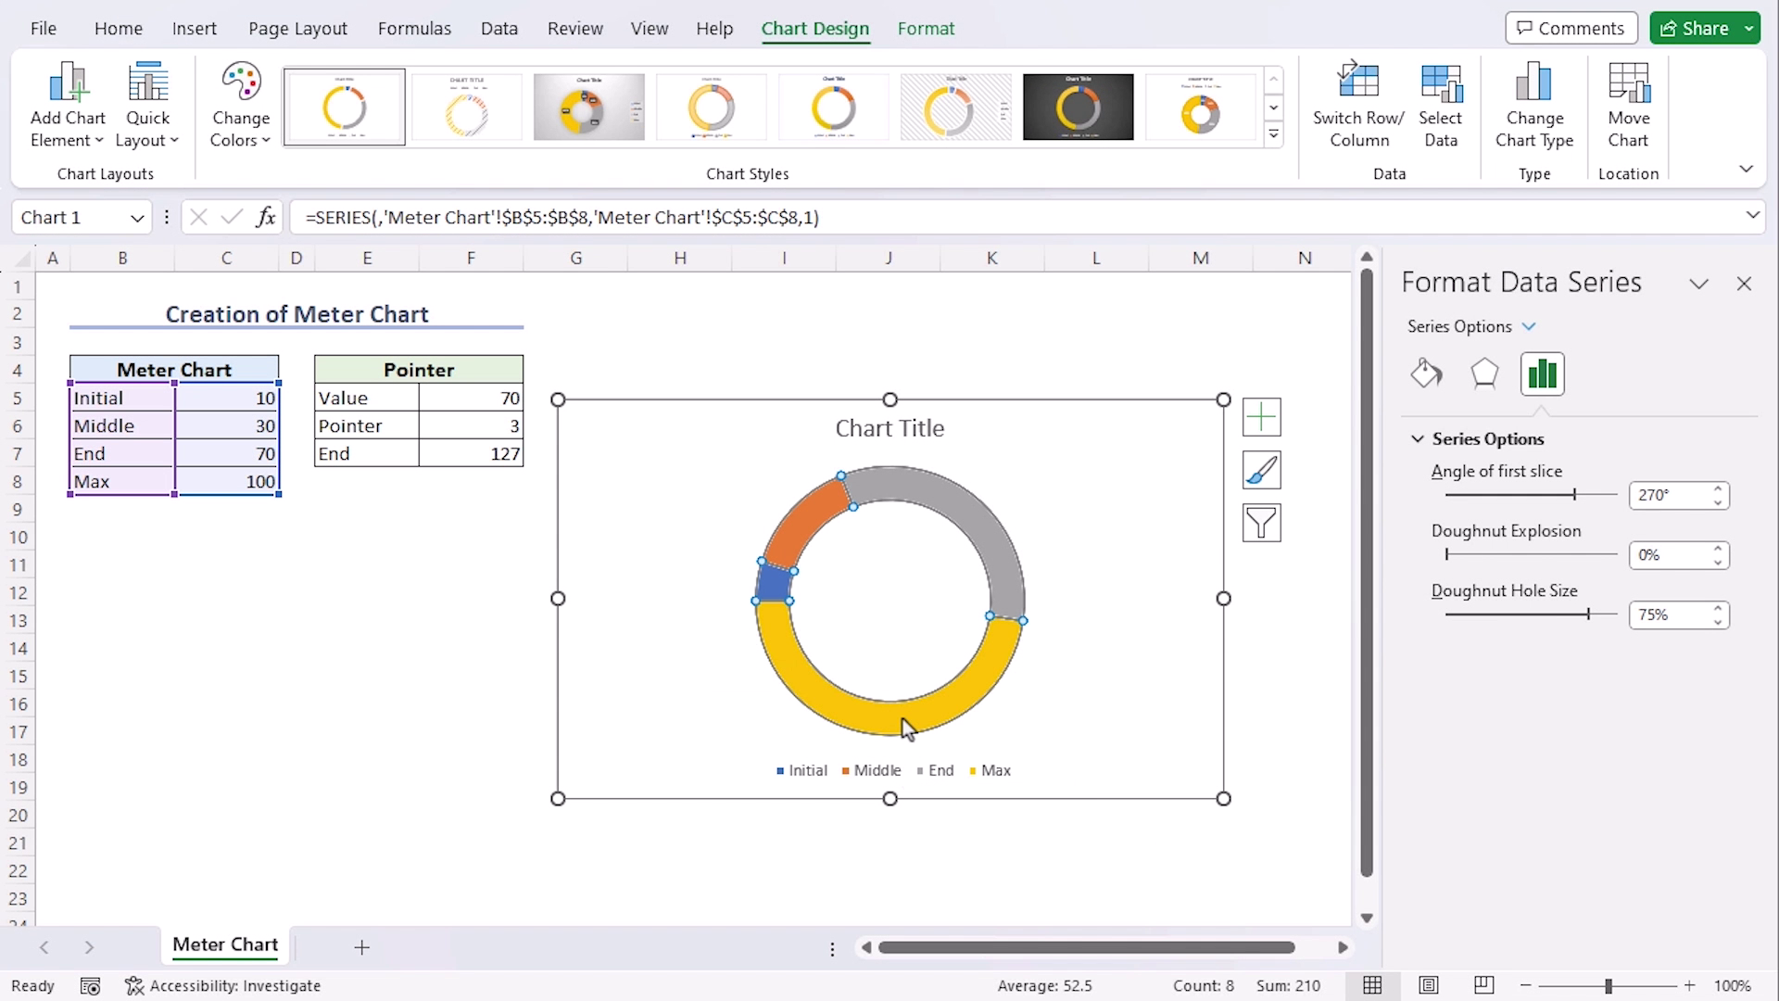
left_click(902, 719)
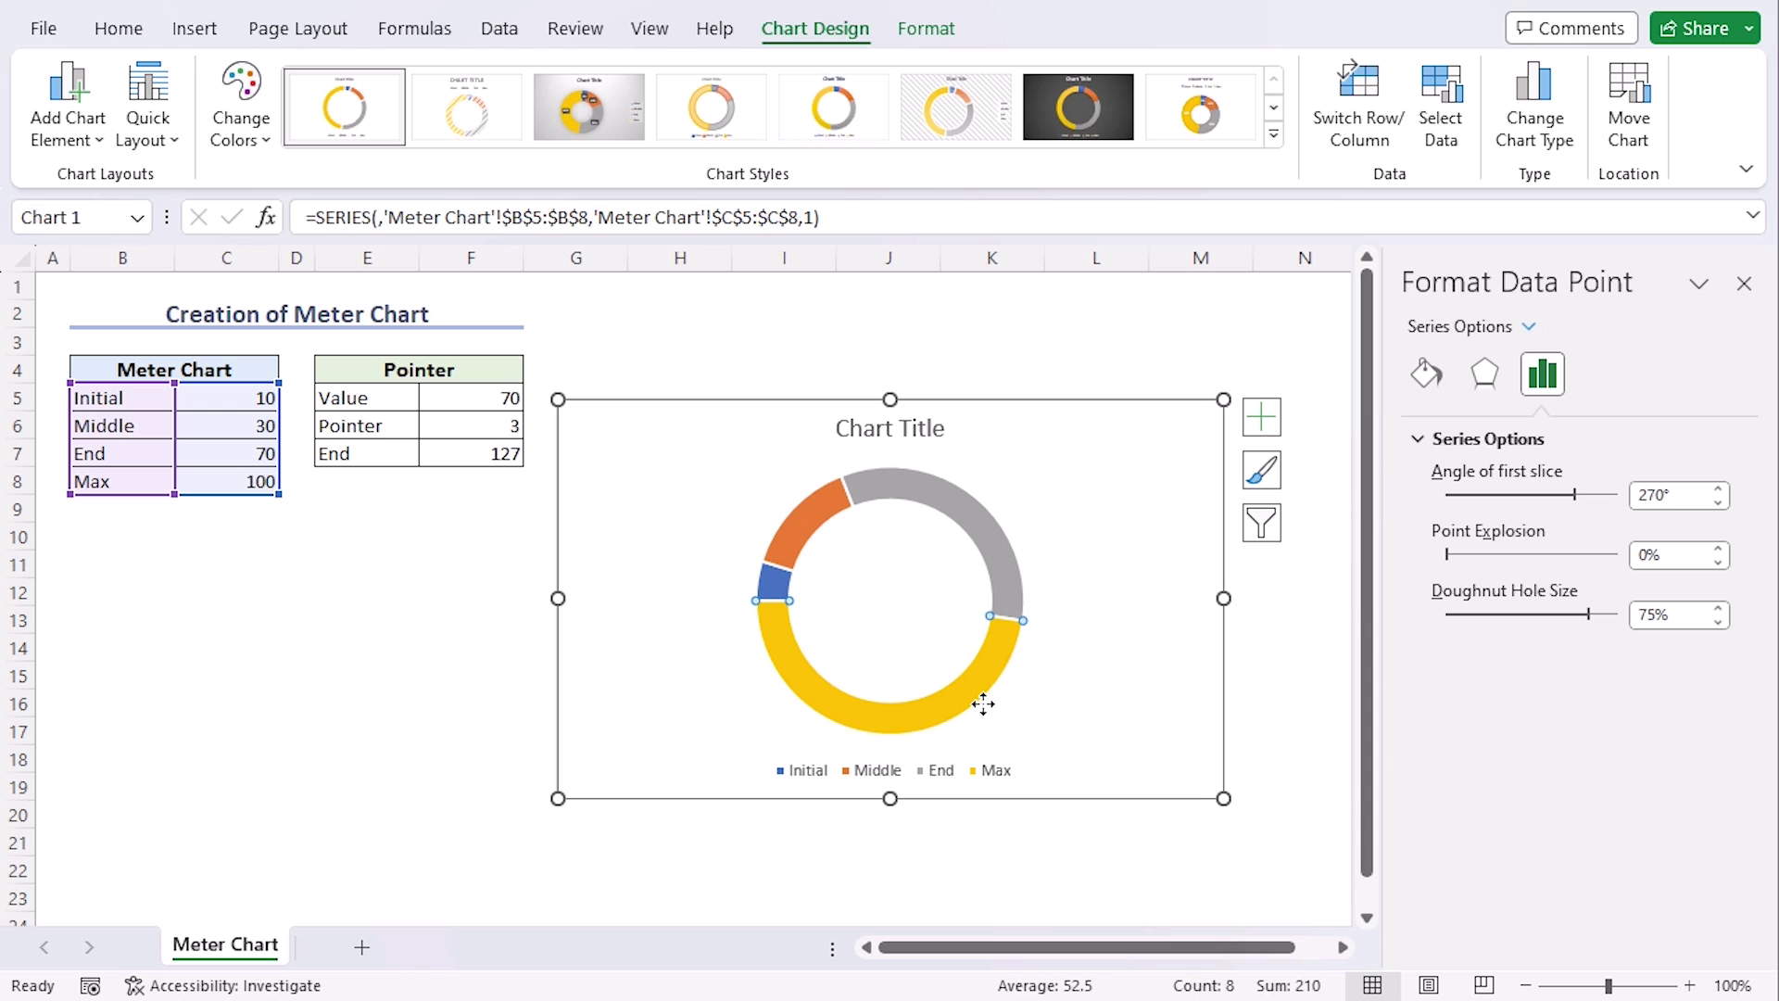
left_click(1427, 378)
left_click(1427, 438)
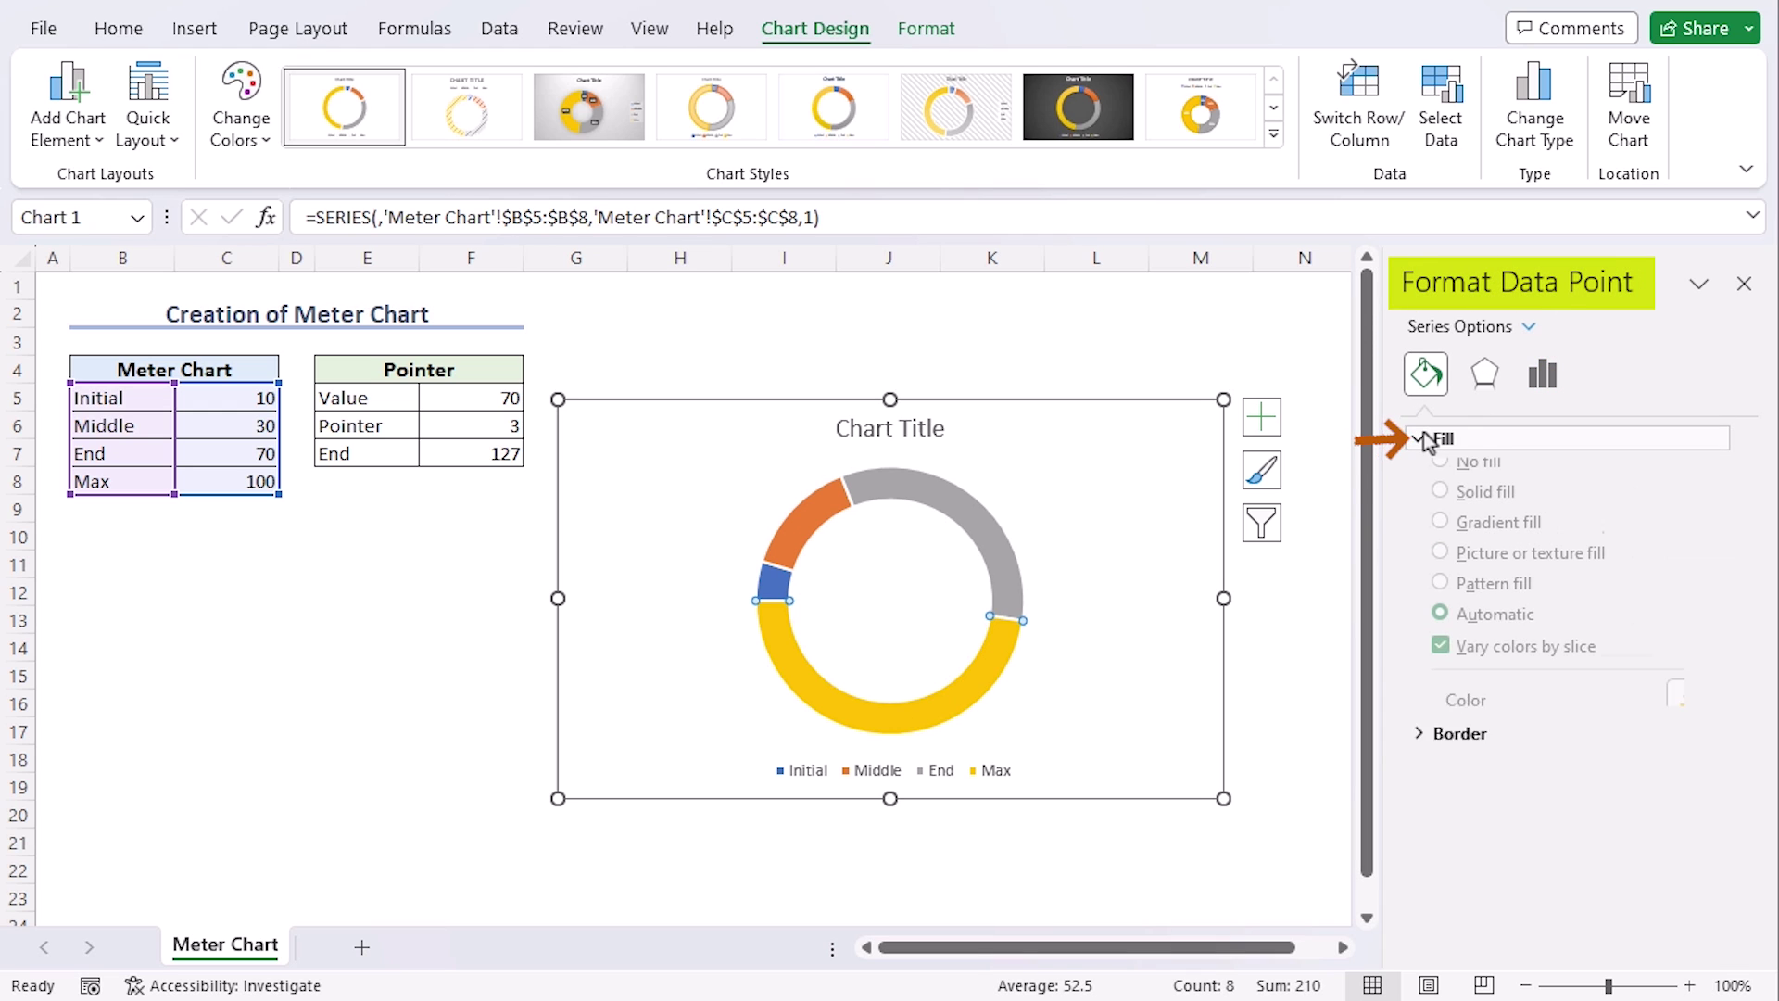
left_click(1442, 481)
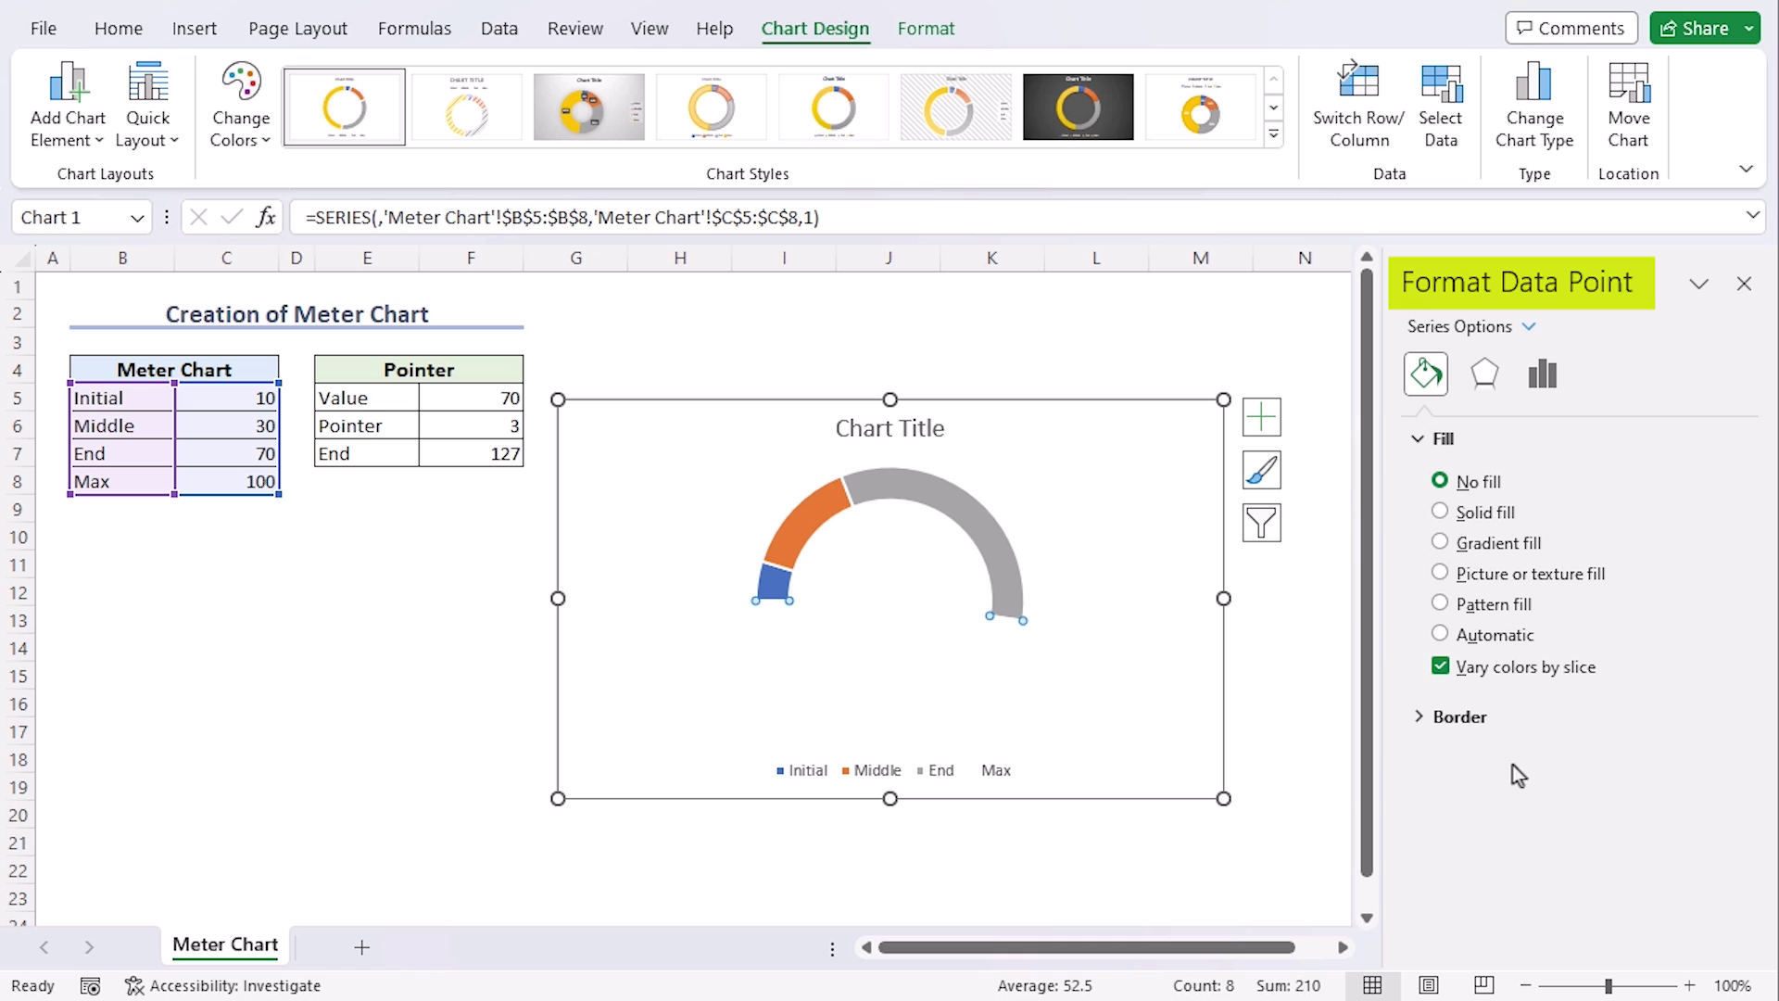
left_click(1744, 282)
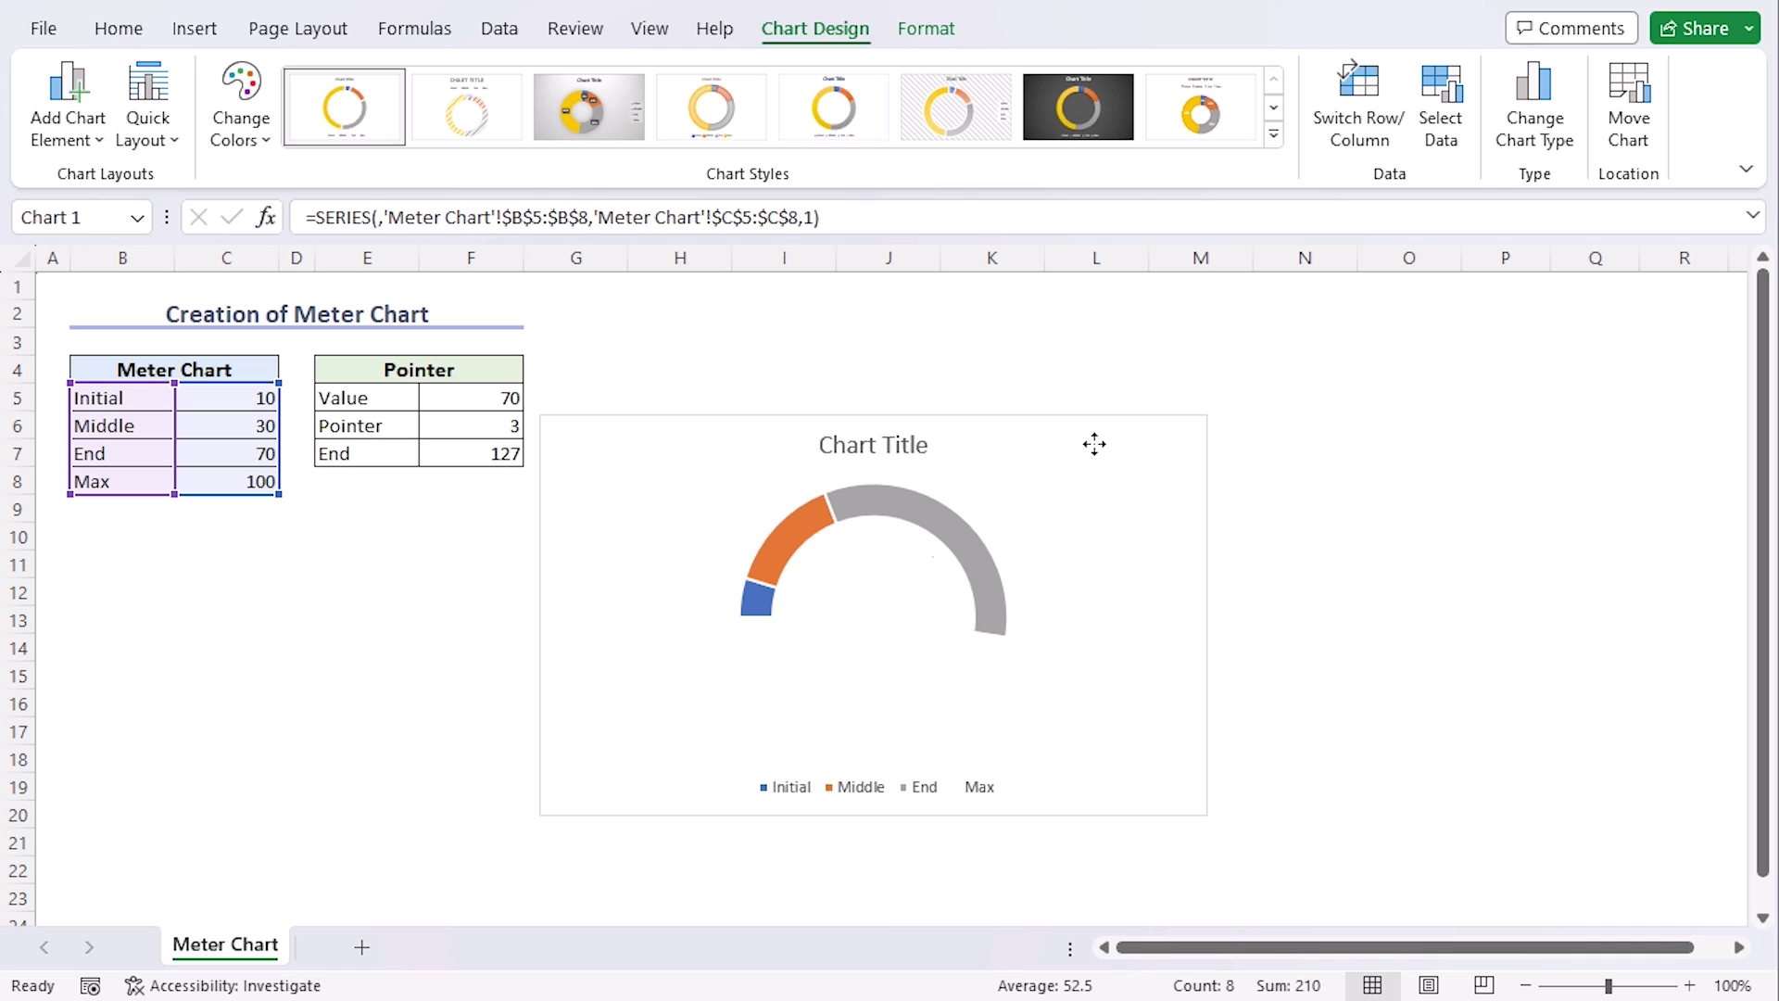
left_click_drag(1094, 444, 630, 527)
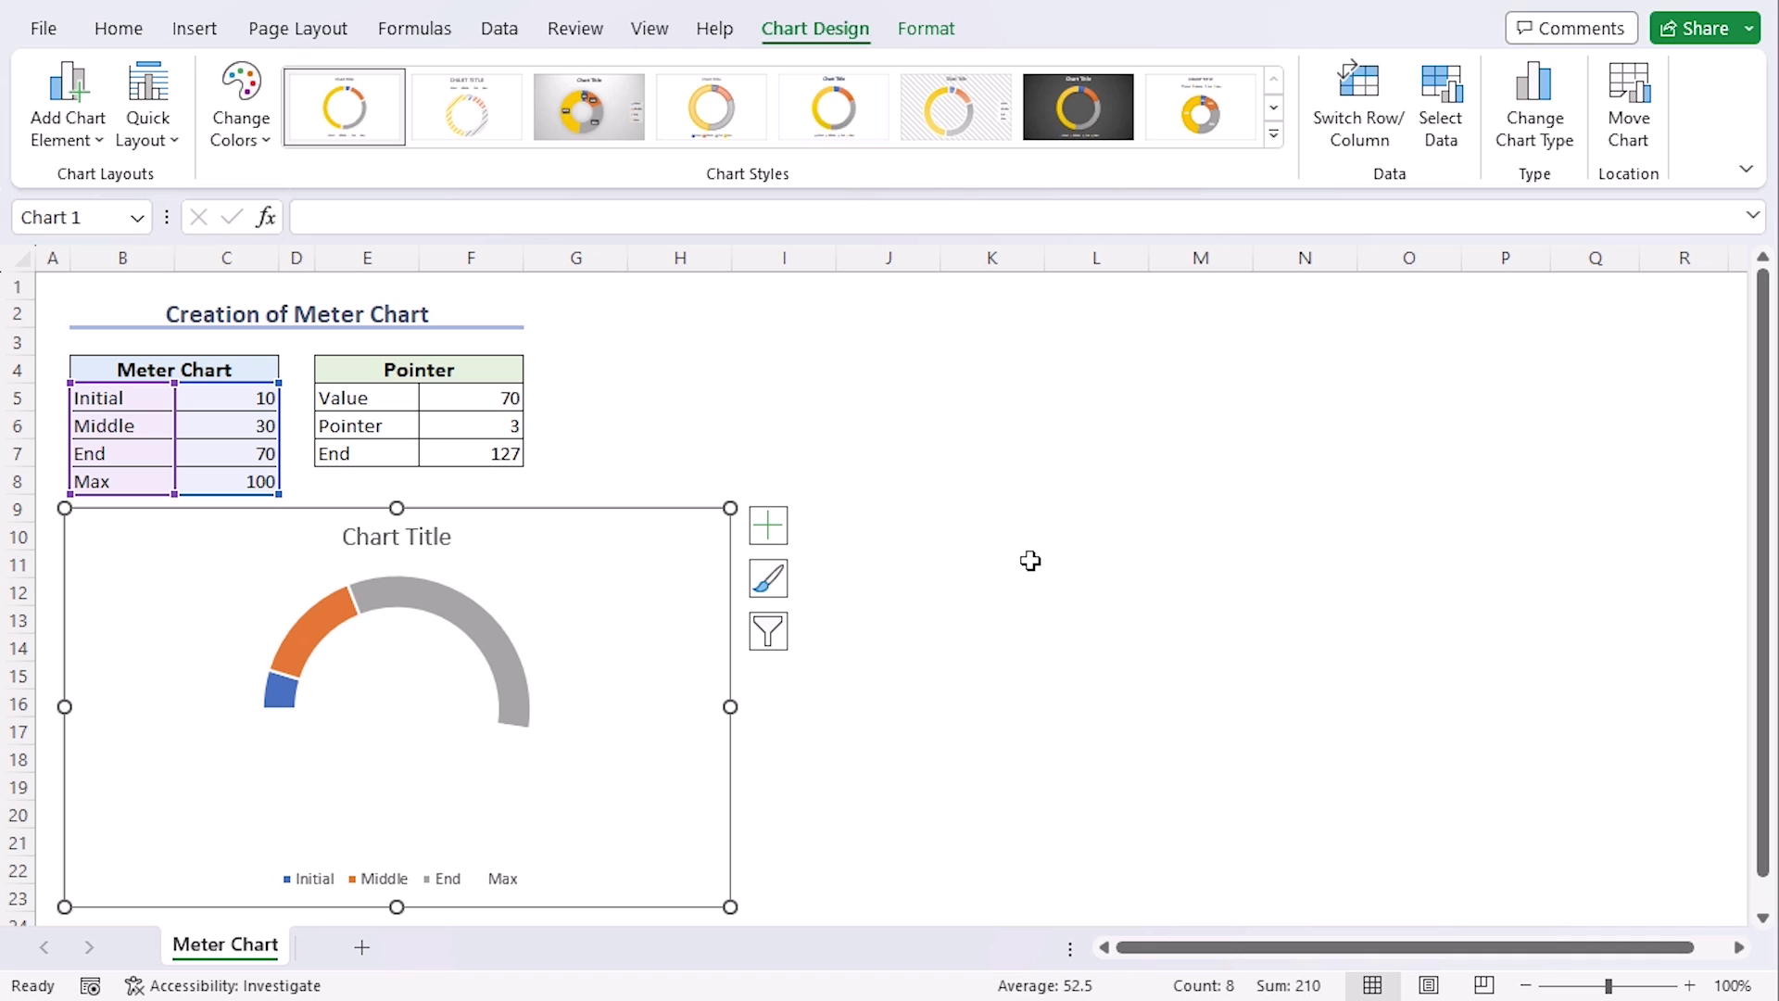
Add a series named from the Pointer heading with values F5:F7 to the chart.
right_click(512, 681)
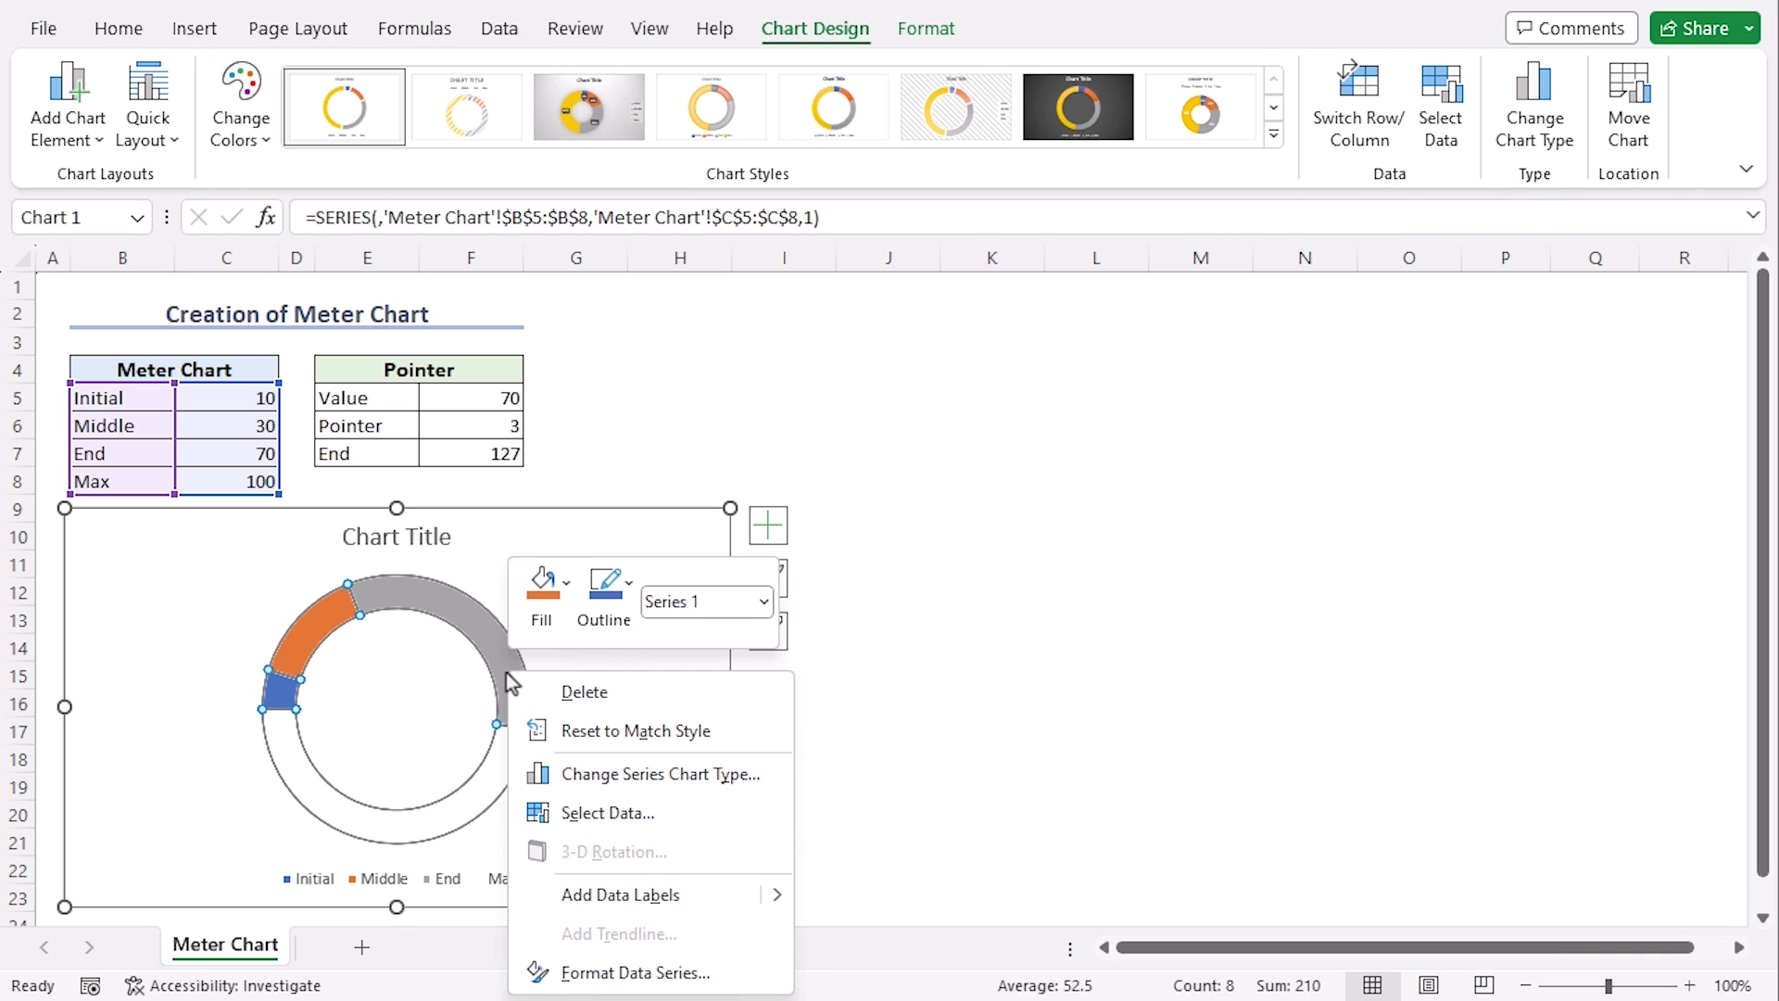
left_click(659, 812)
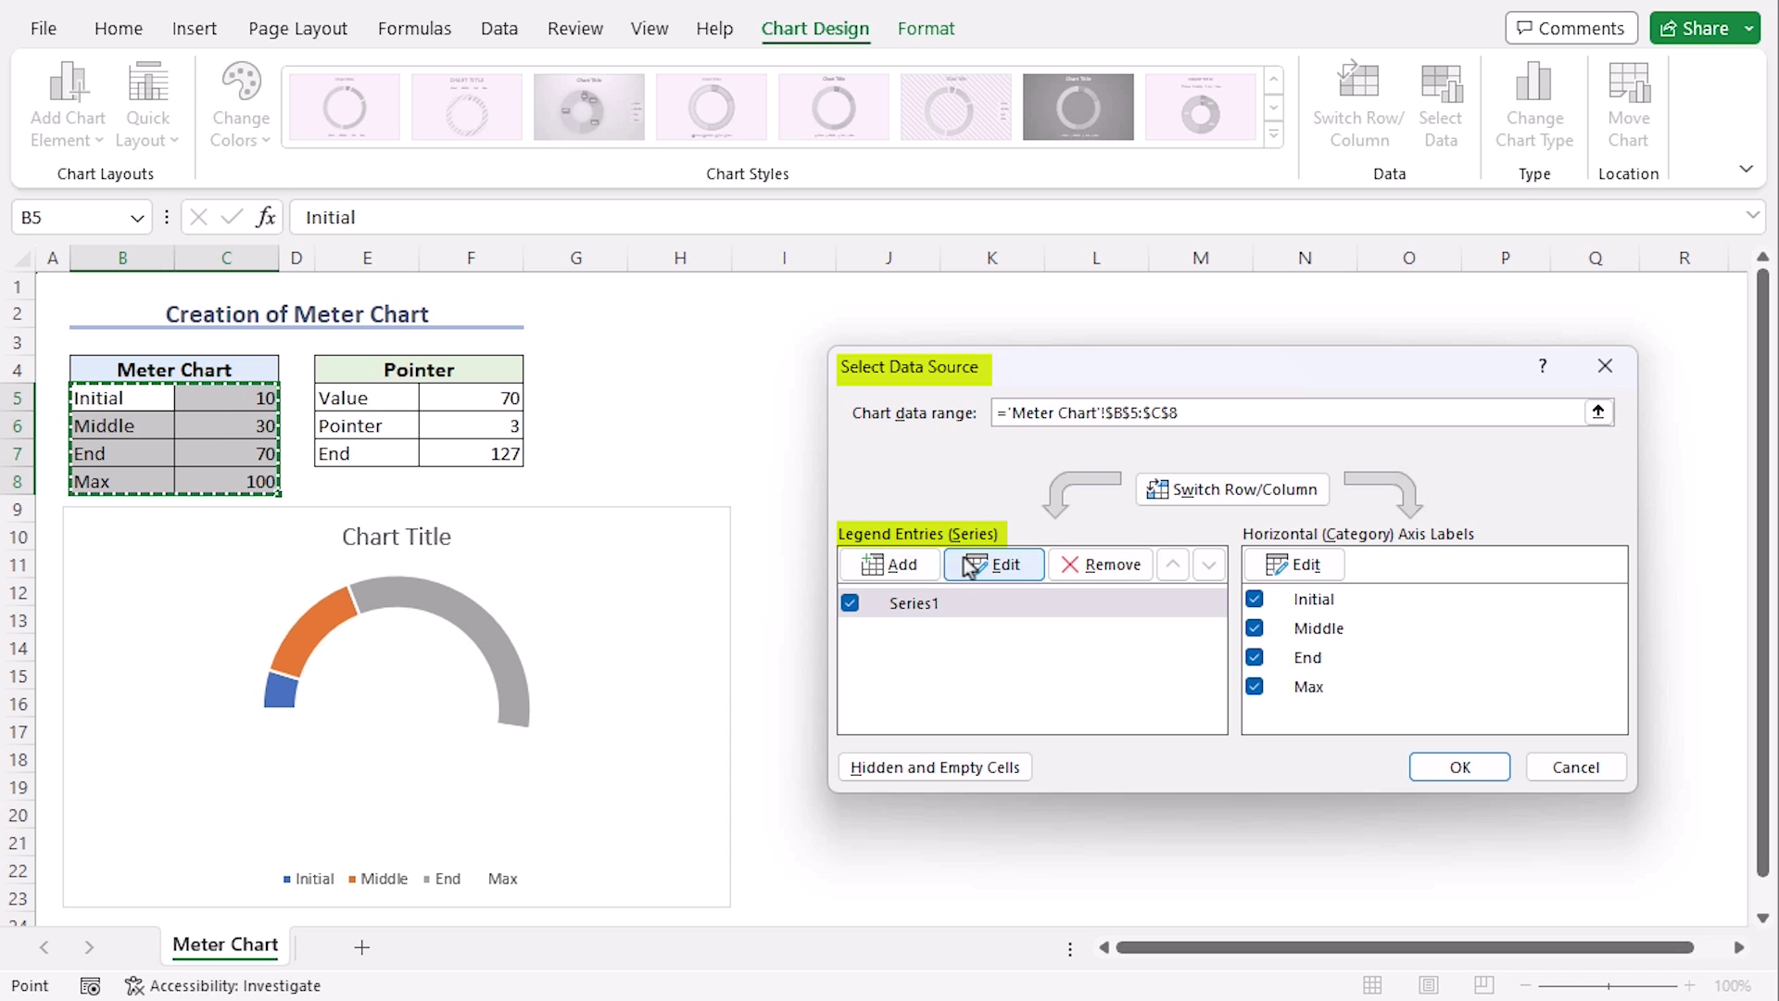
left_click(889, 564)
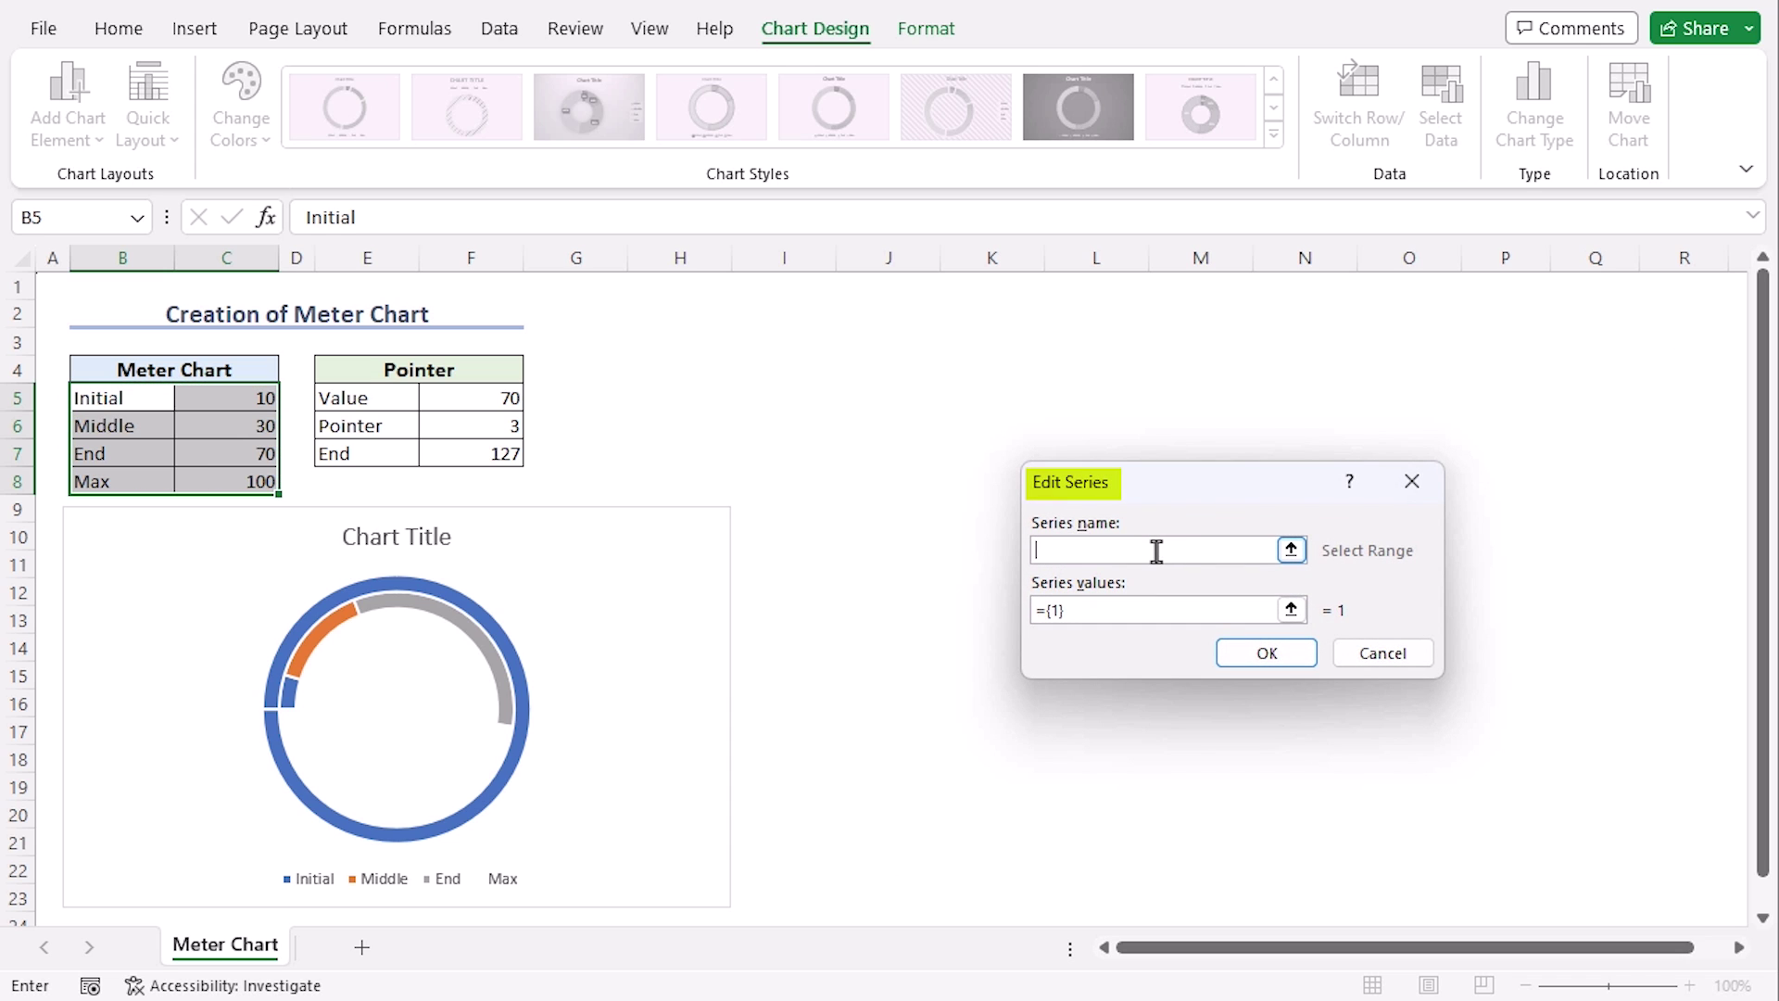
left_click(378, 372)
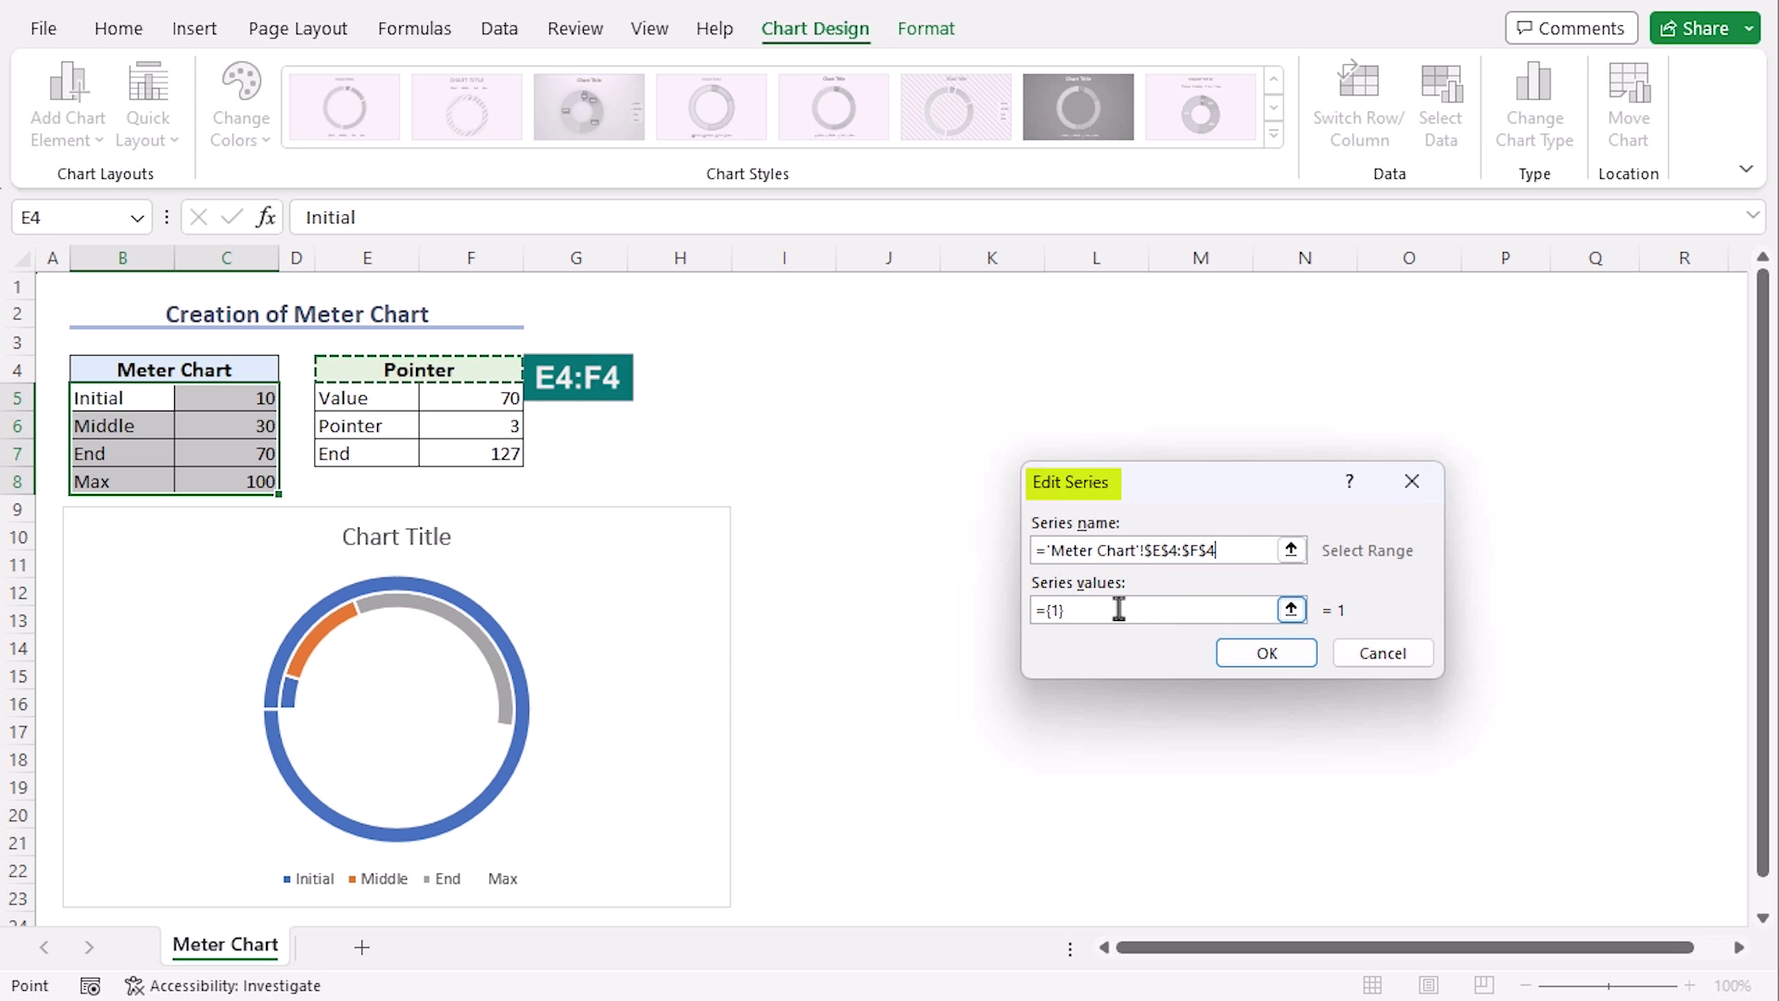
left_click_drag(1102, 611, 1037, 627)
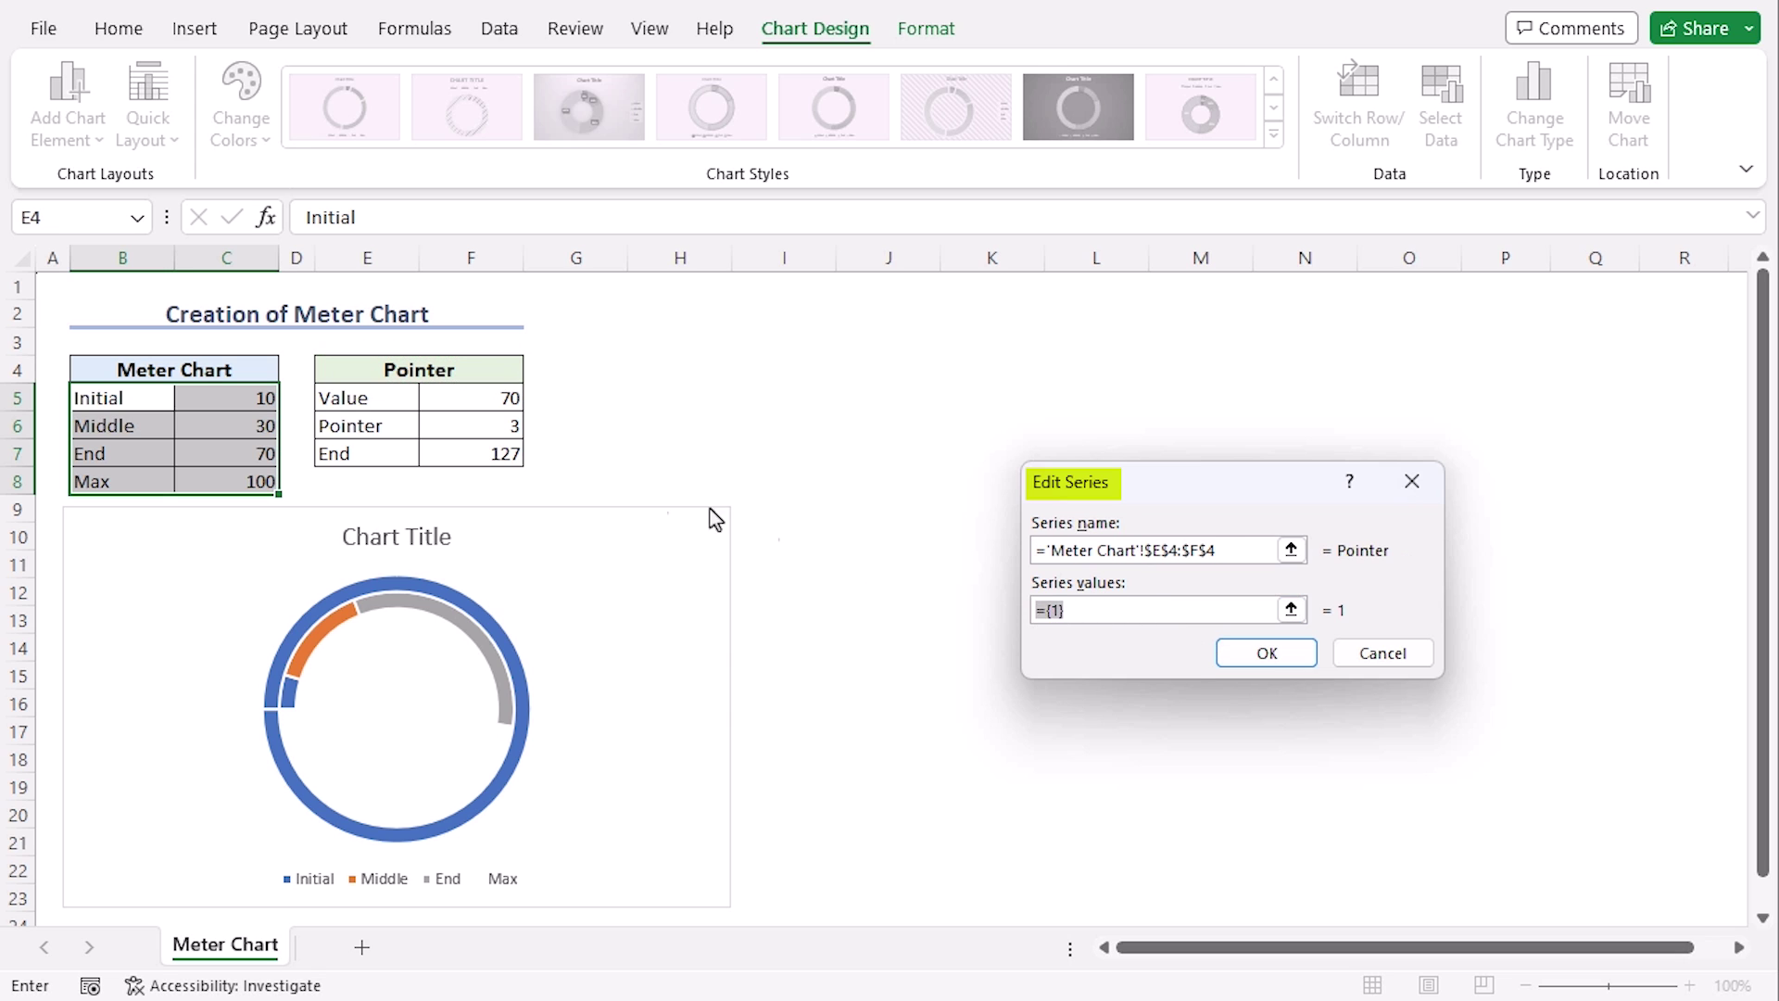
key("Delete")
left_click_drag(461, 396, 468, 448)
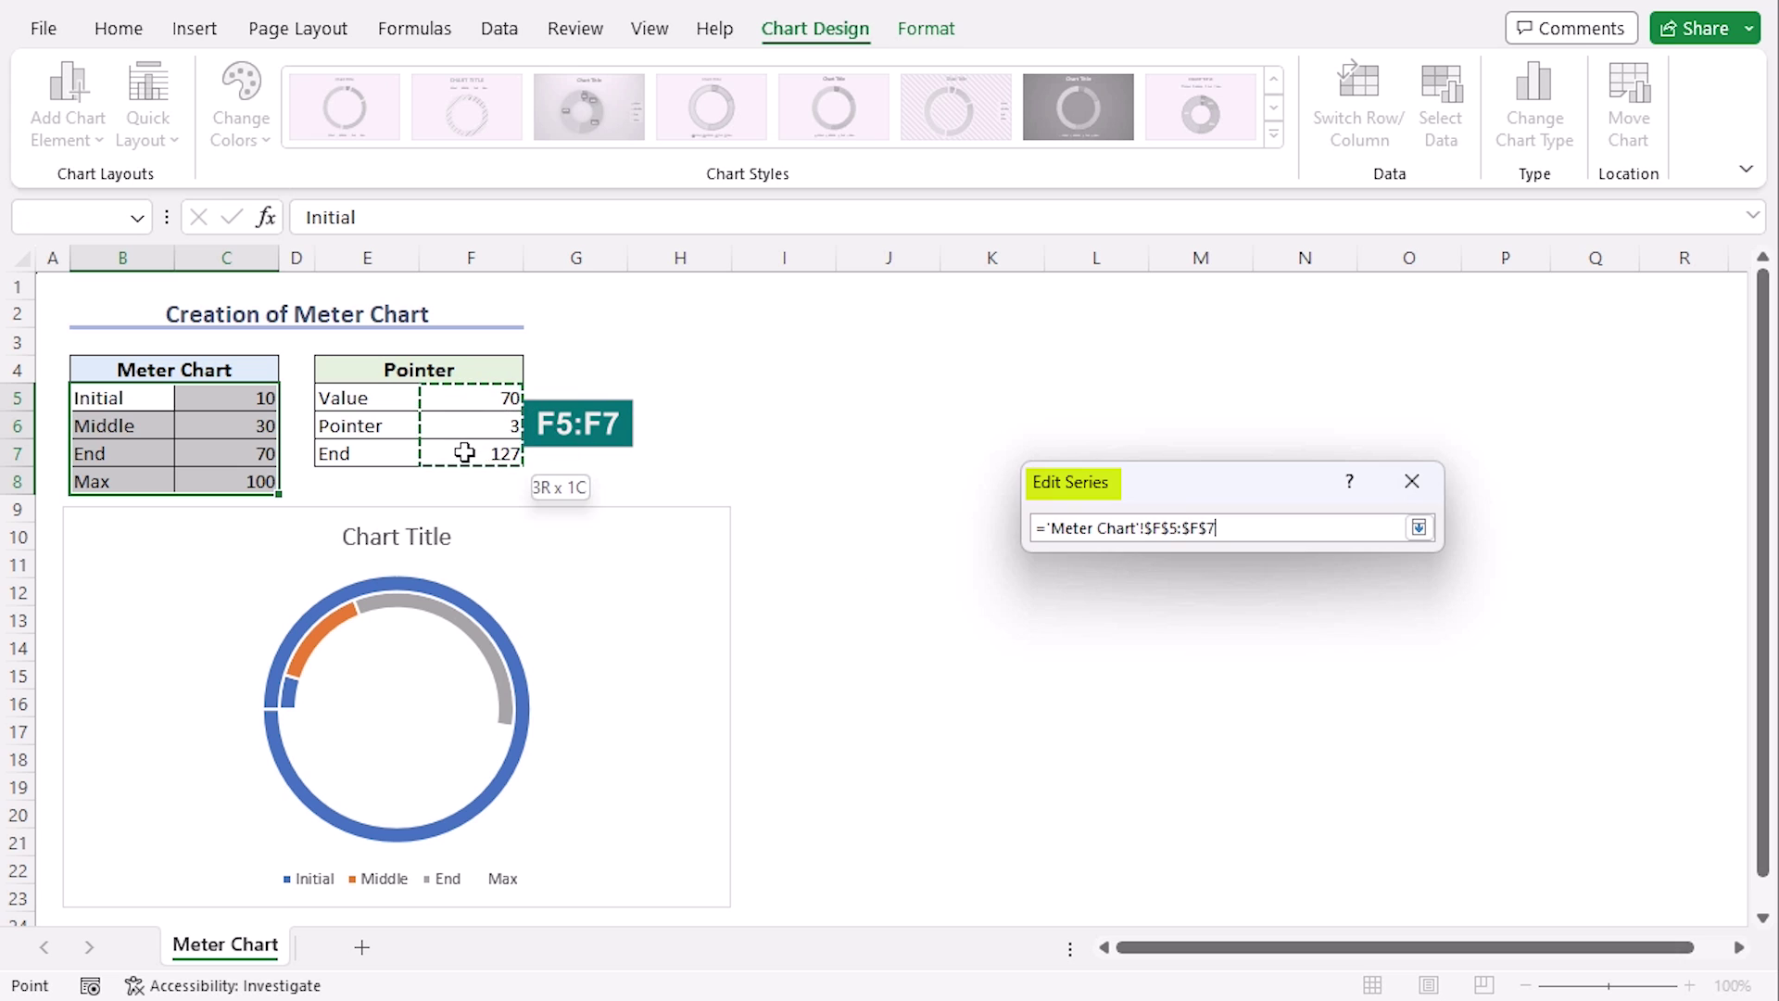
left_click(1269, 652)
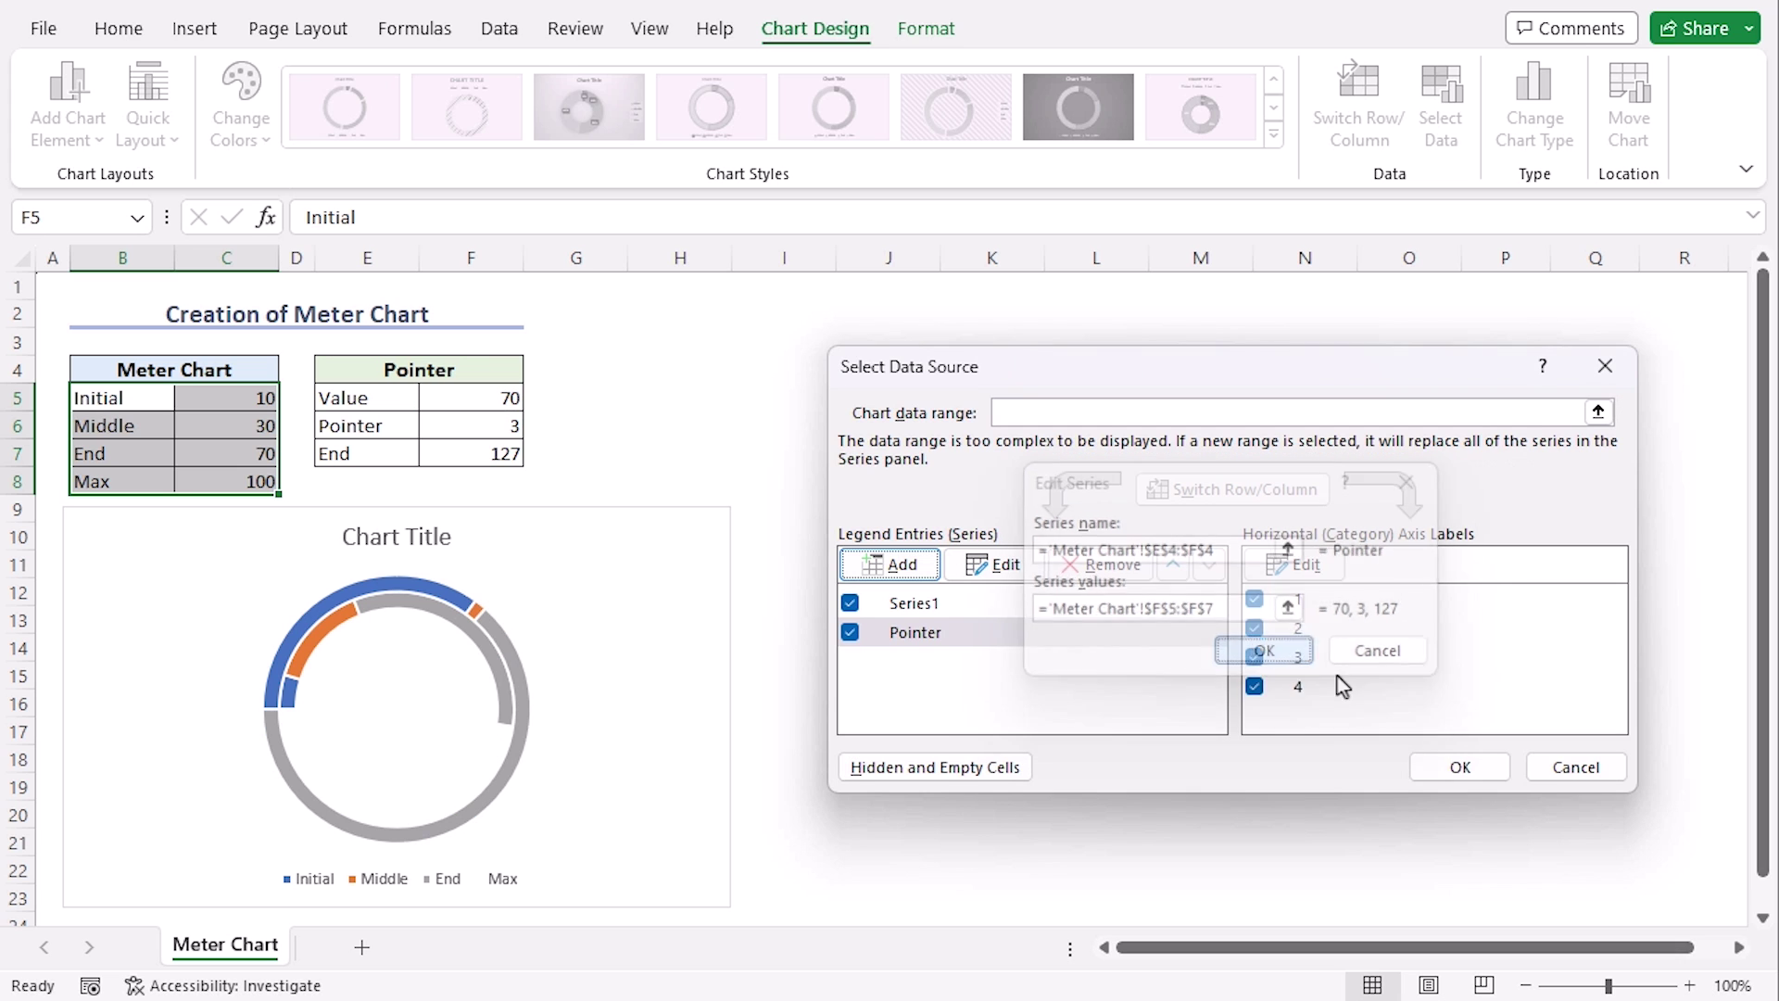
left_click(1460, 767)
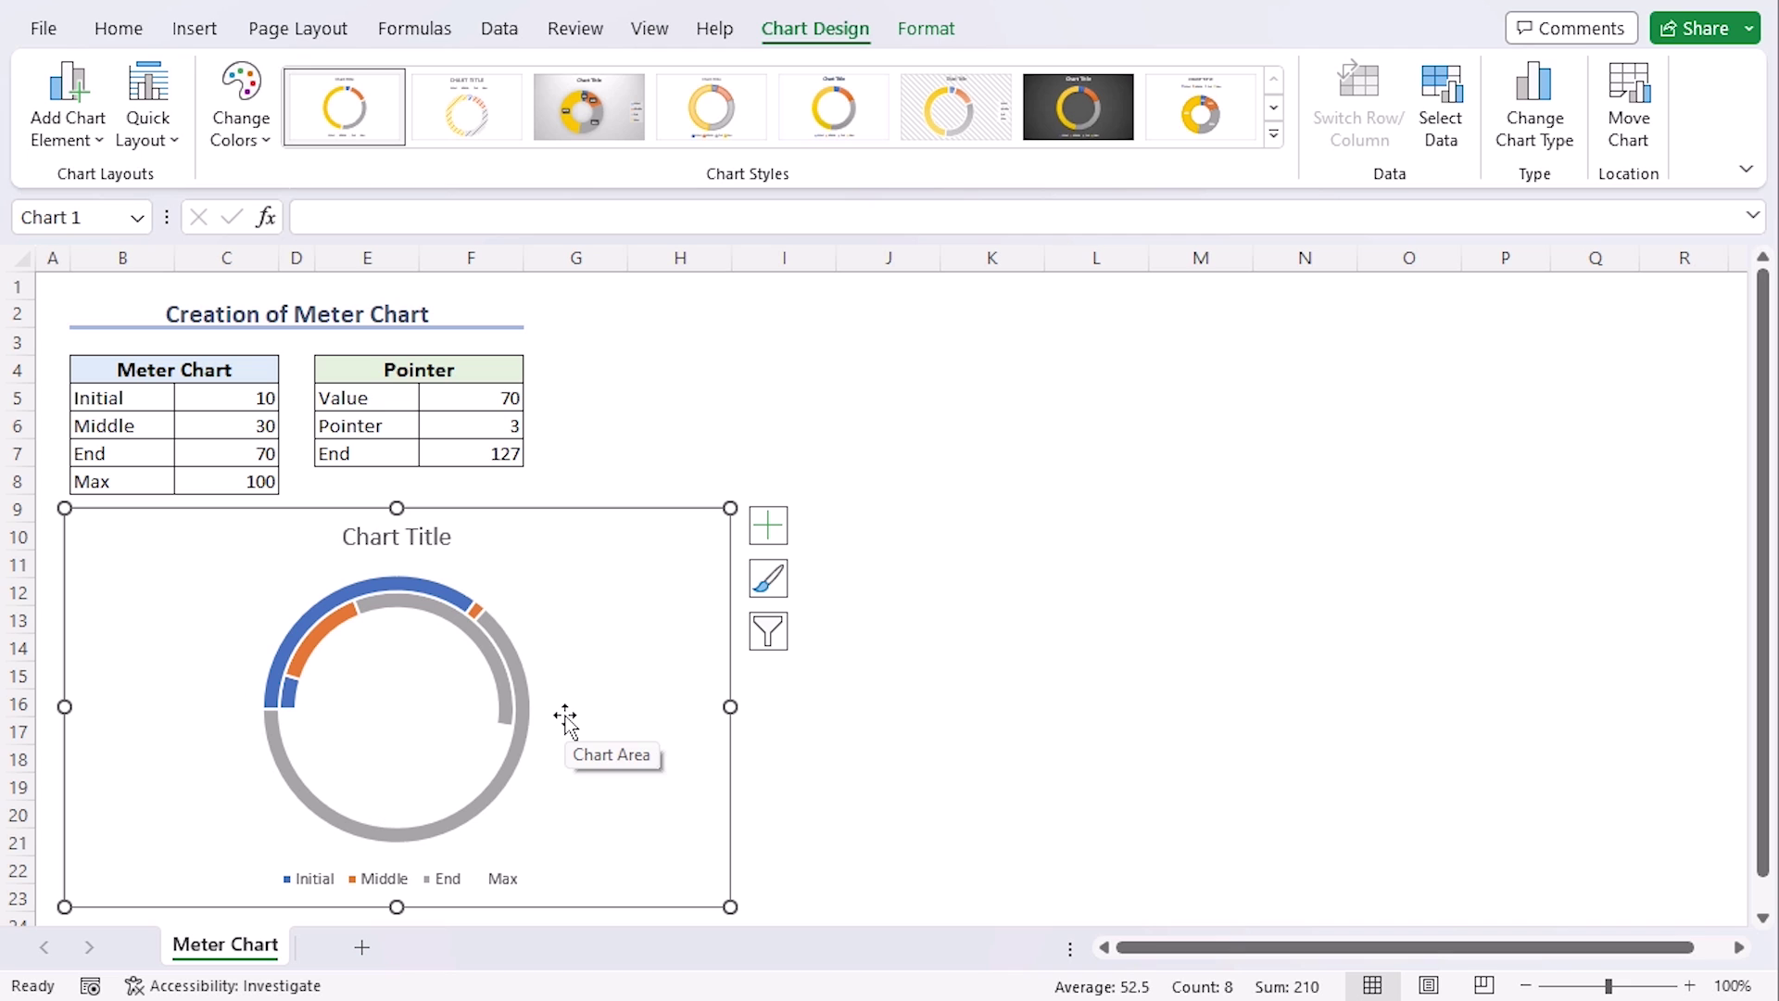
left_click(527, 714)
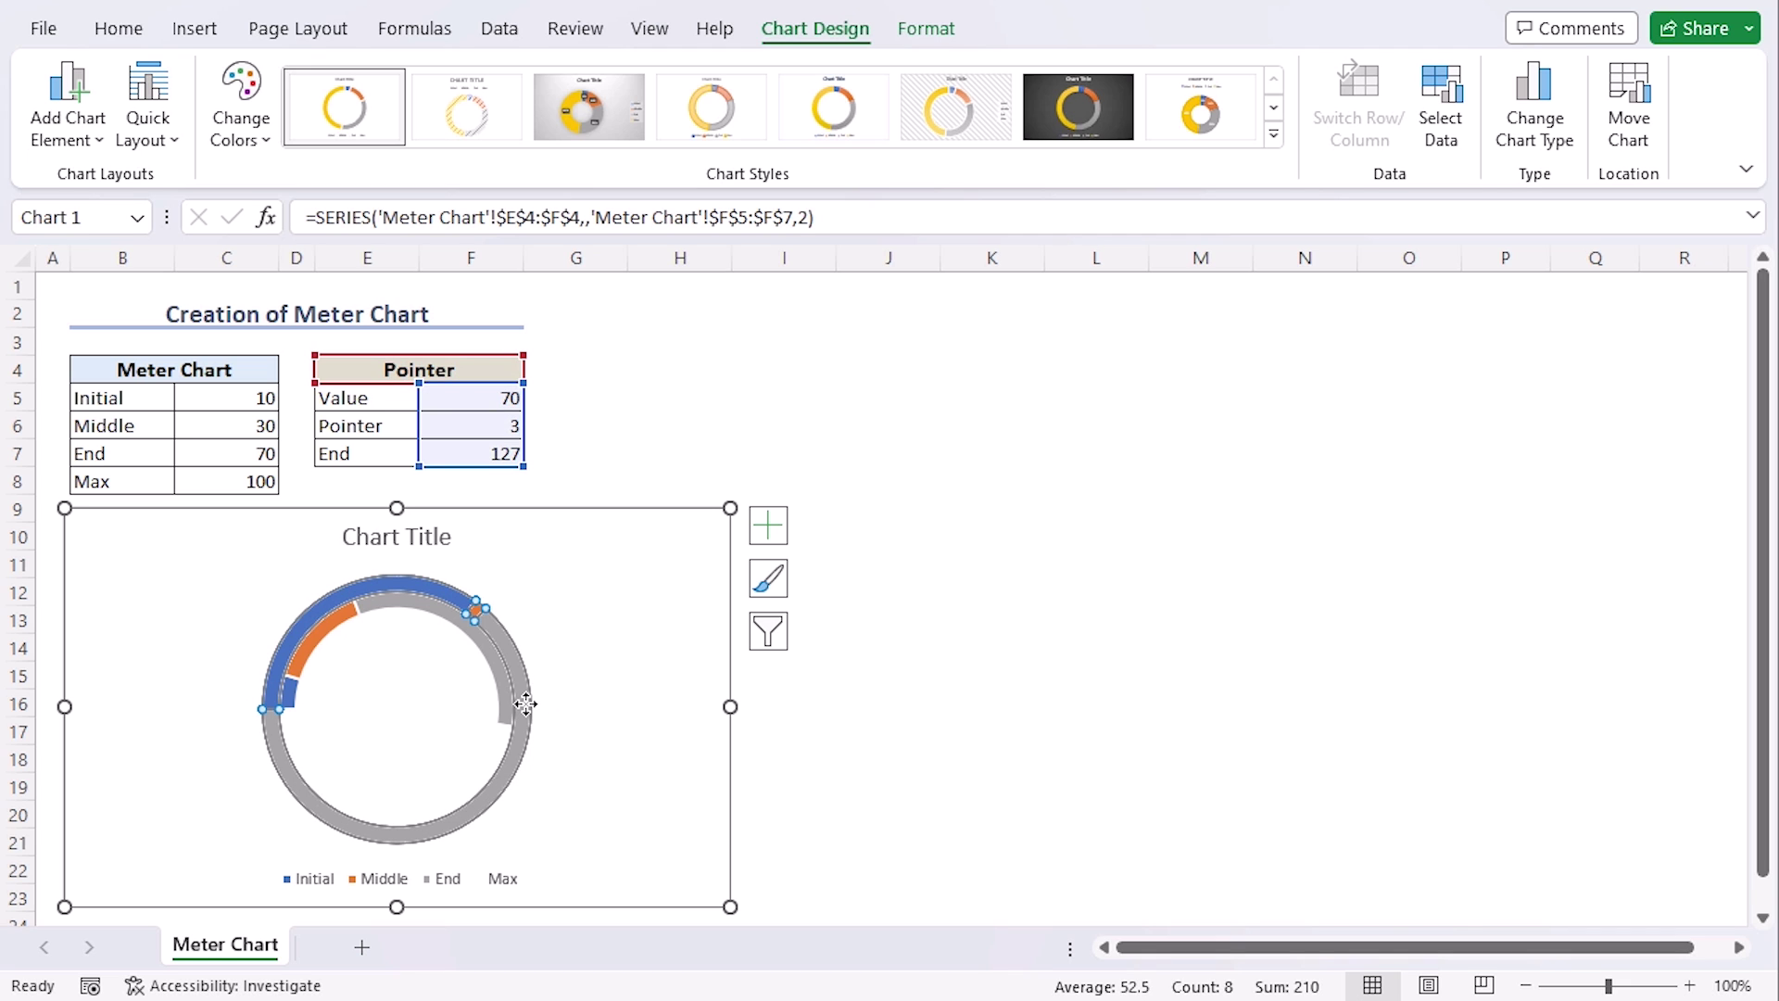
Change the Pointer series chart type to Pie, keeping the meter series as a doughnut.
right_click(526, 713)
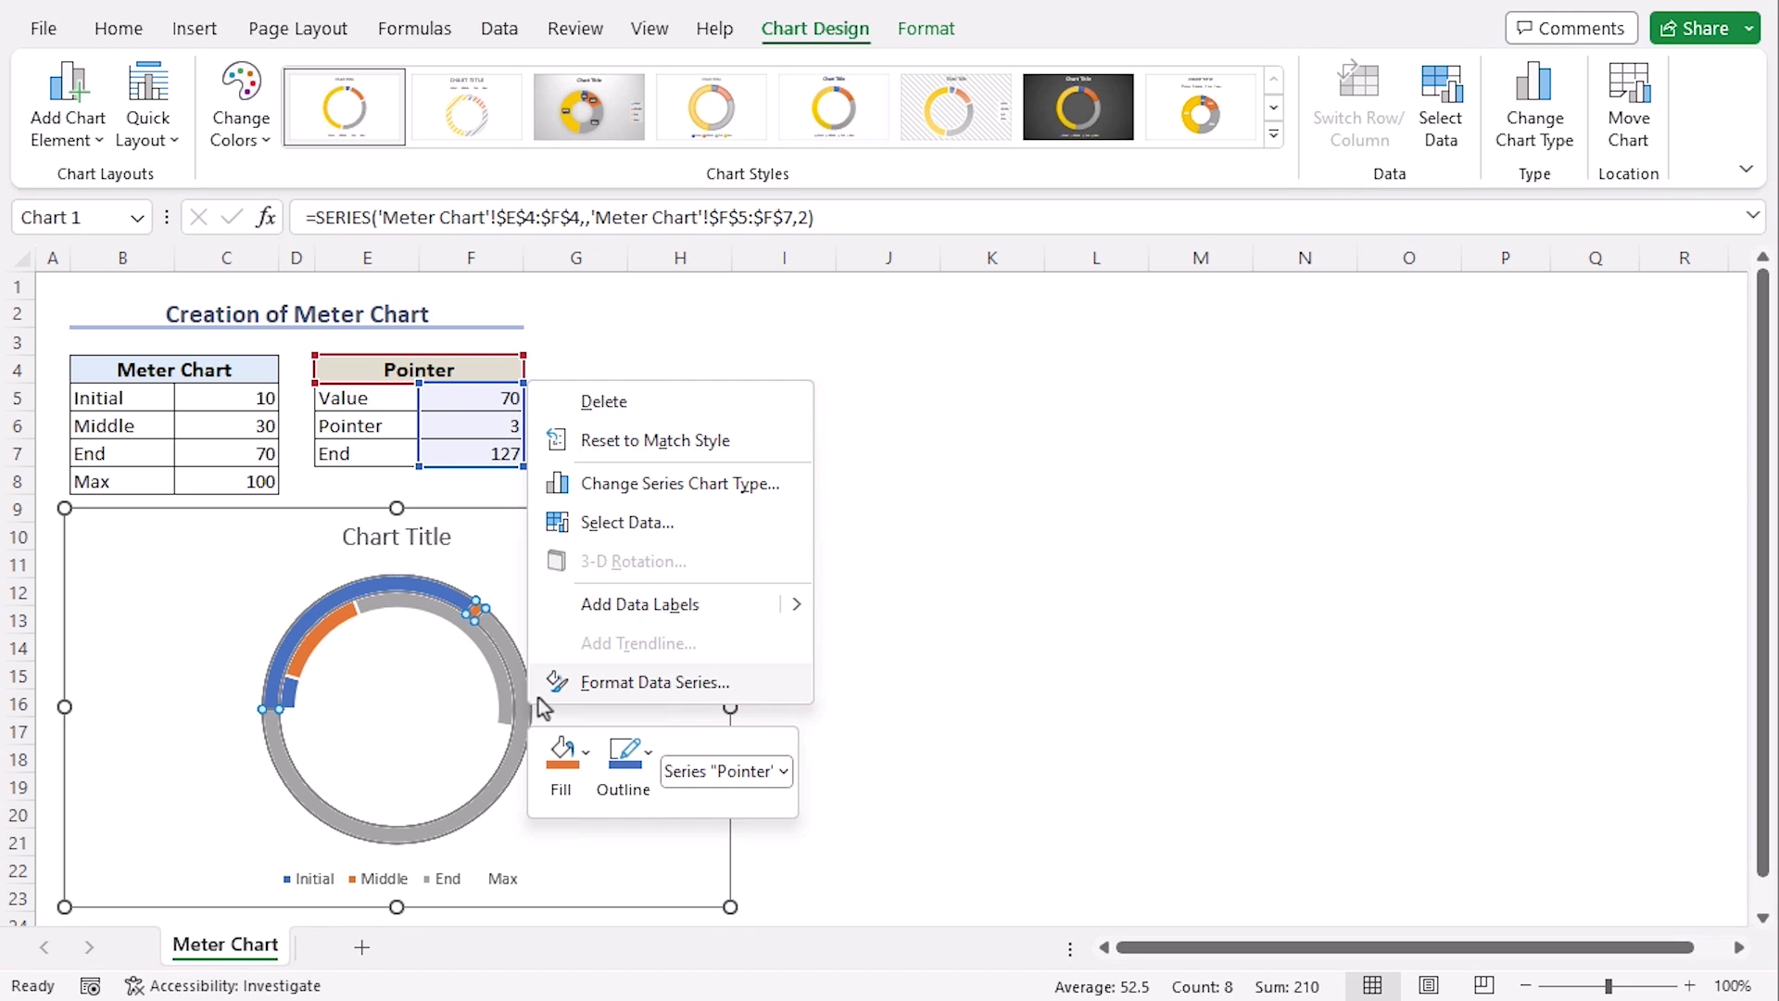
left_click(680, 493)
left_click_drag(851, 82, 1285, 176)
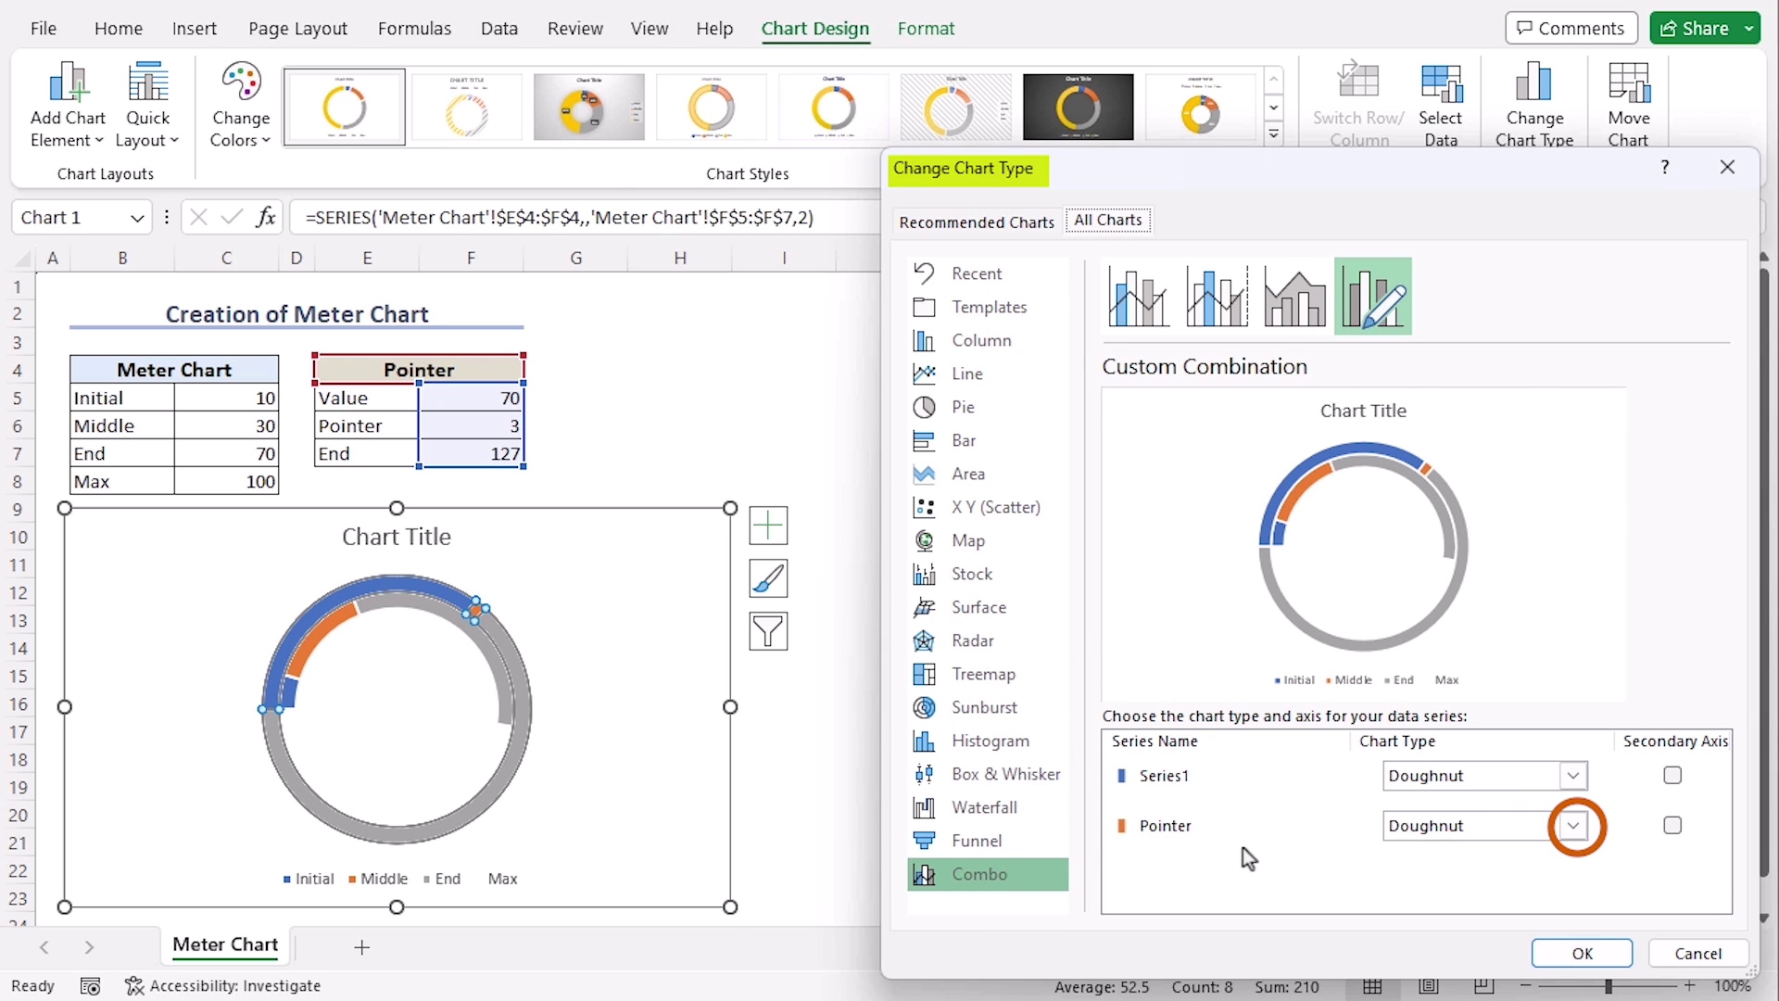
left_click(1573, 832)
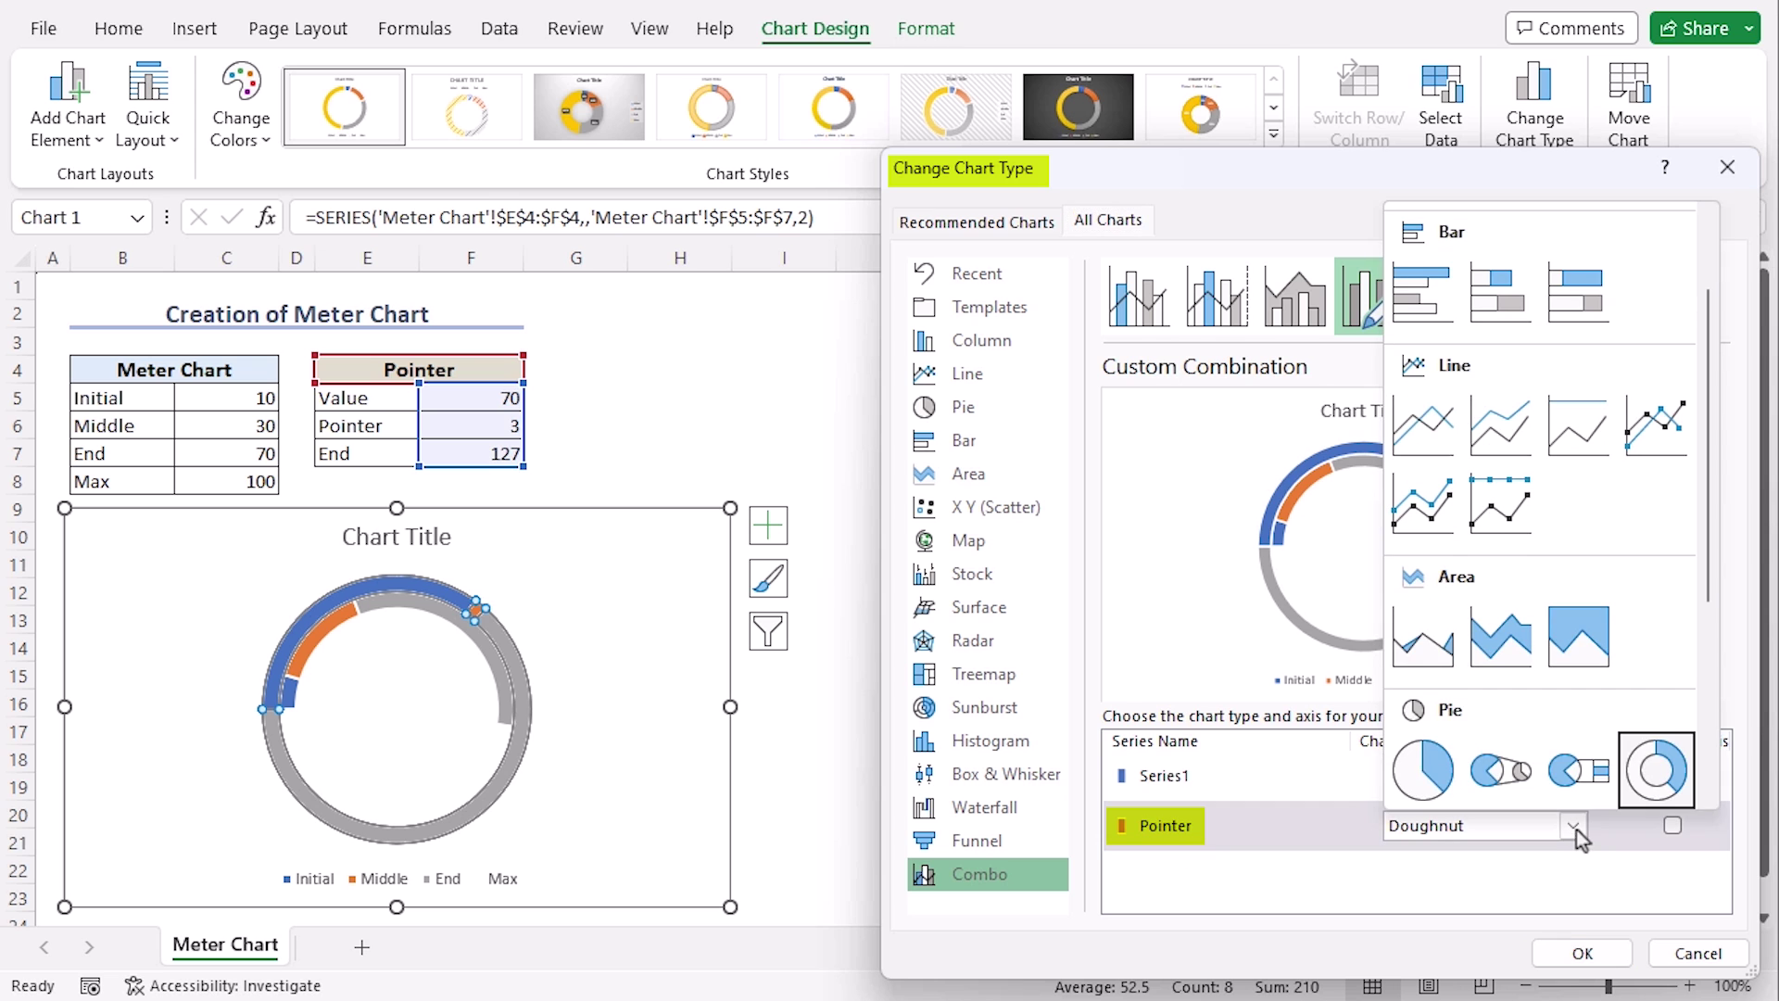
left_click(1422, 790)
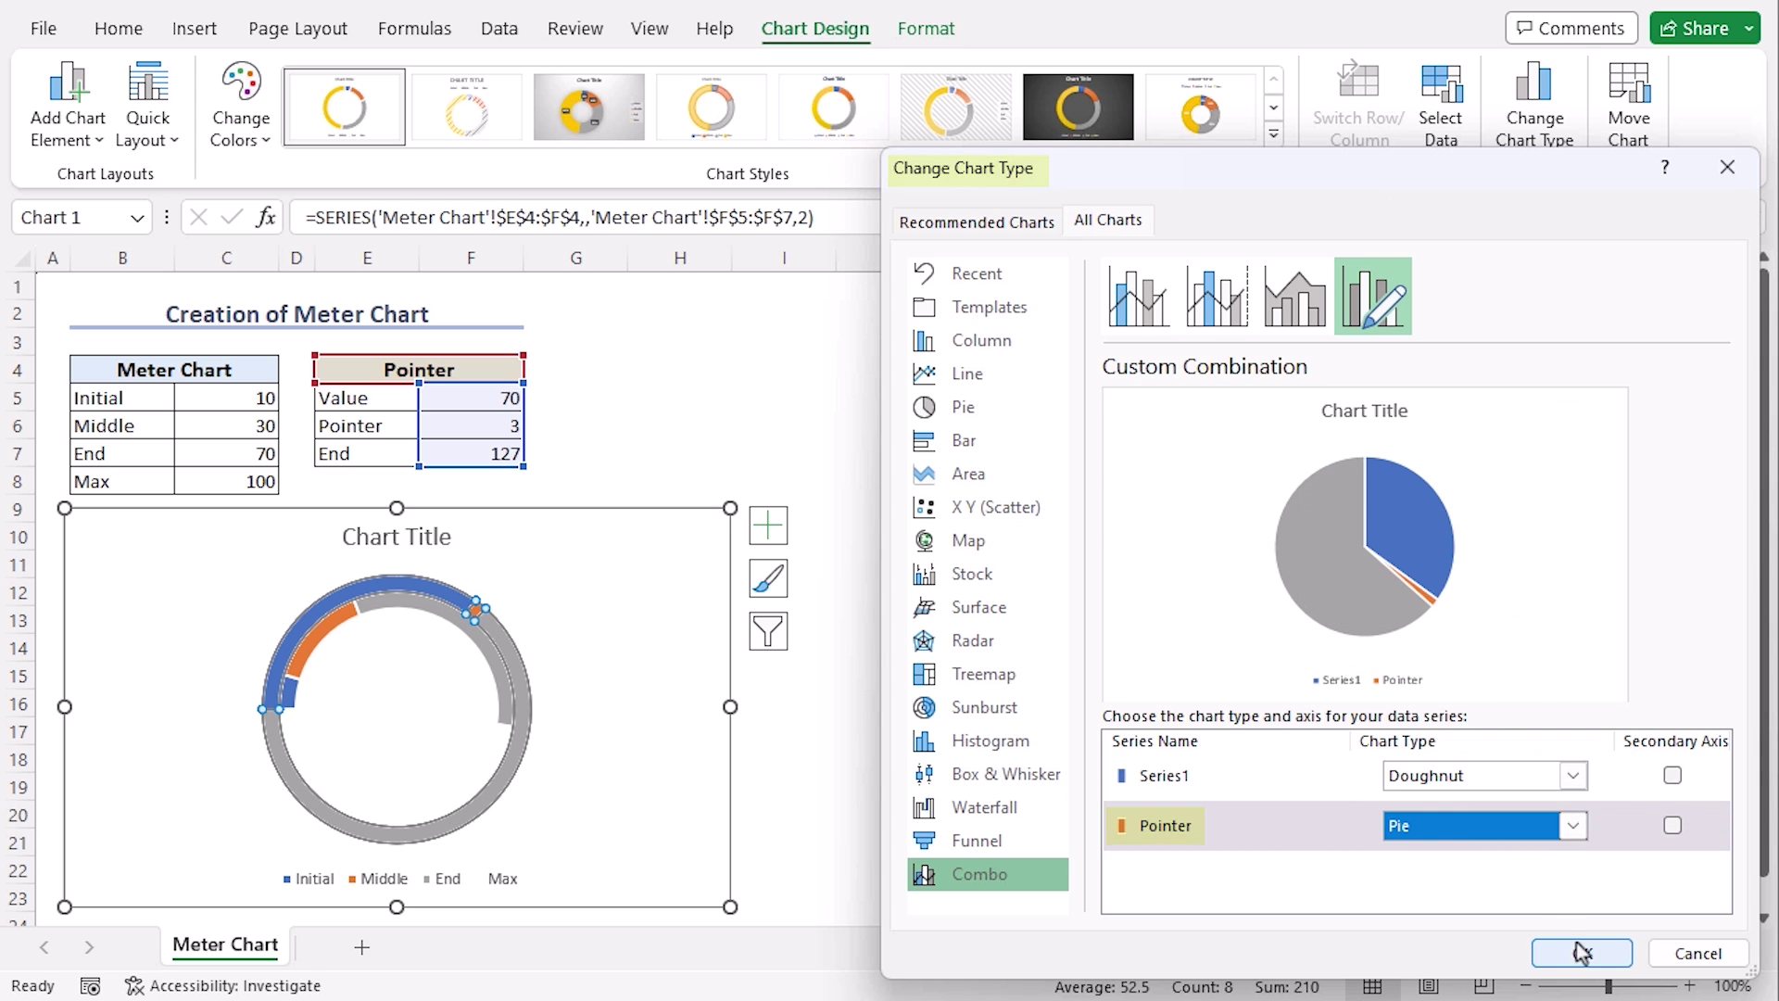
left_click(1581, 952)
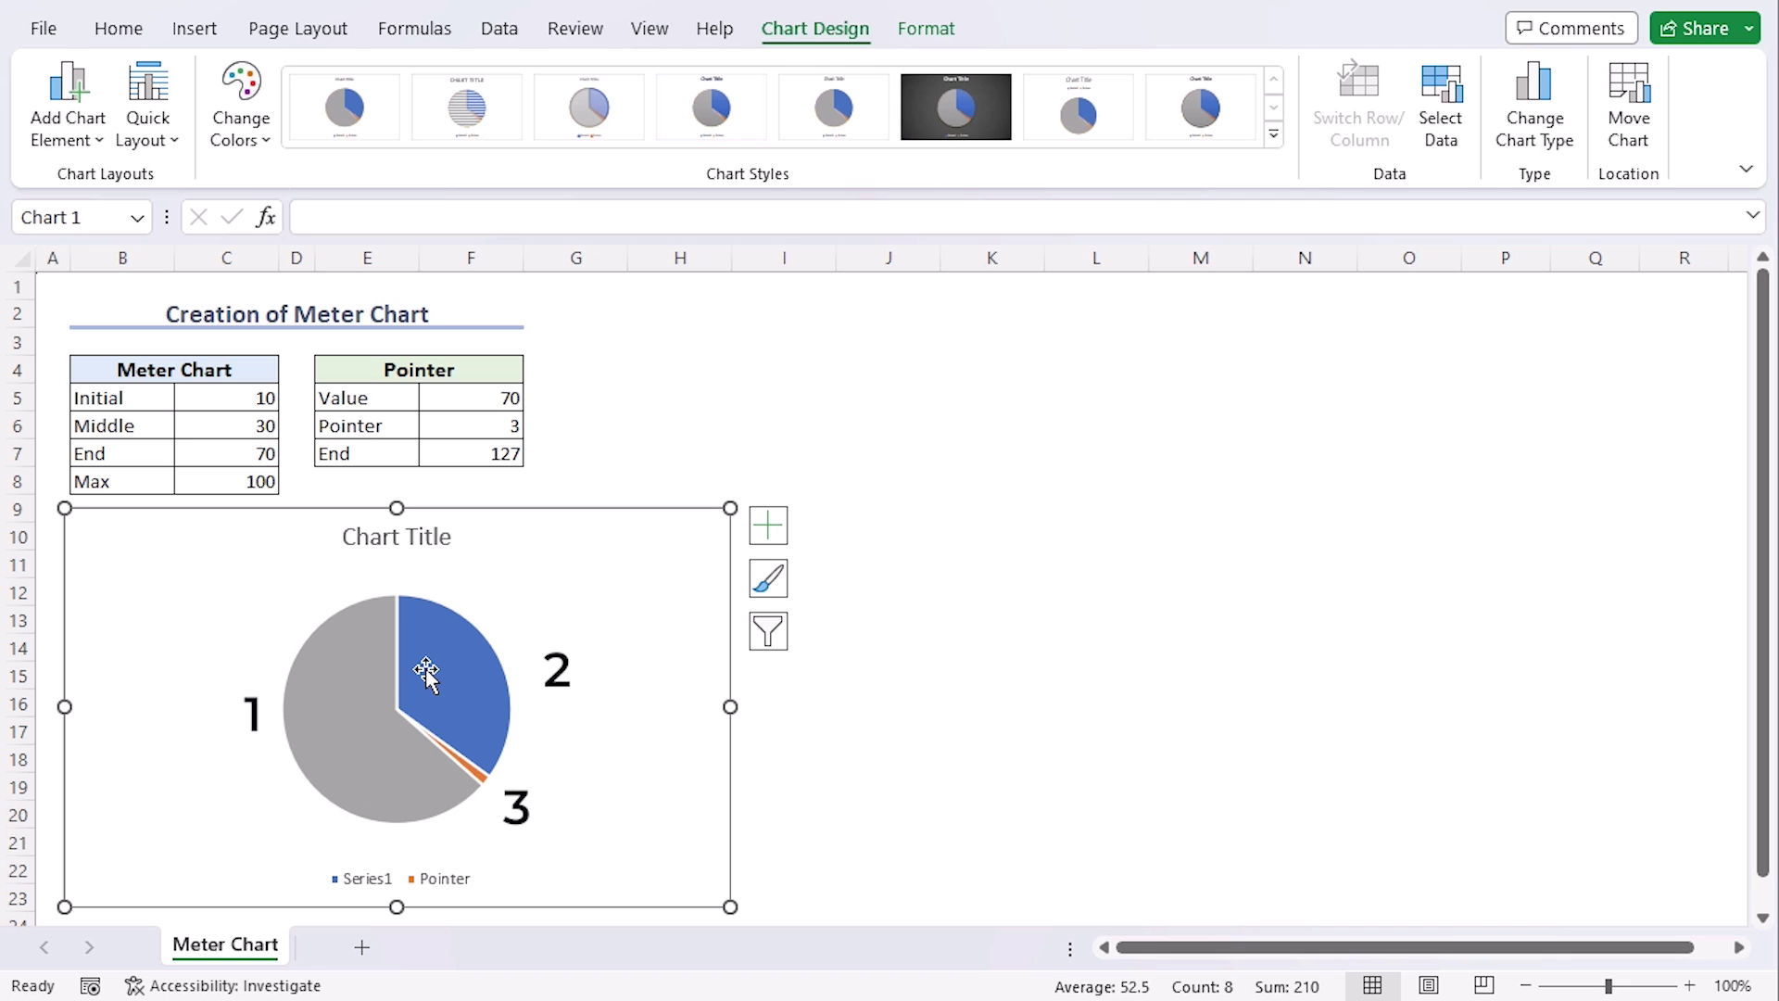
Set No fill on the grey and blue Pointer pie slices, leaving the thin needle.
left_click(342, 747)
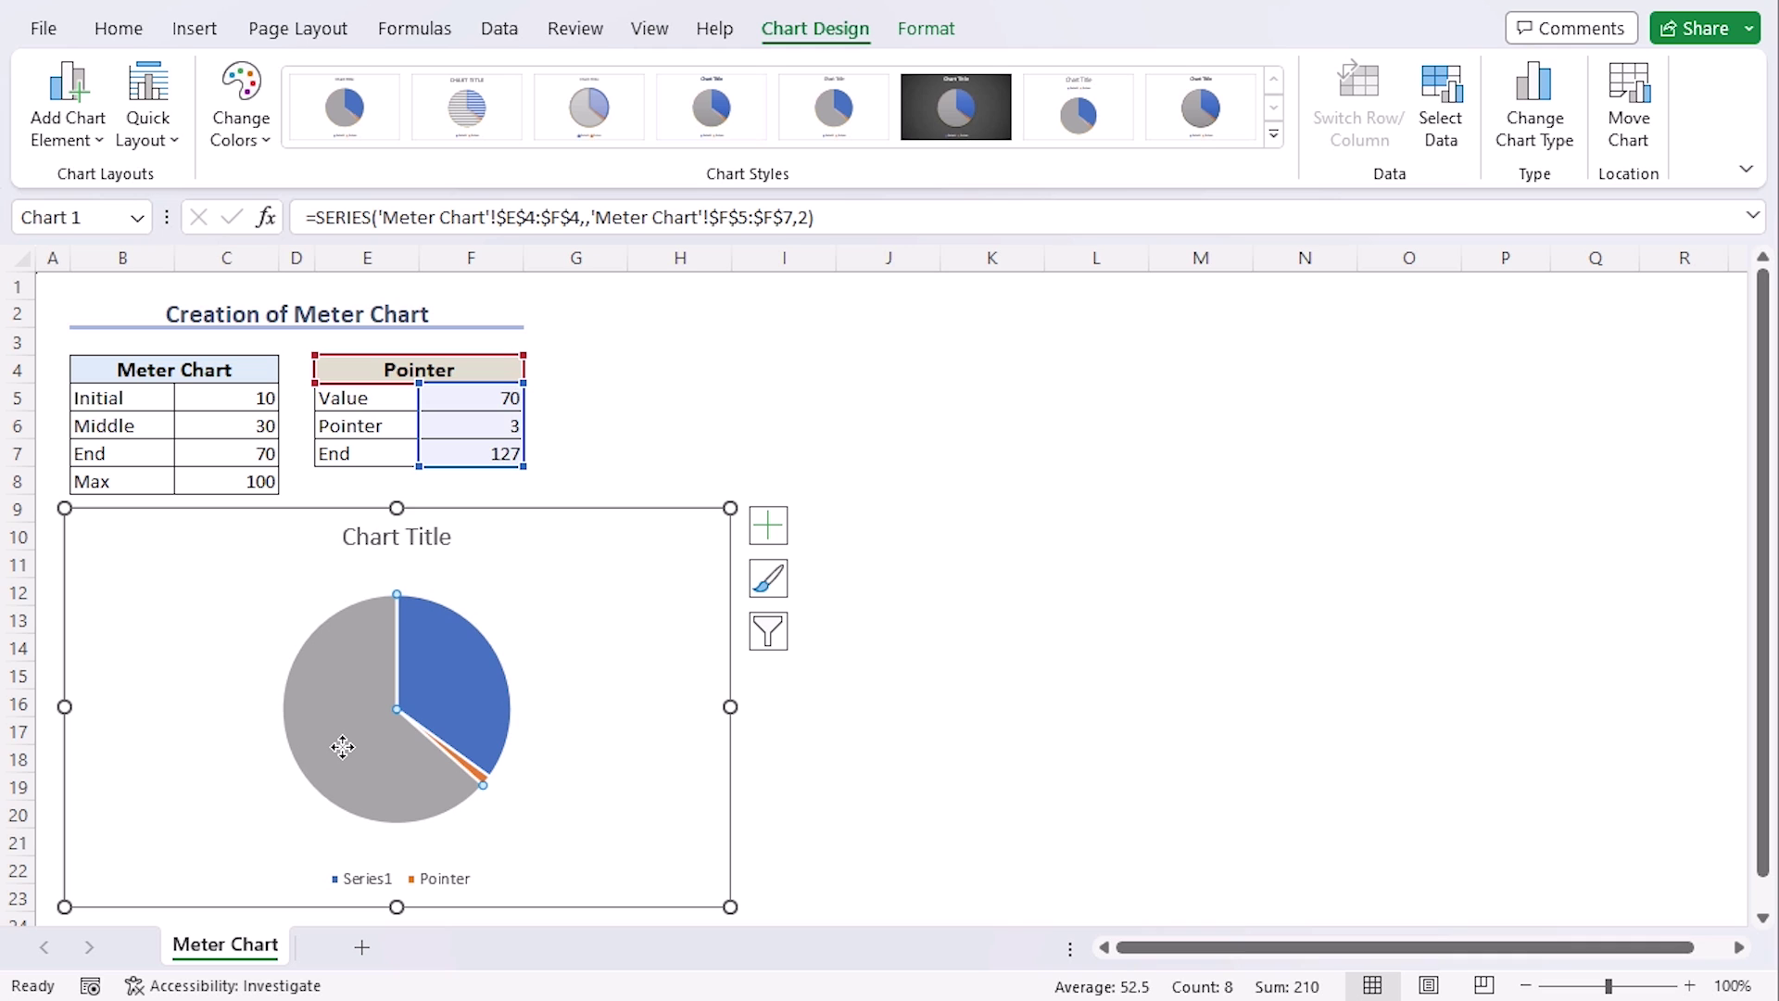
right_click(341, 747)
left_click(397, 725)
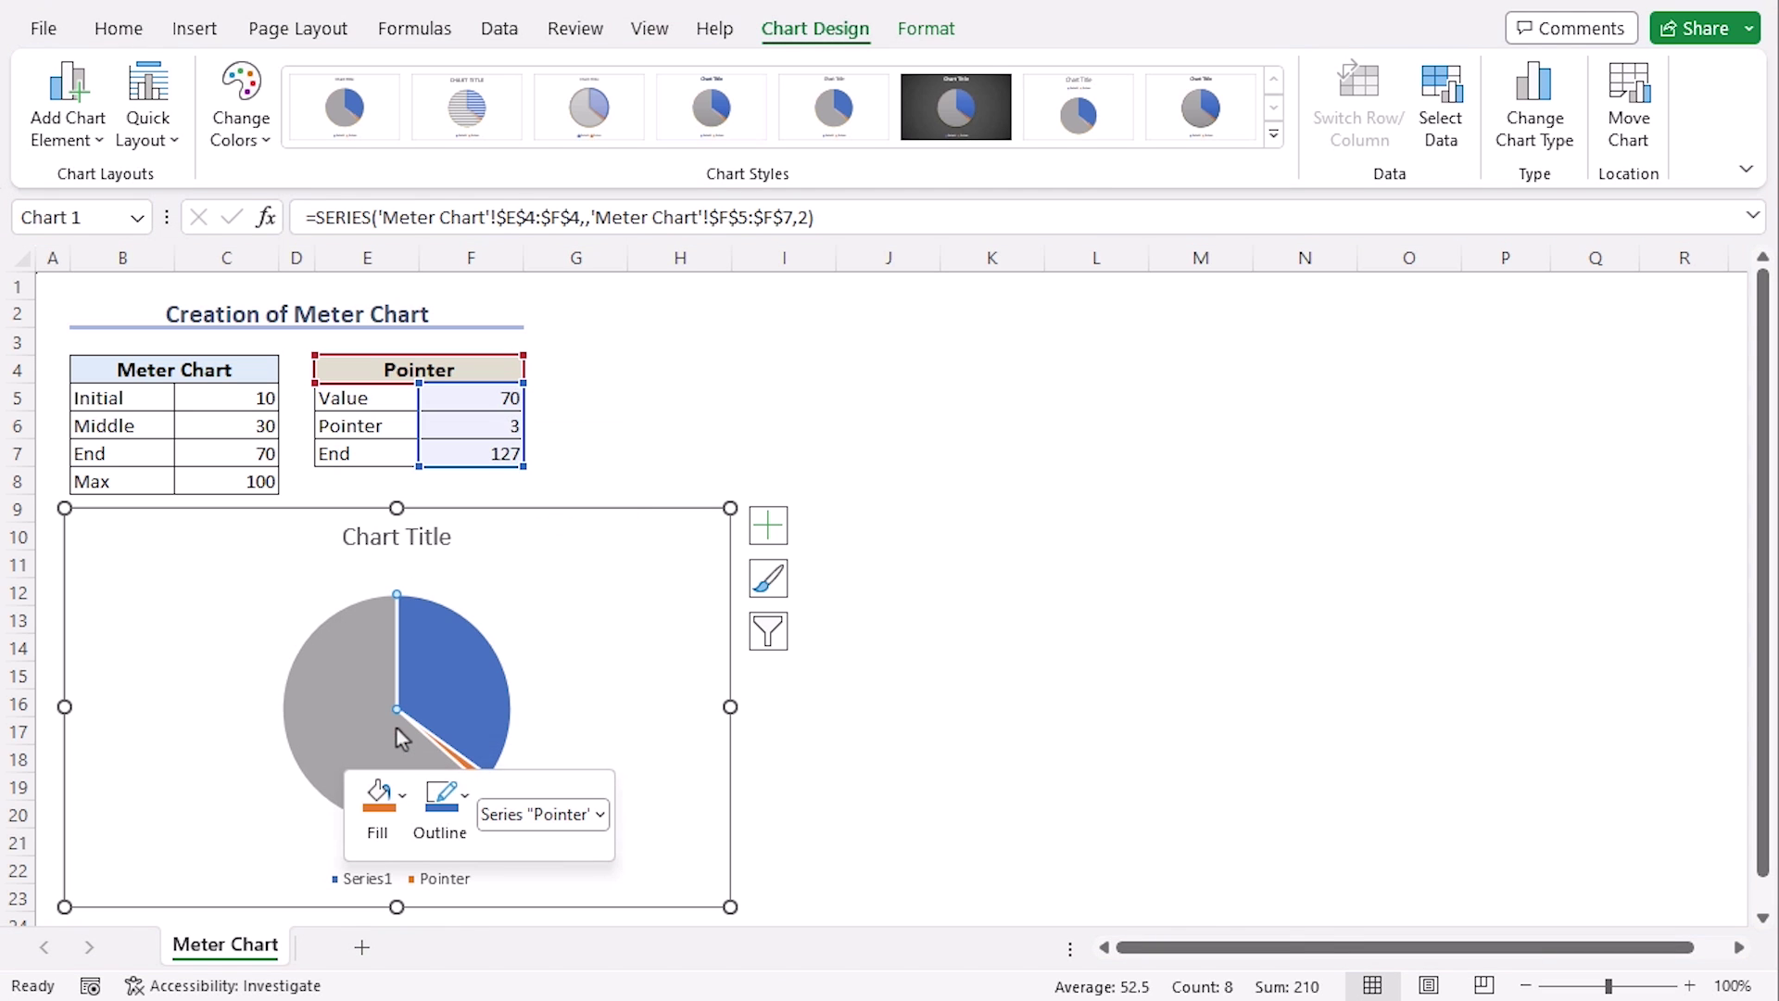
left_click(1426, 375)
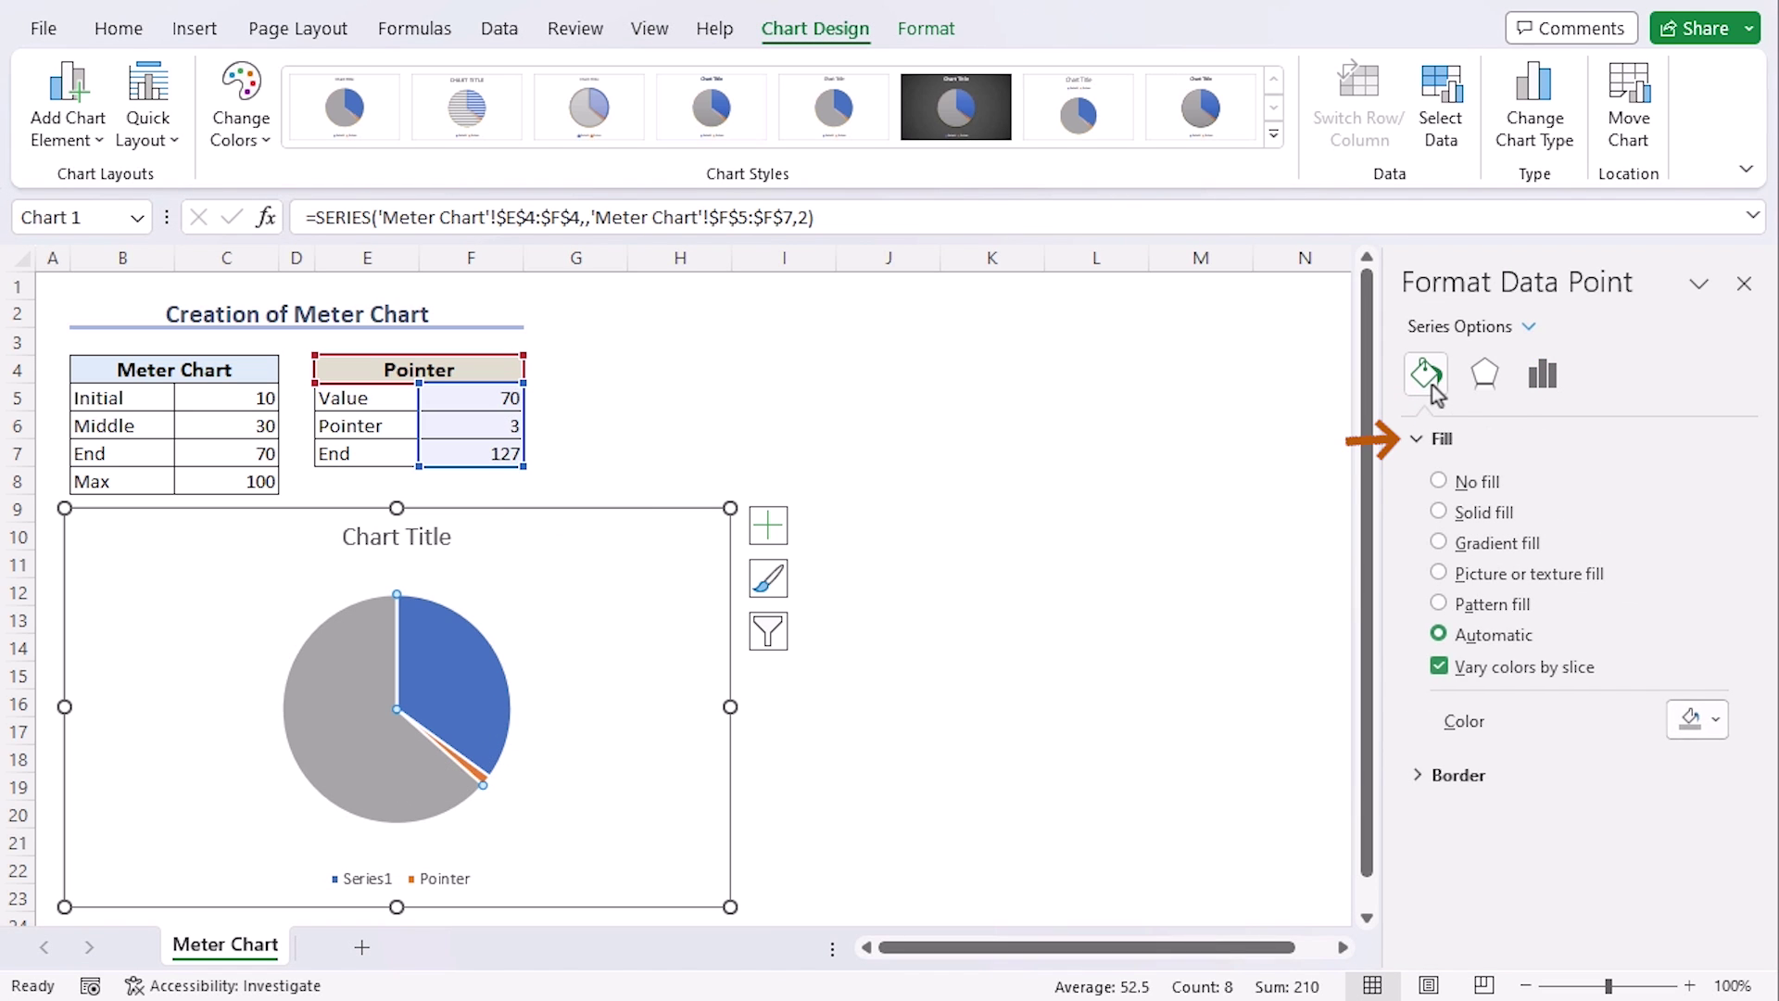
left_click(1440, 481)
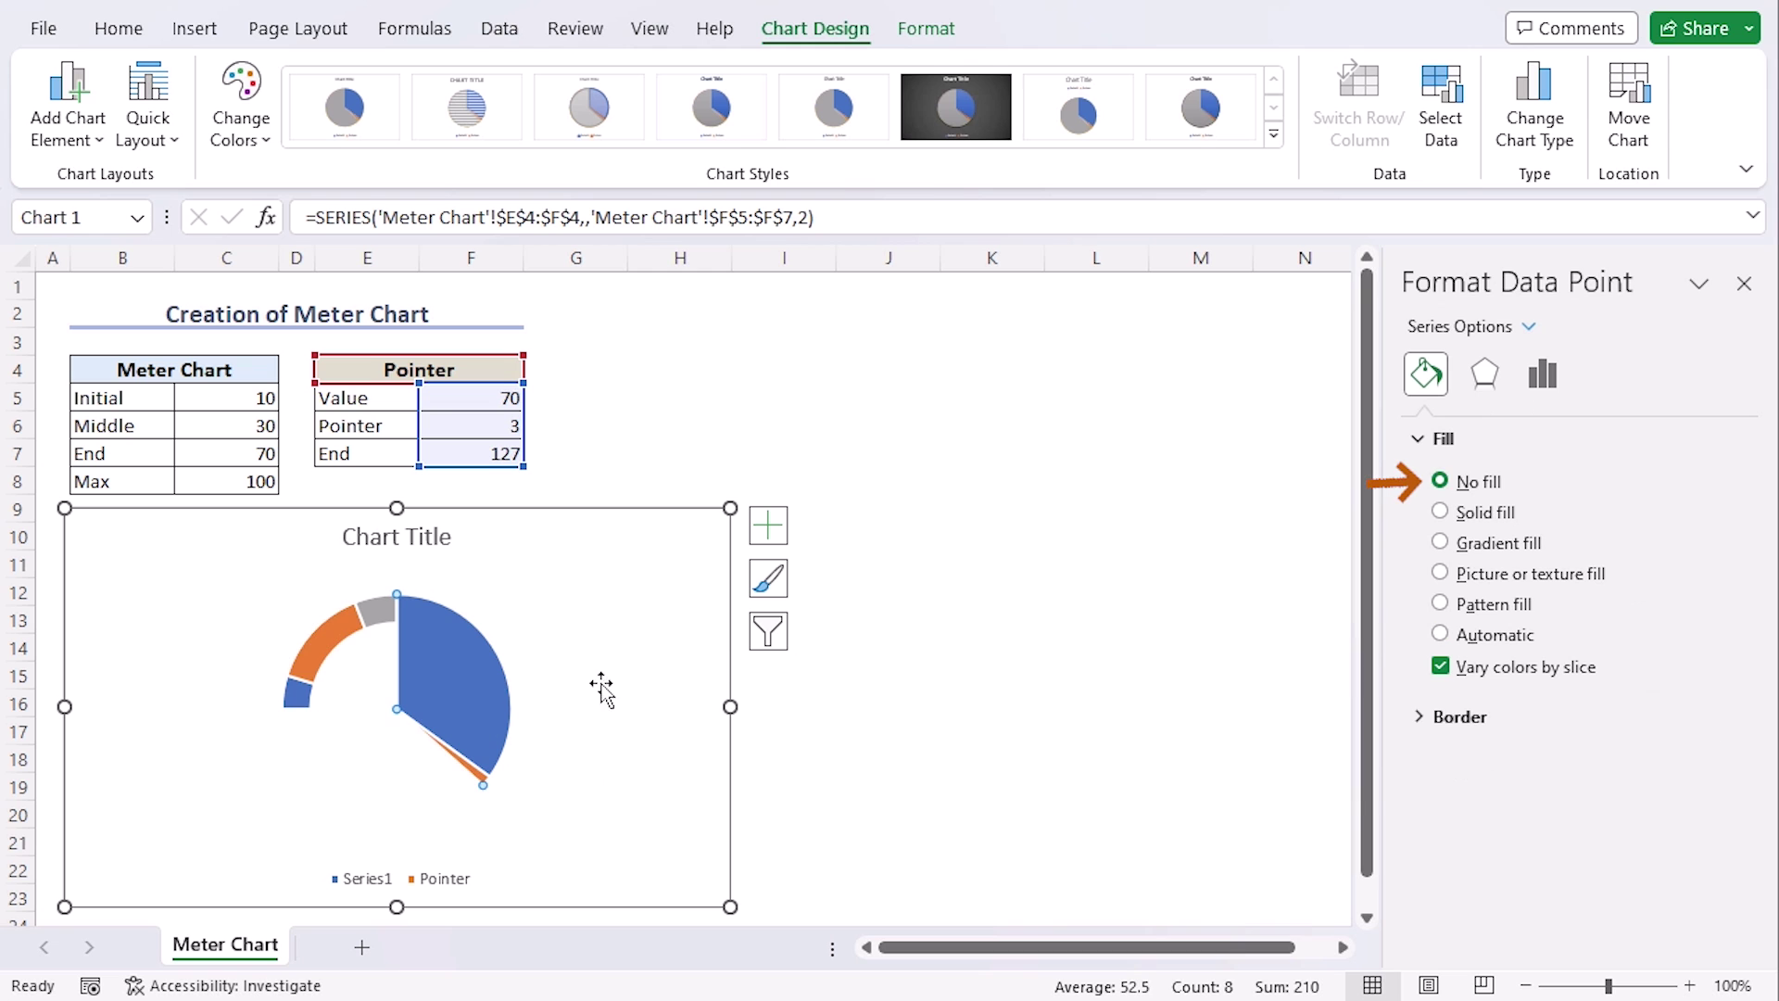
left_click(455, 687)
left_click(1440, 481)
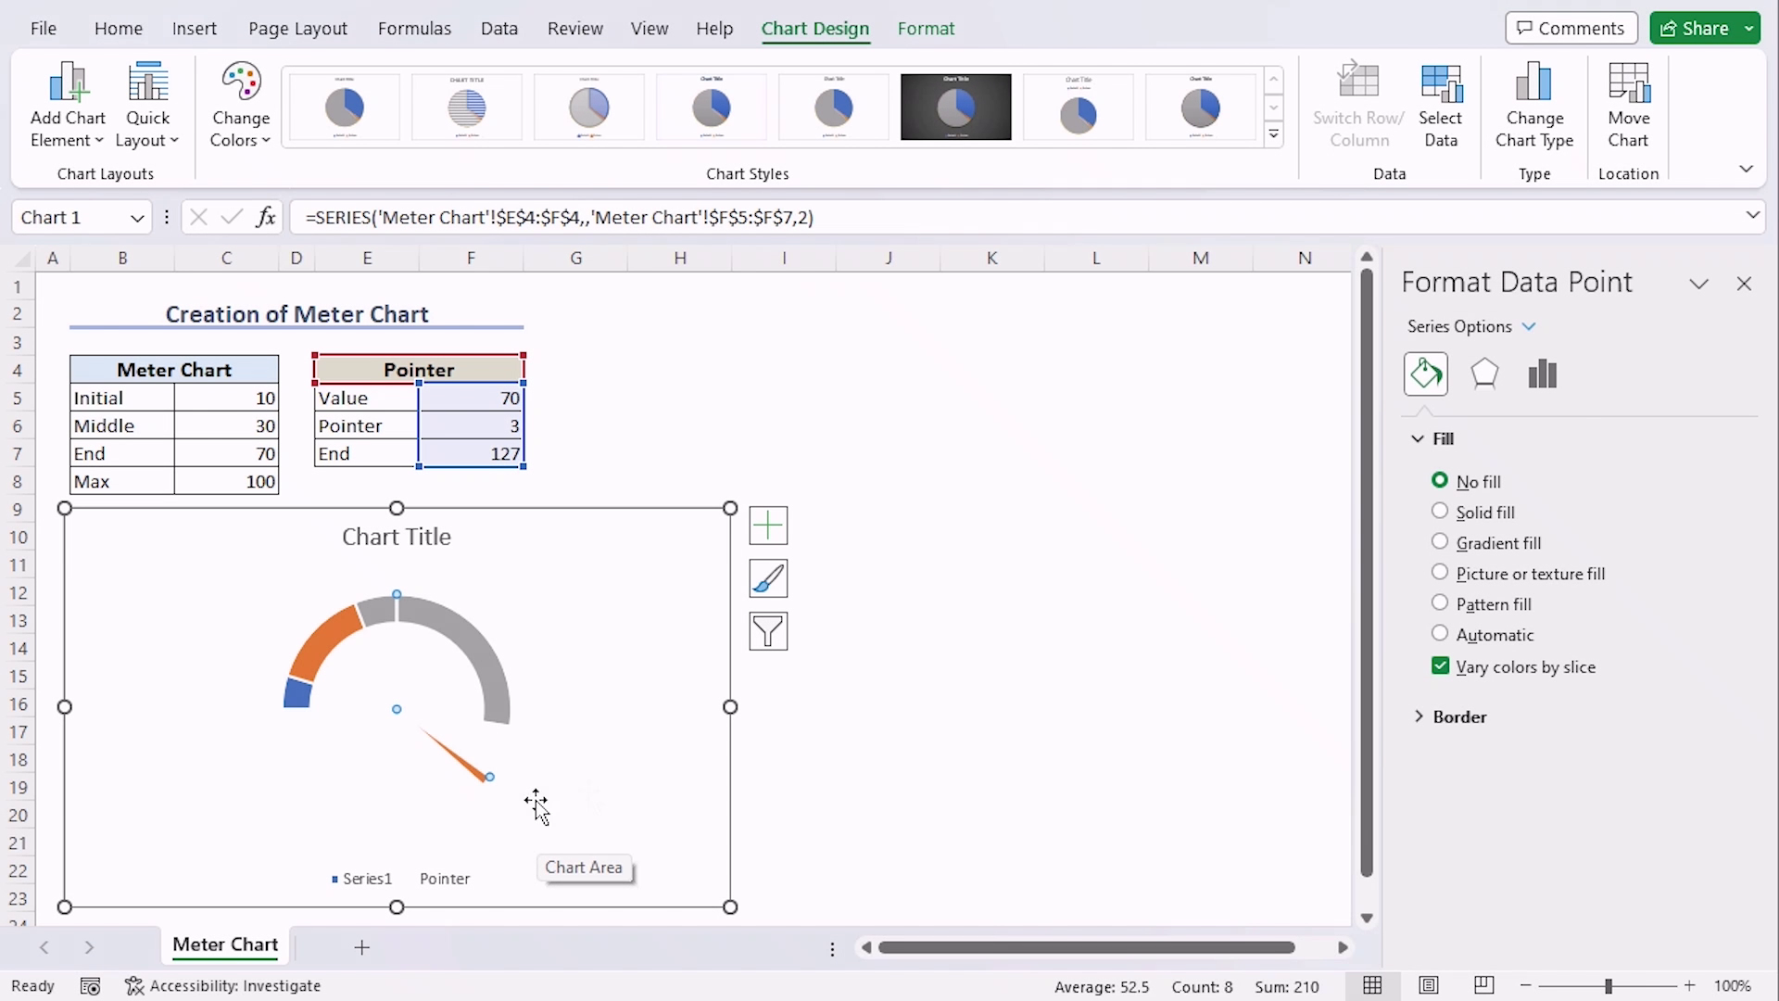
Set the Pointer pie's angle of first slice to 270°.
left_click(1546, 378)
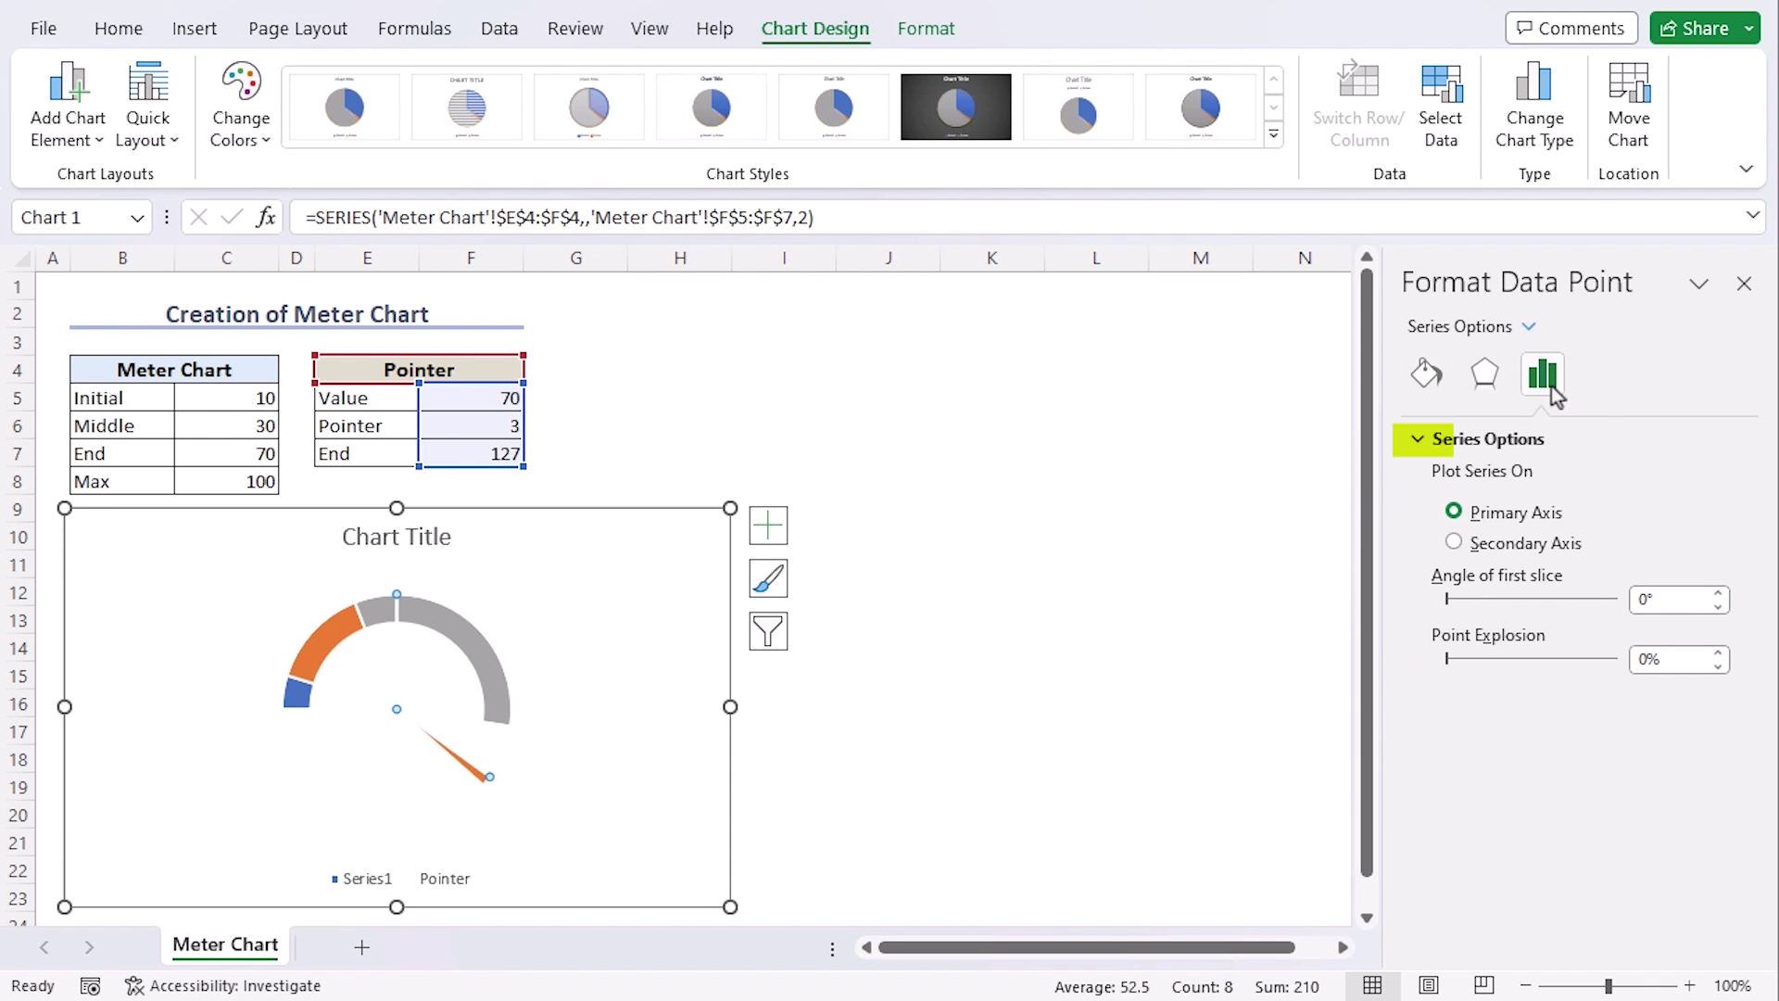
left_click(1660, 599)
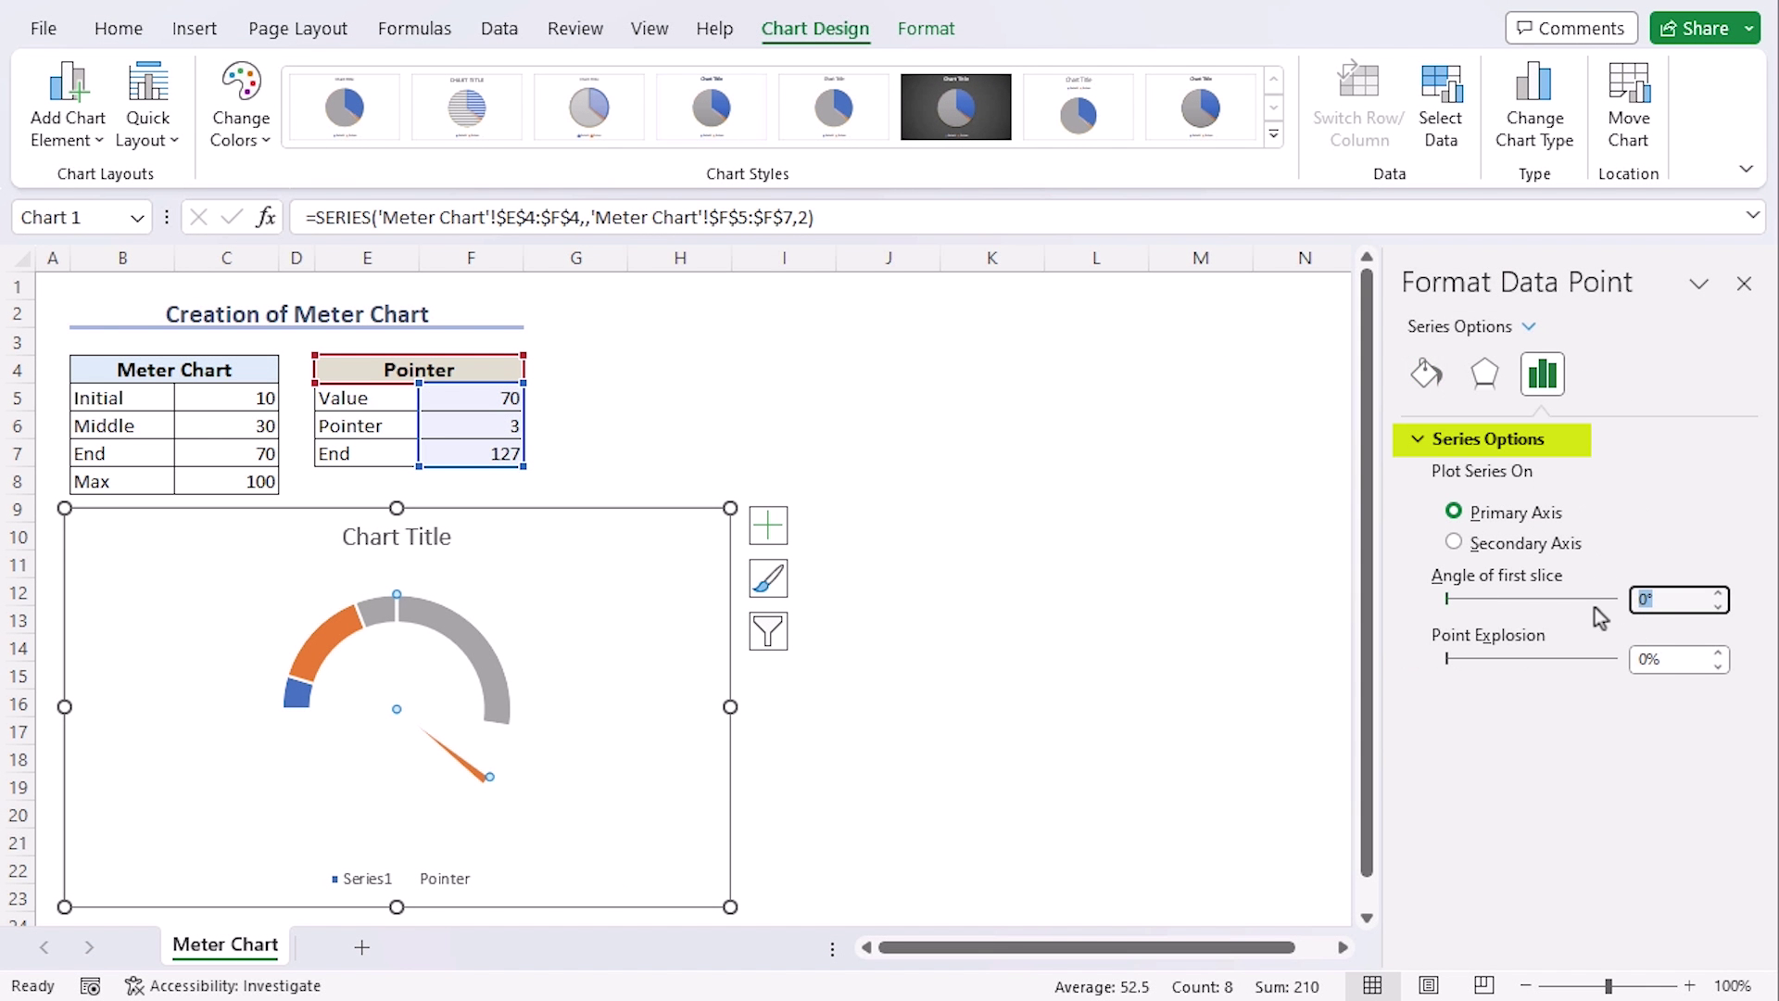
type("270")
key("Return")
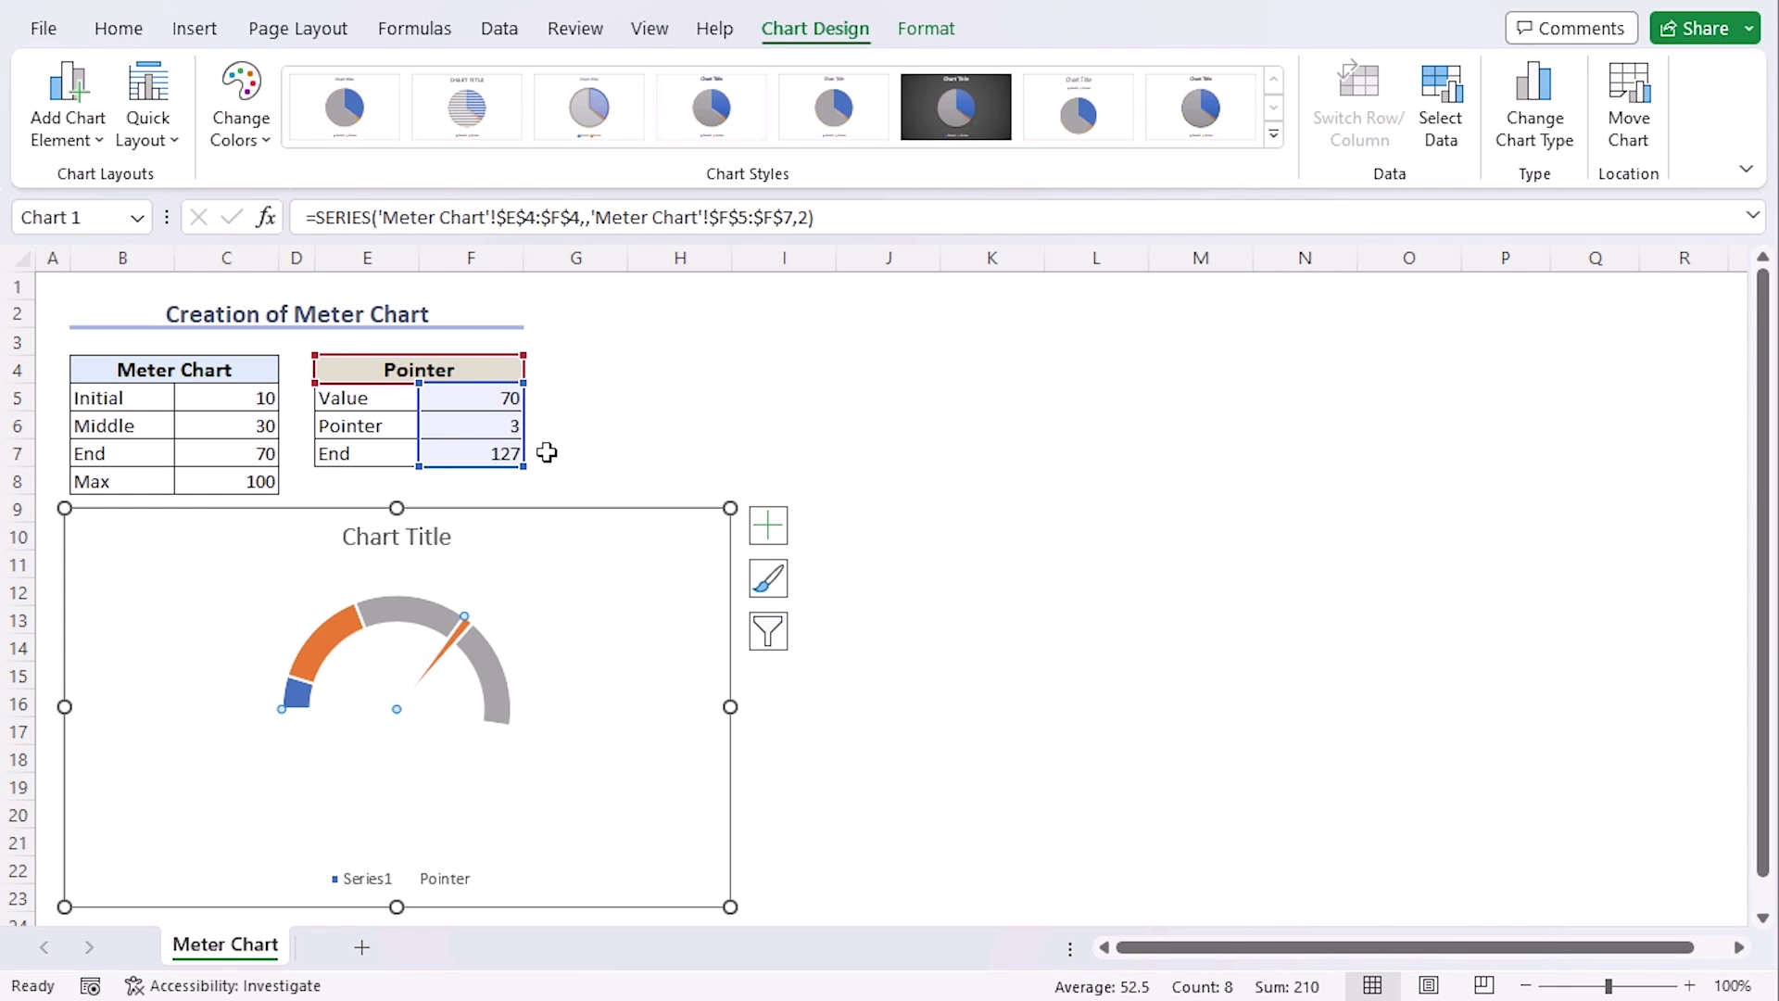
Change Max in C8 to 120 and pick 30 from the Value dropdown.
left_click(227, 476)
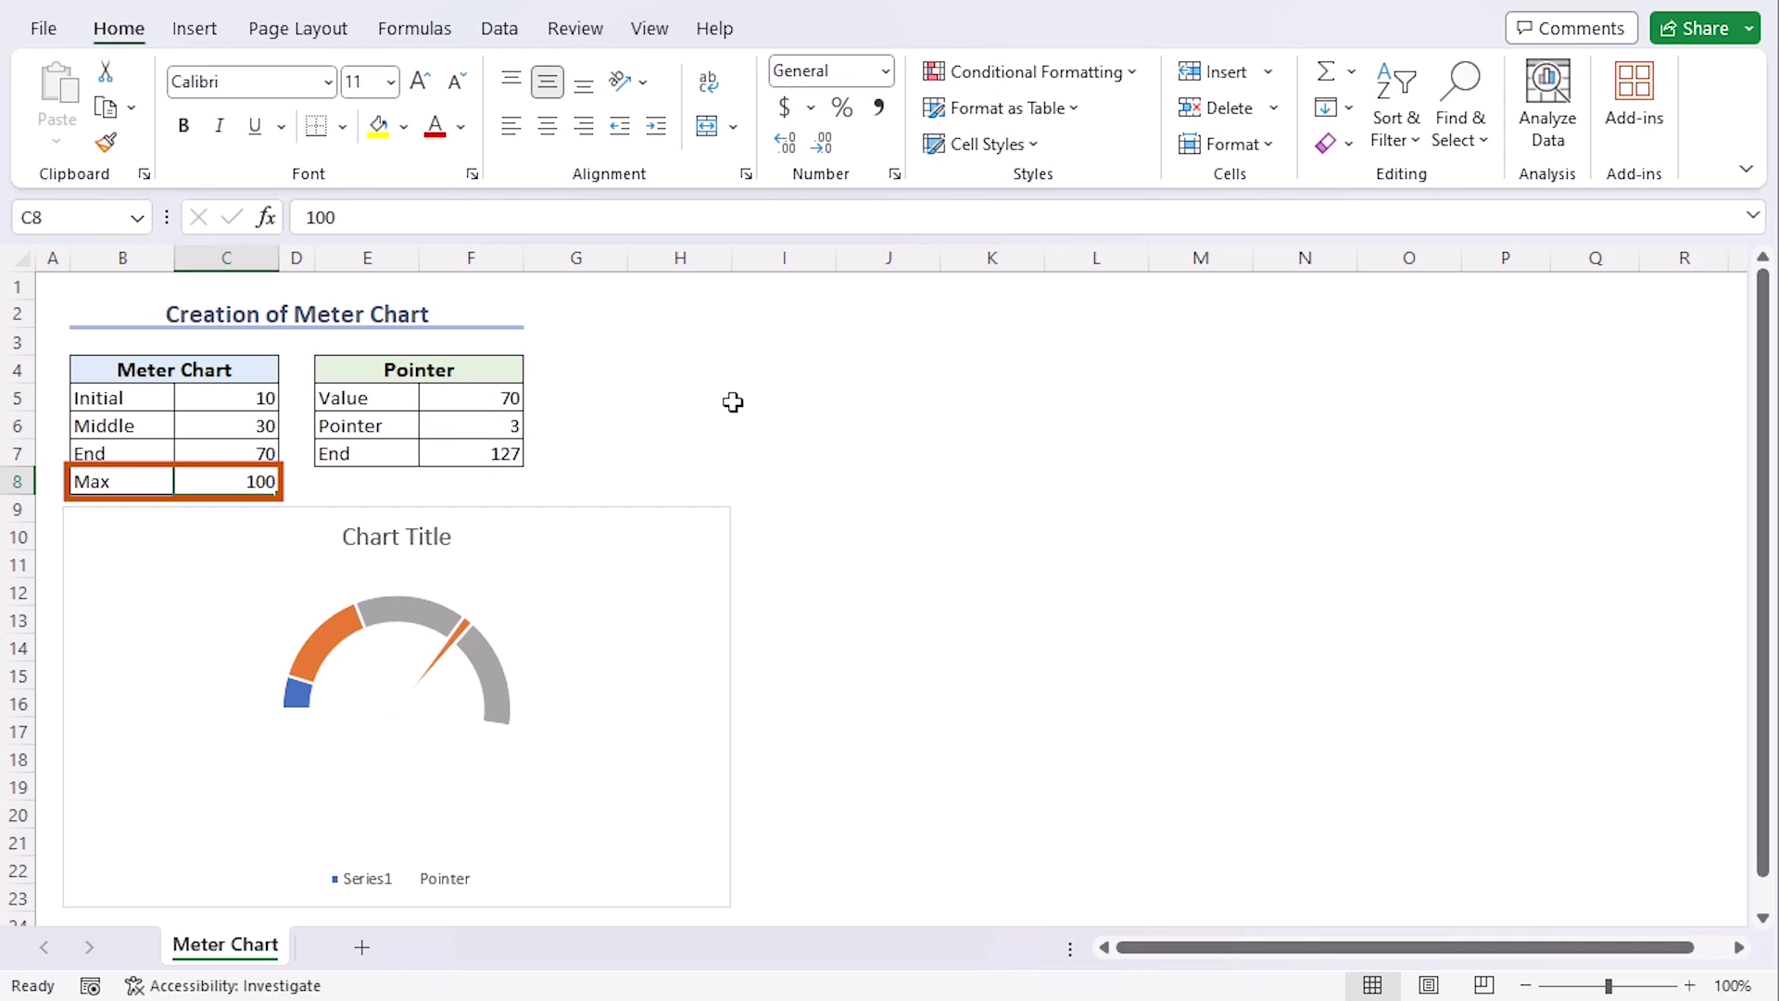
type("12")
key("Return")
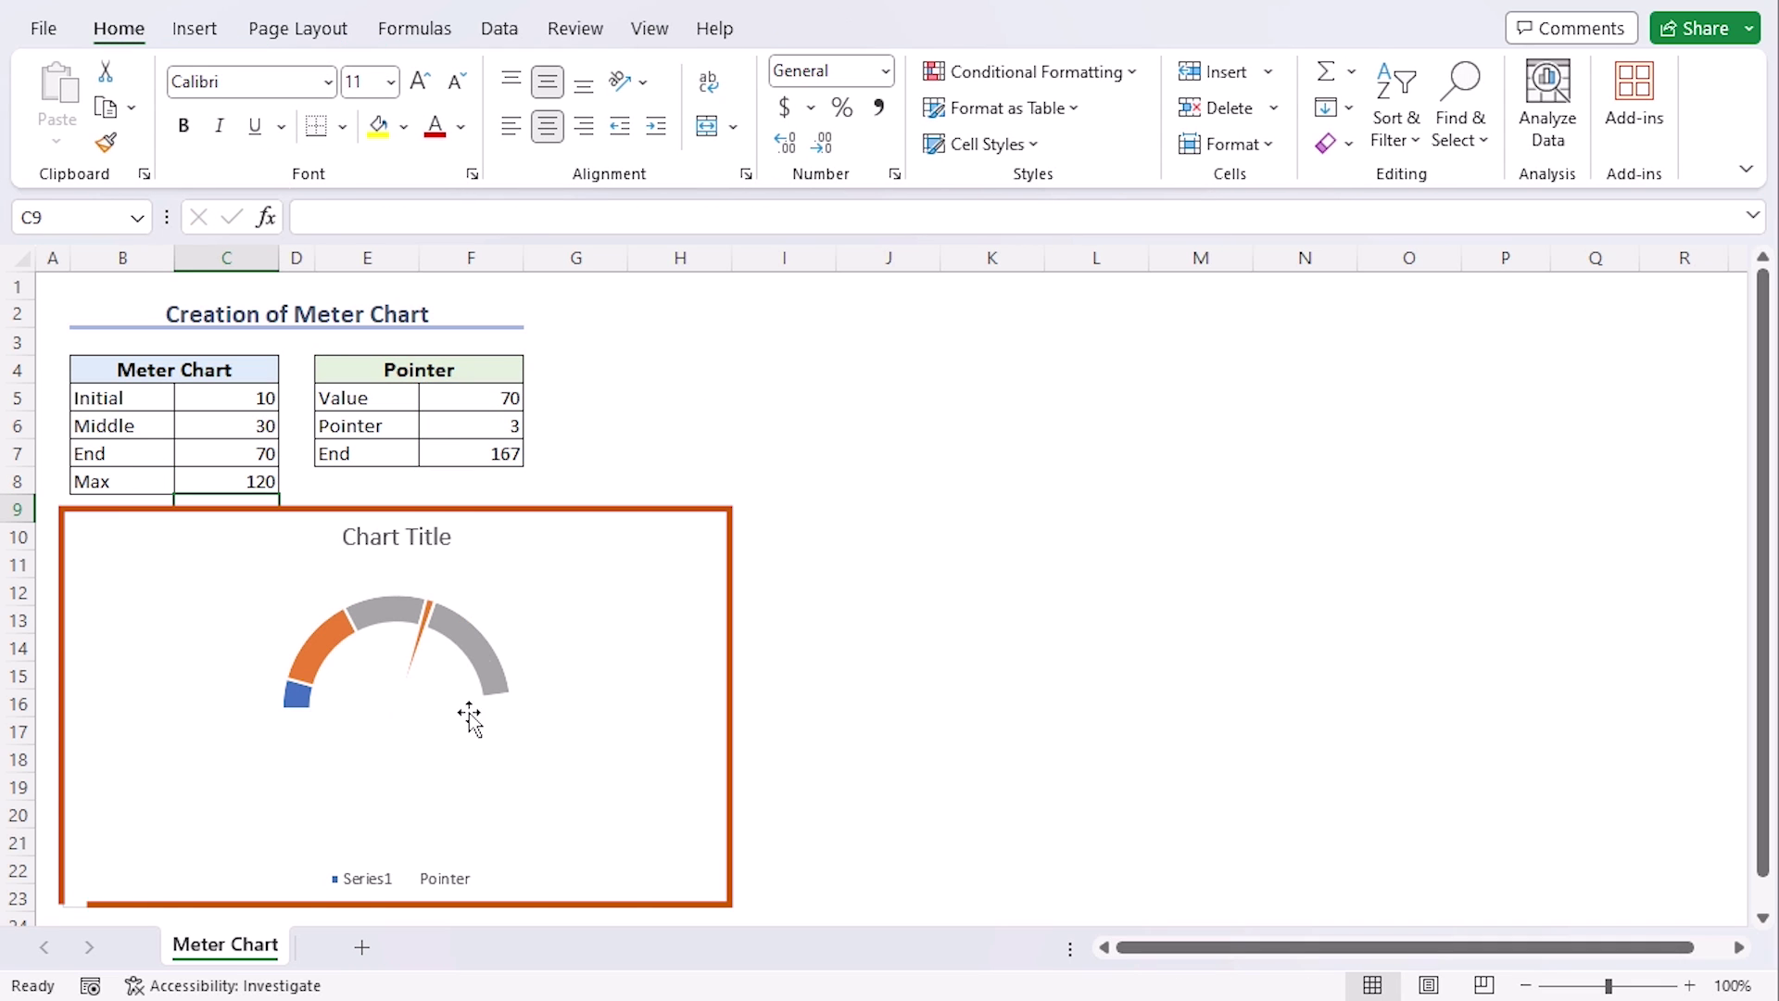
left_click(469, 396)
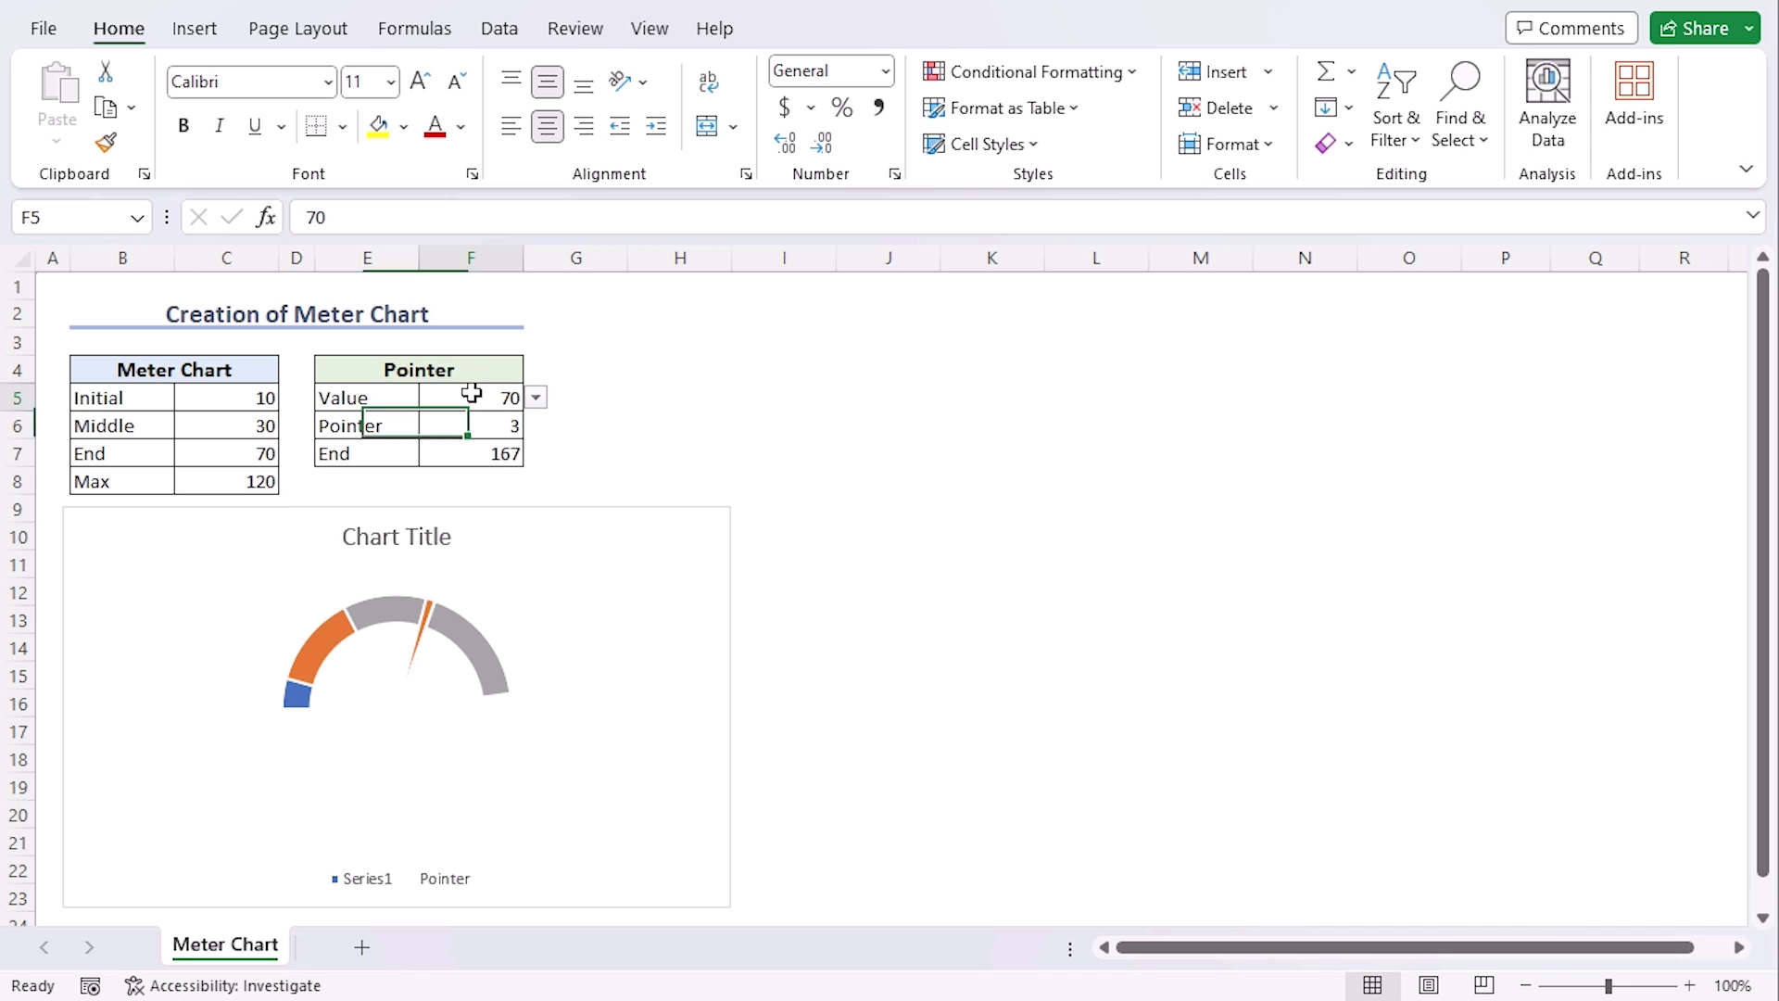
left_click(537, 397)
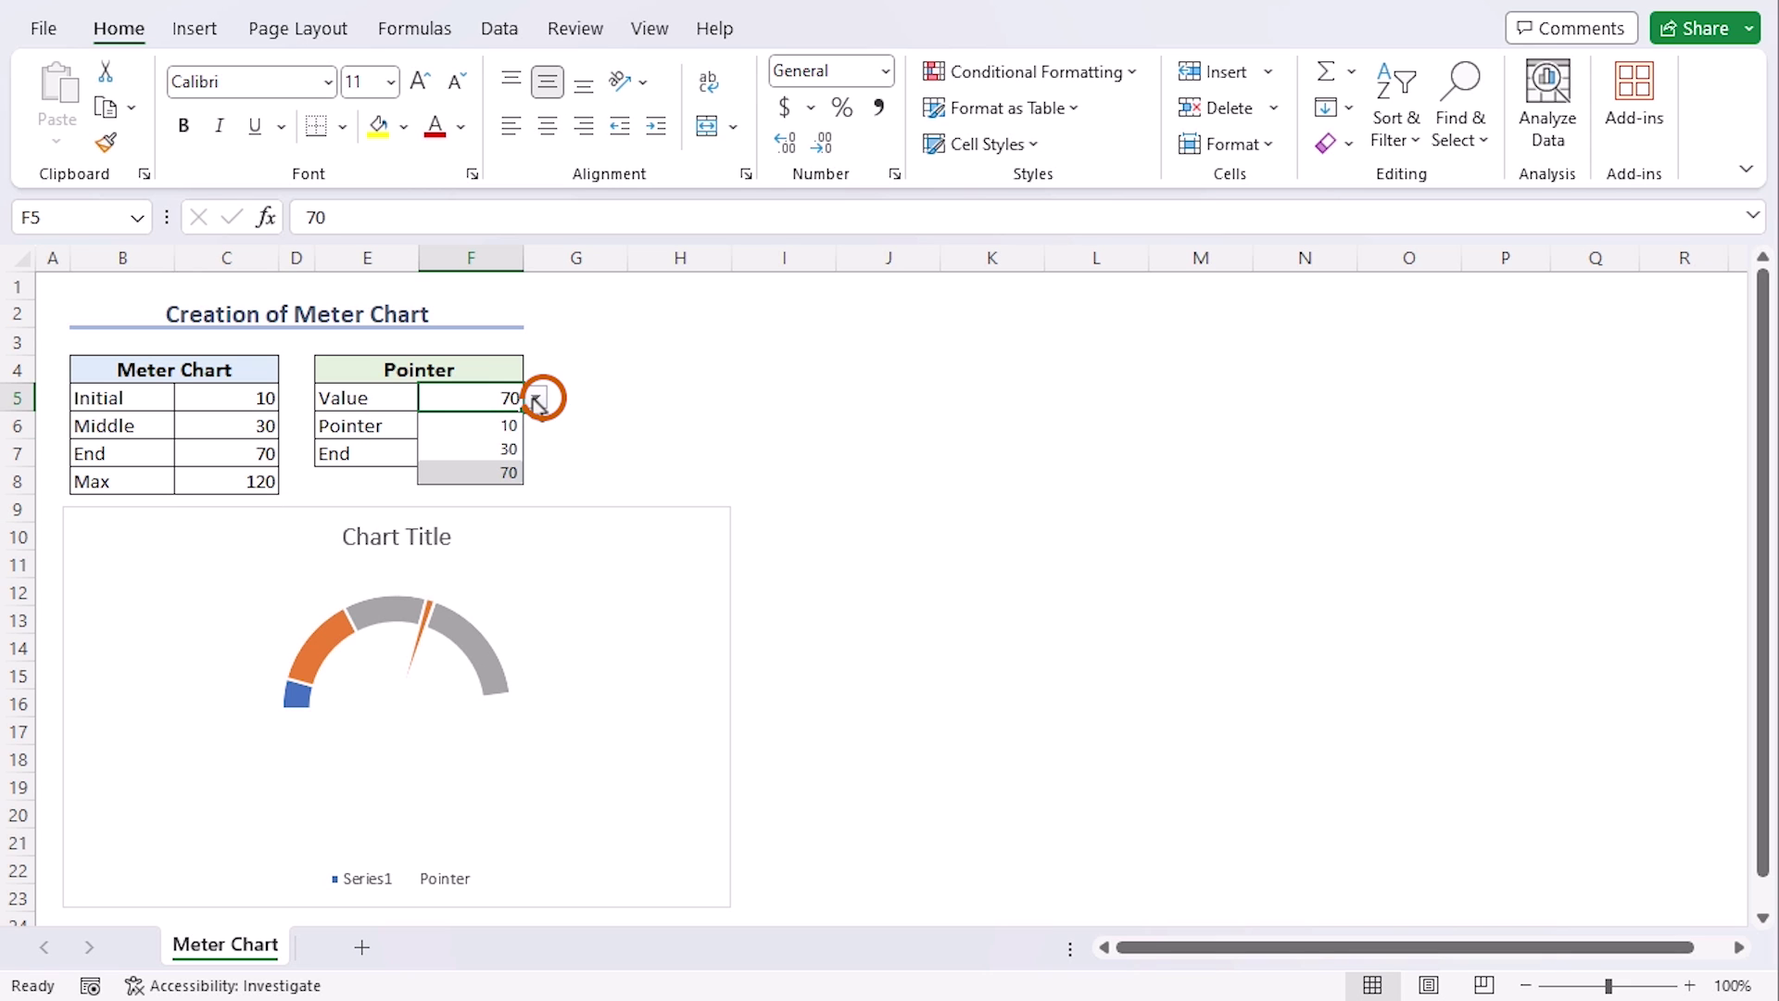
left_click(509, 449)
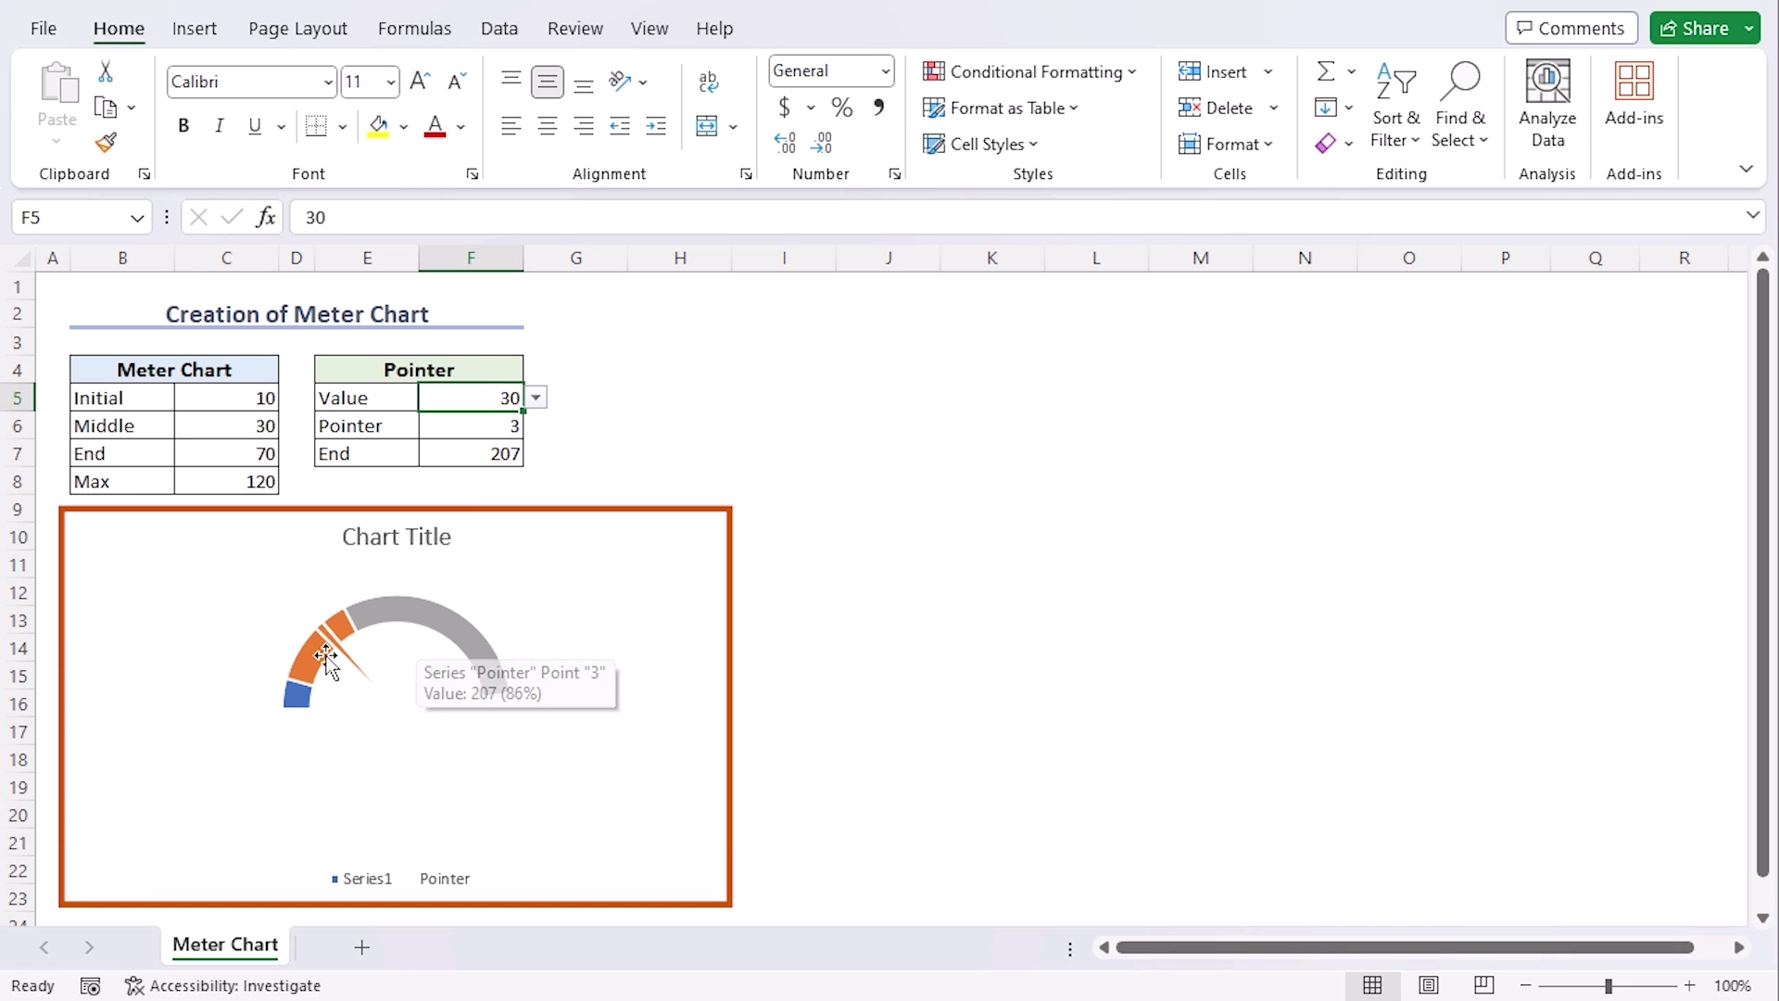
mouse_move(512, 714)
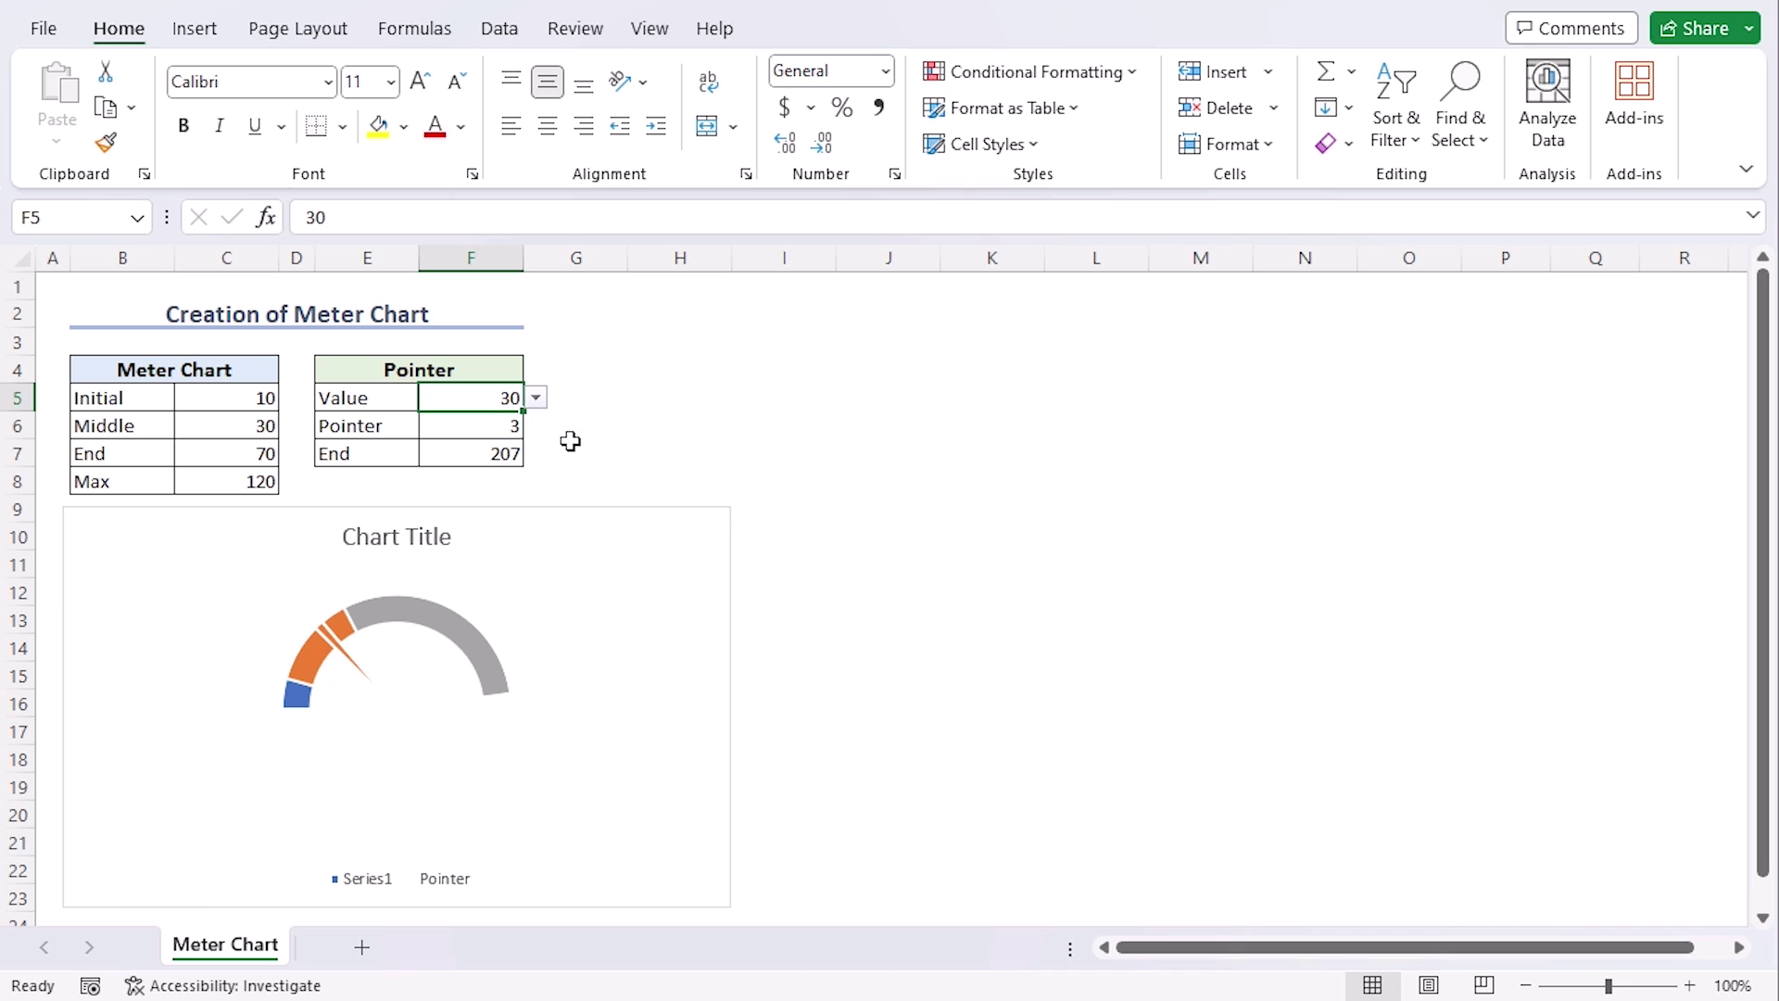
left_click(488, 425)
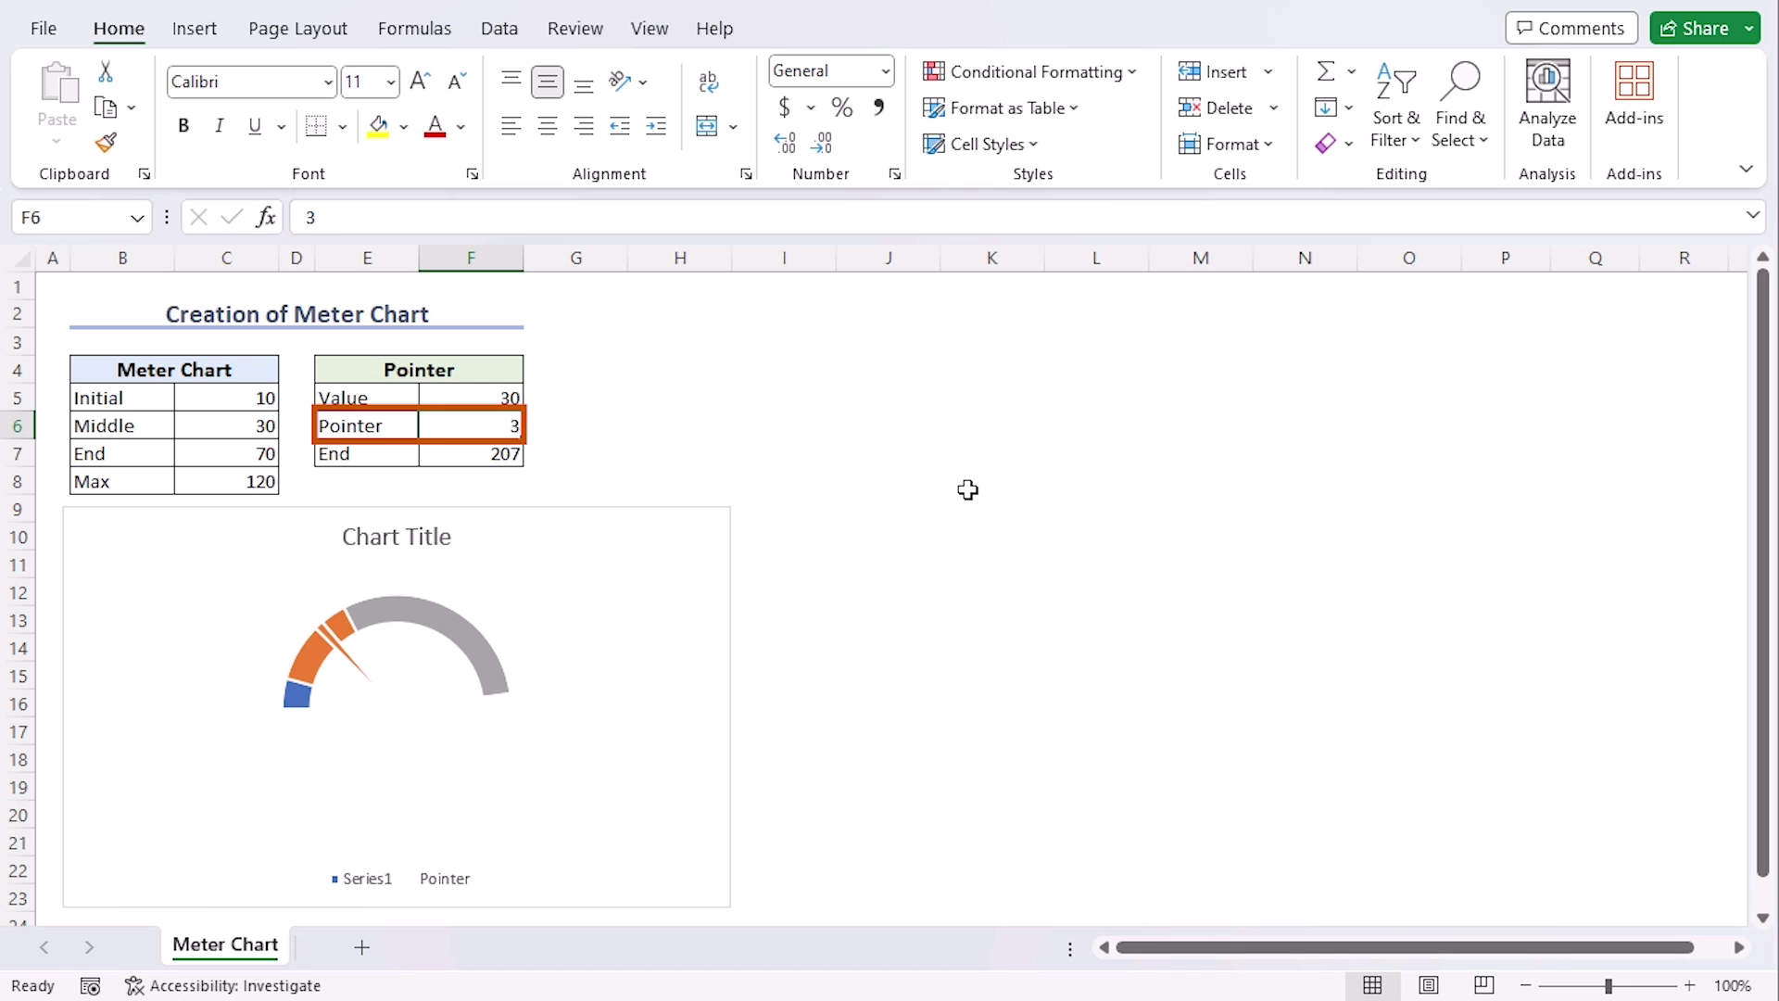
Set the Pointer width to 5 and fill the needle slice black.
type("5")
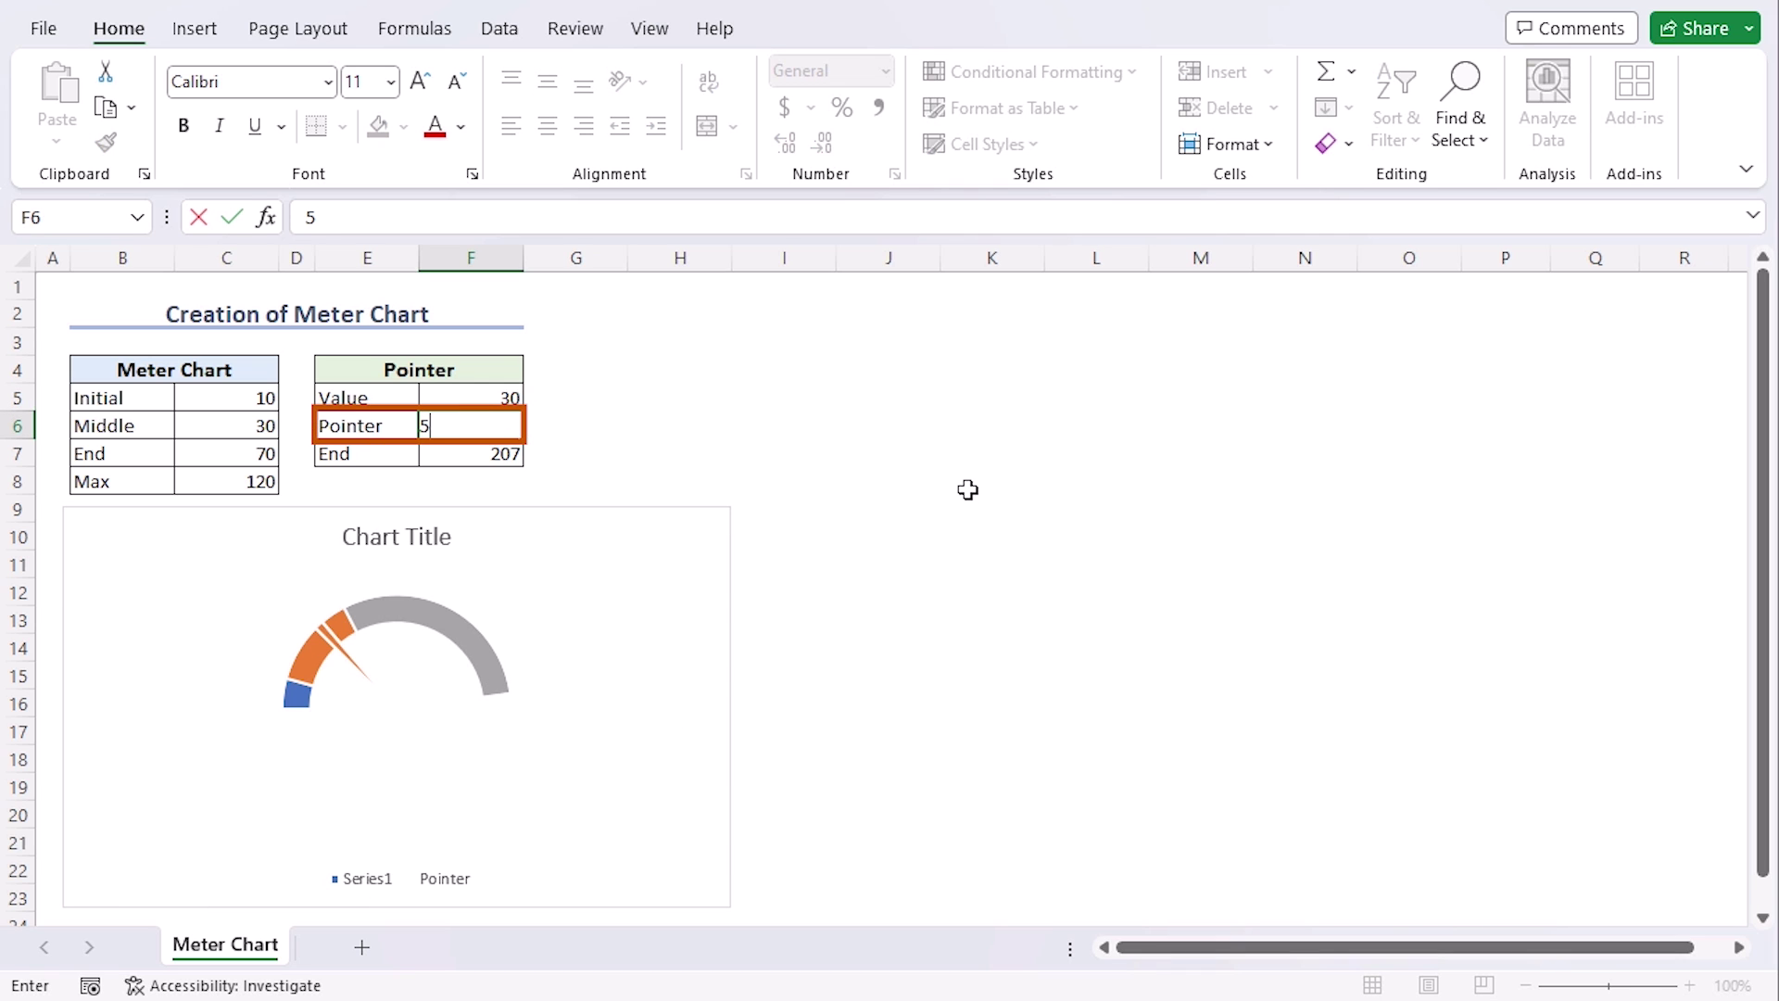
key("Return")
mouse_move(441, 747)
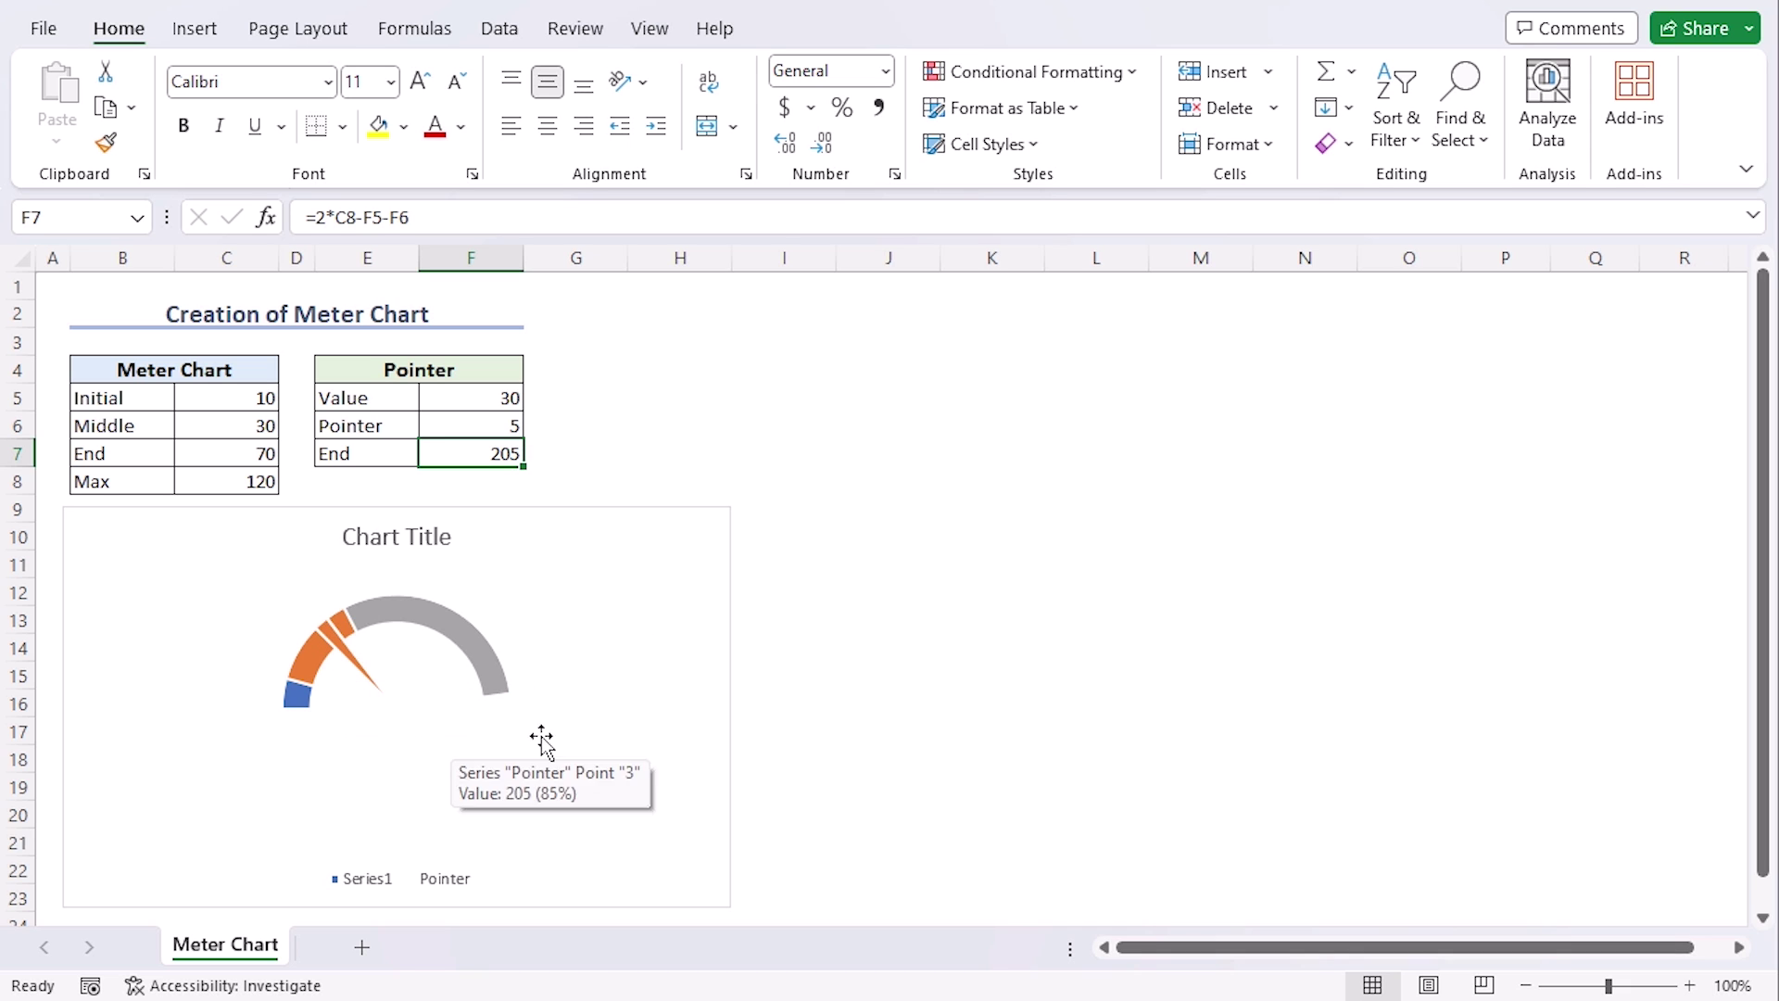
left_click(354, 653)
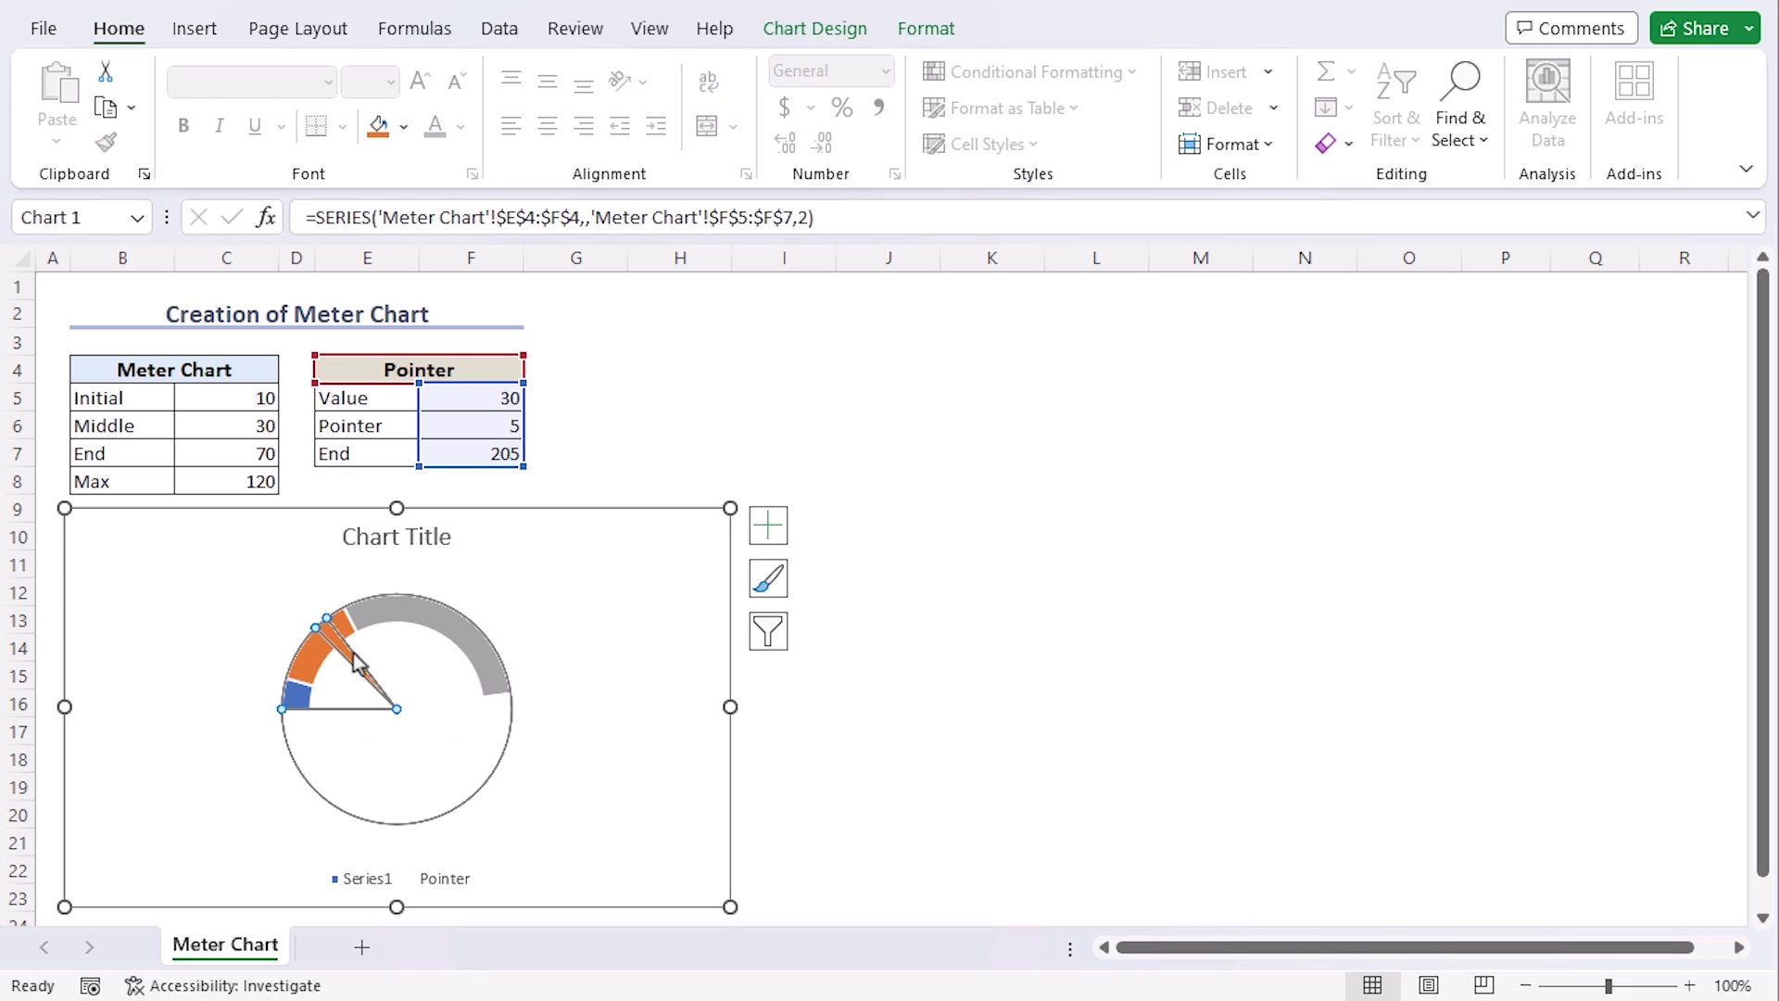
left_click(354, 652)
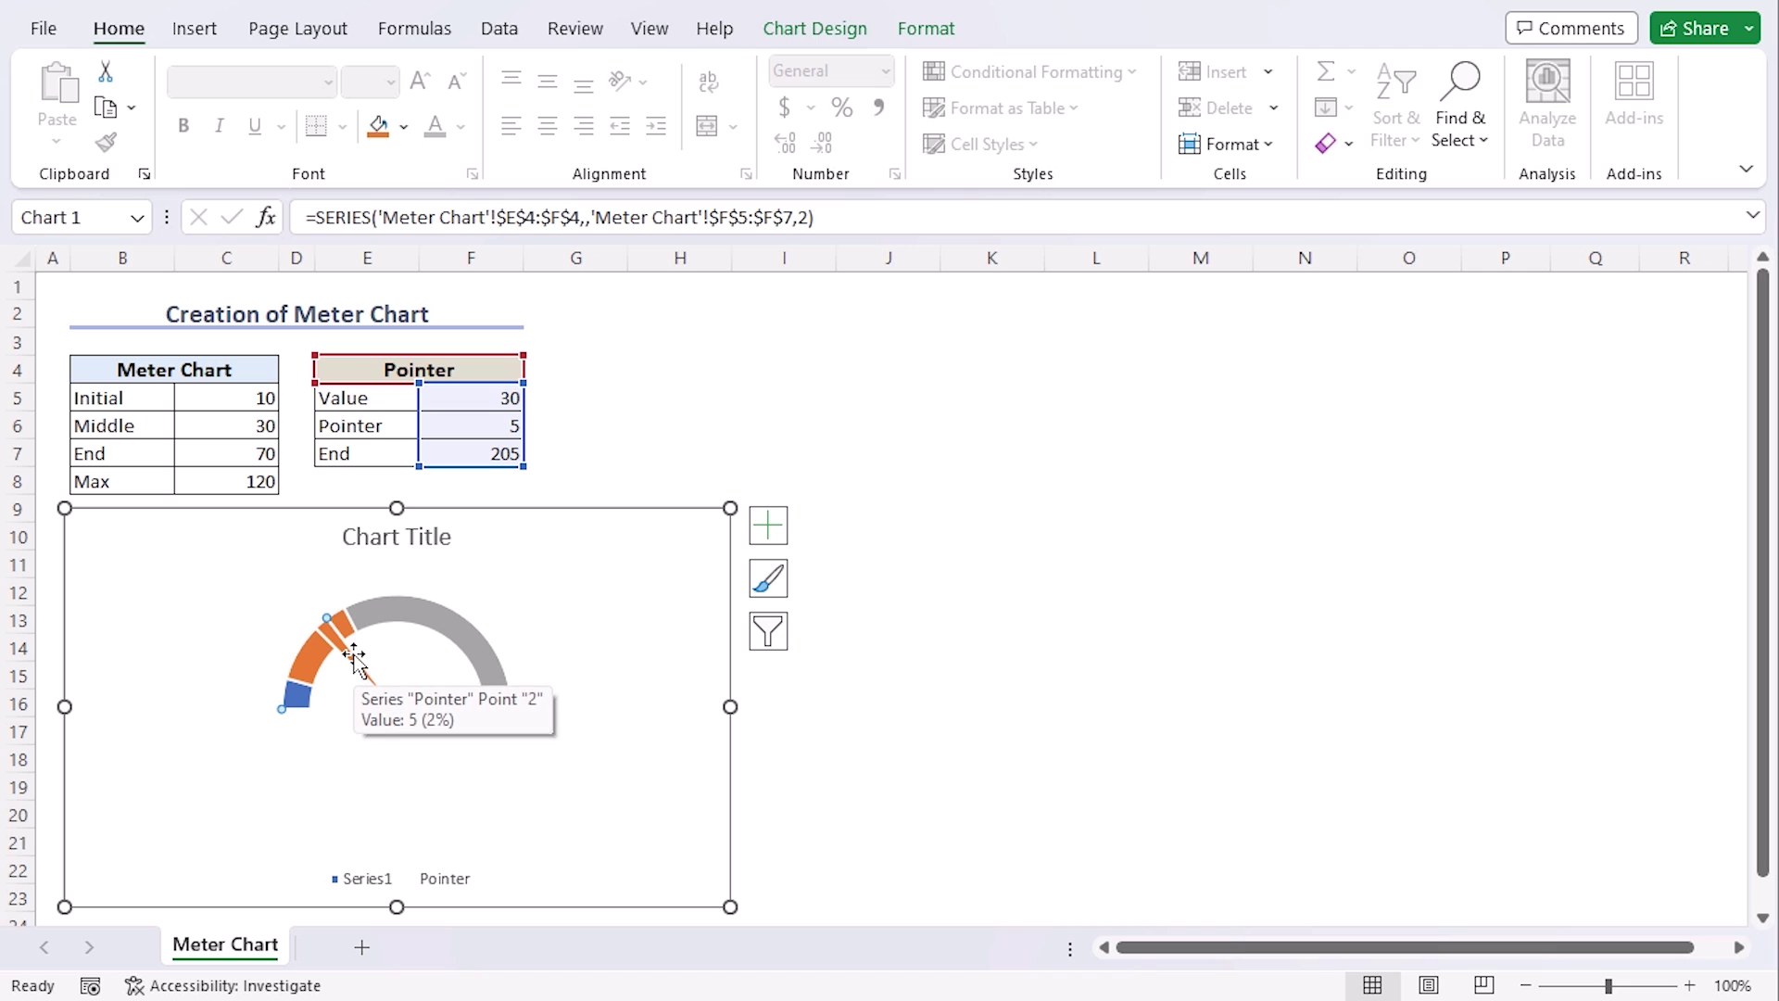
right_click(354, 653)
left_click(388, 584)
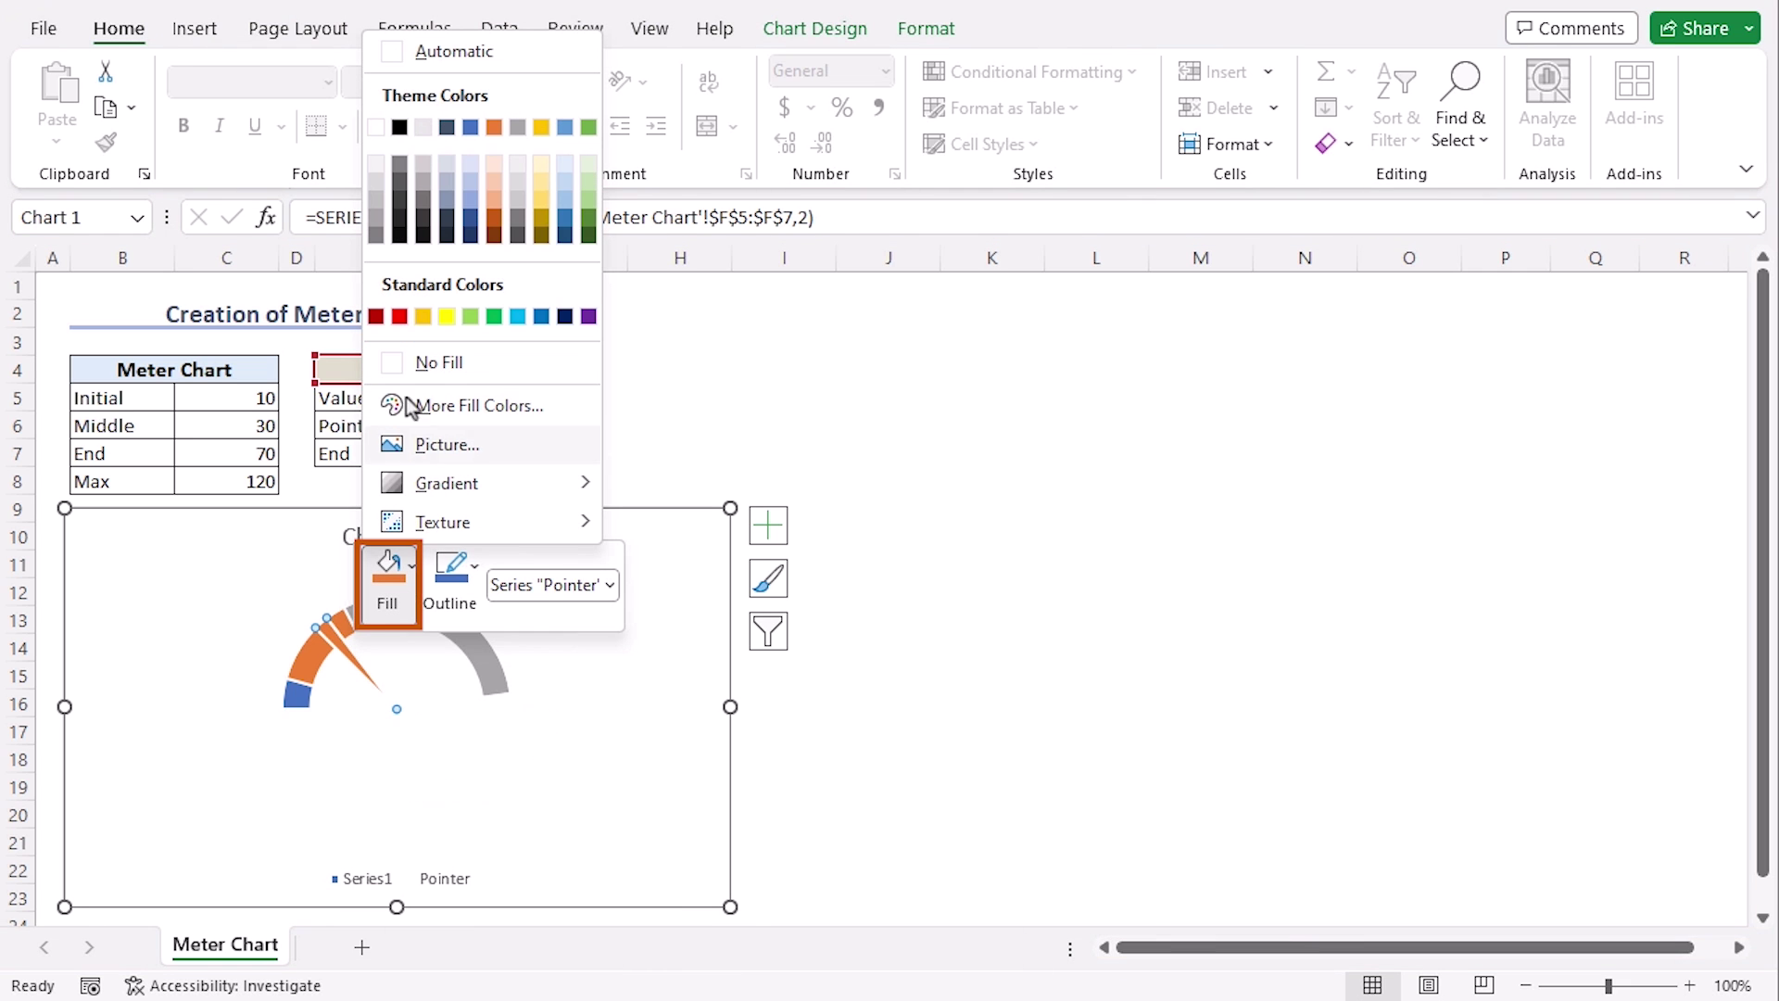
left_click(399, 127)
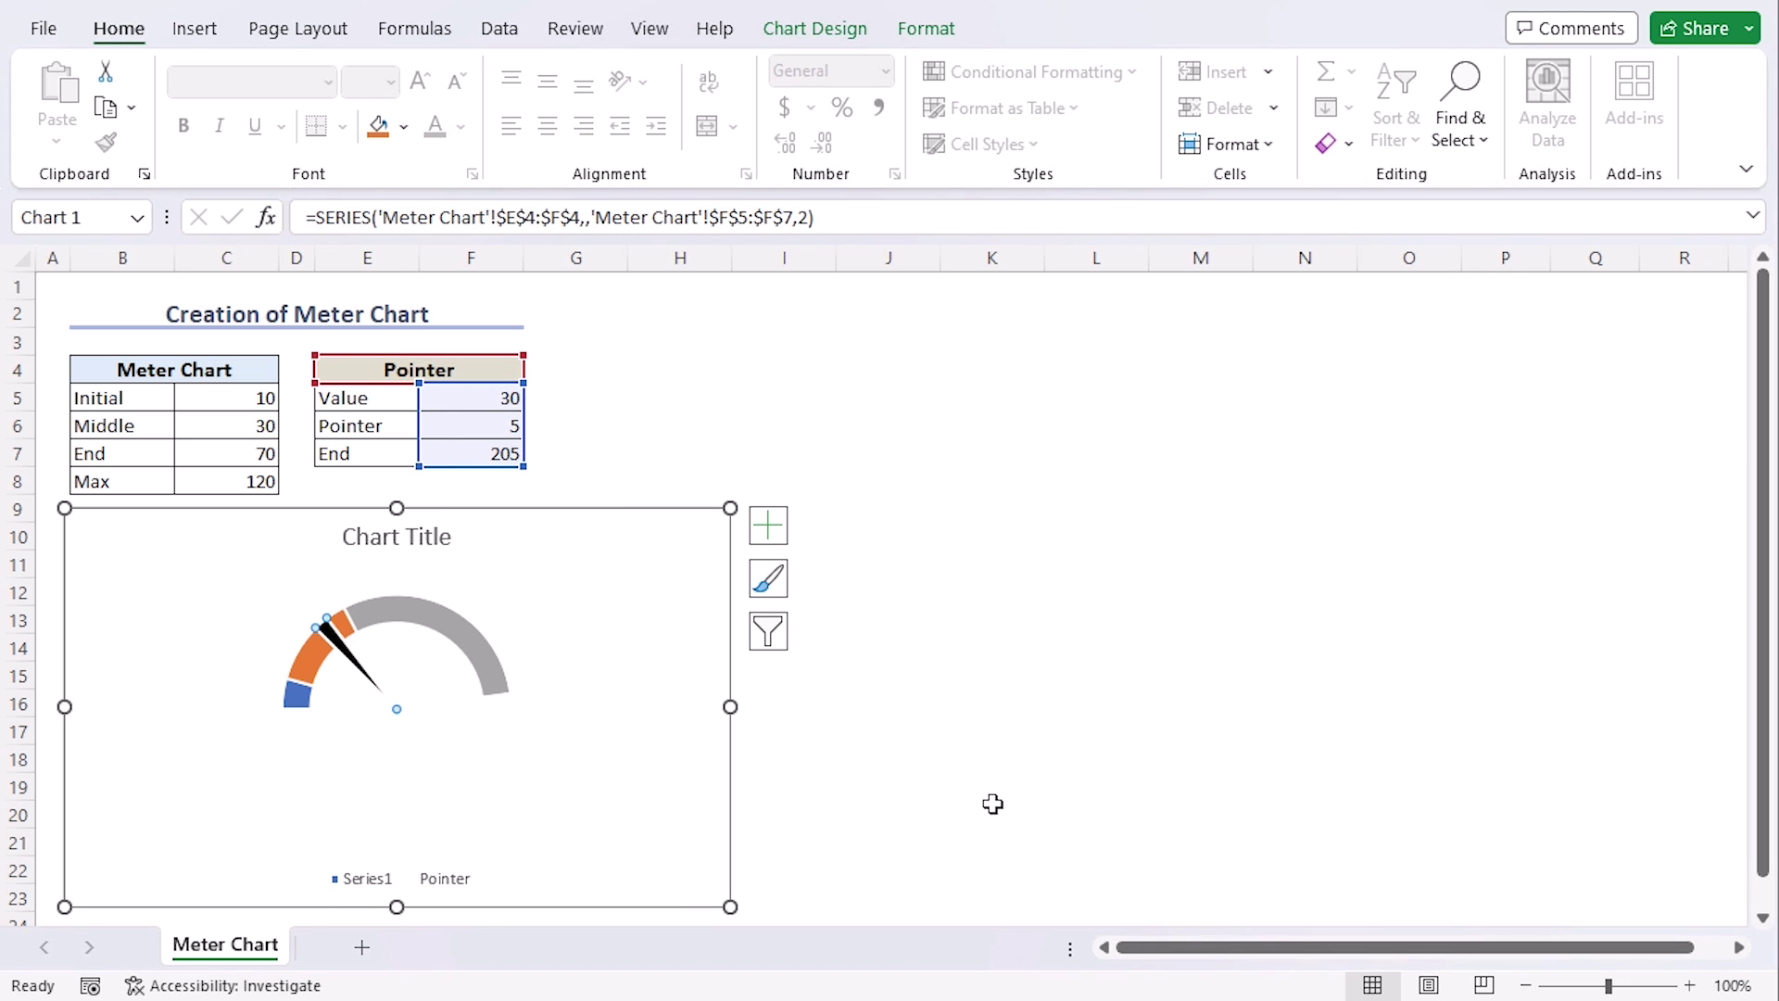